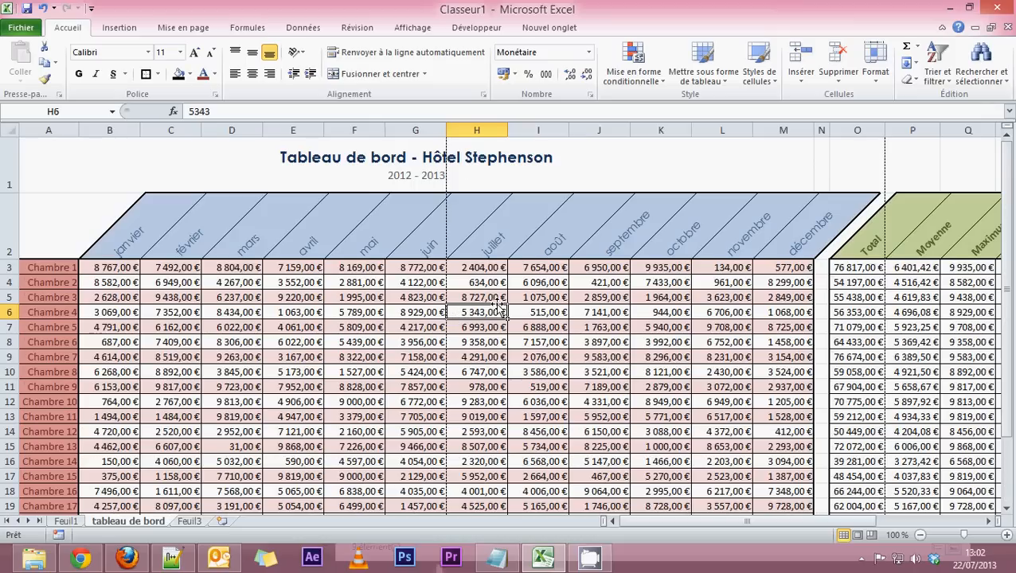
# Step: Examine the month headers in B2:M2 and the room labels in column A of the hotel dashboard
pyautogui.scroll(-1, 499, 305)
pyautogui.scroll(1, 497, 305)
pyautogui.moveTo(105, 248); pyautogui.dragTo(820, 242)
pyautogui.click(114, 240)
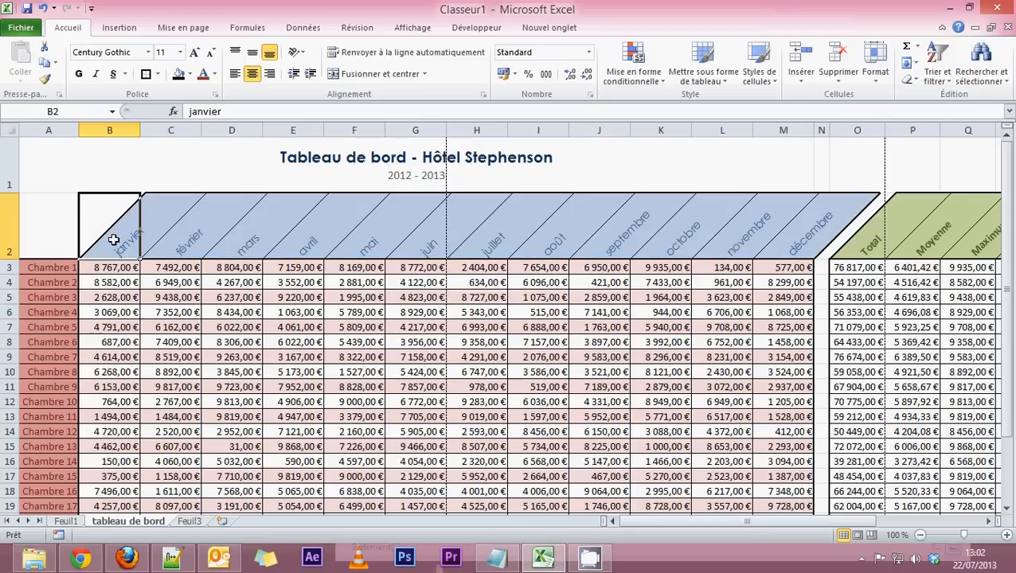
pyautogui.moveTo(115, 241); pyautogui.dragTo(778, 236)
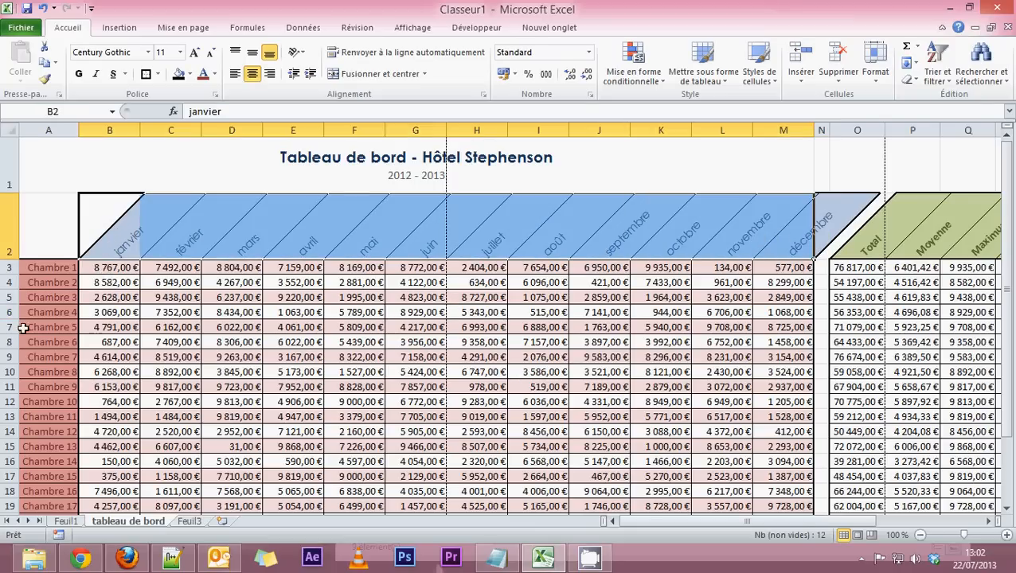
pyautogui.scroll(-1, 18, 329)
pyautogui.press('Left')
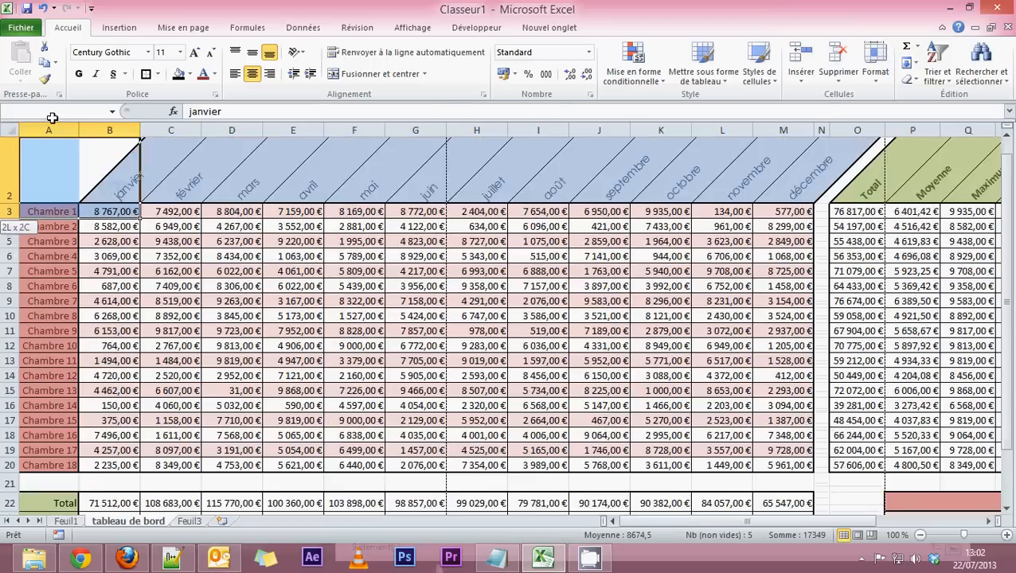
pyautogui.moveTo(59, 272); pyautogui.dragTo(48, 418)
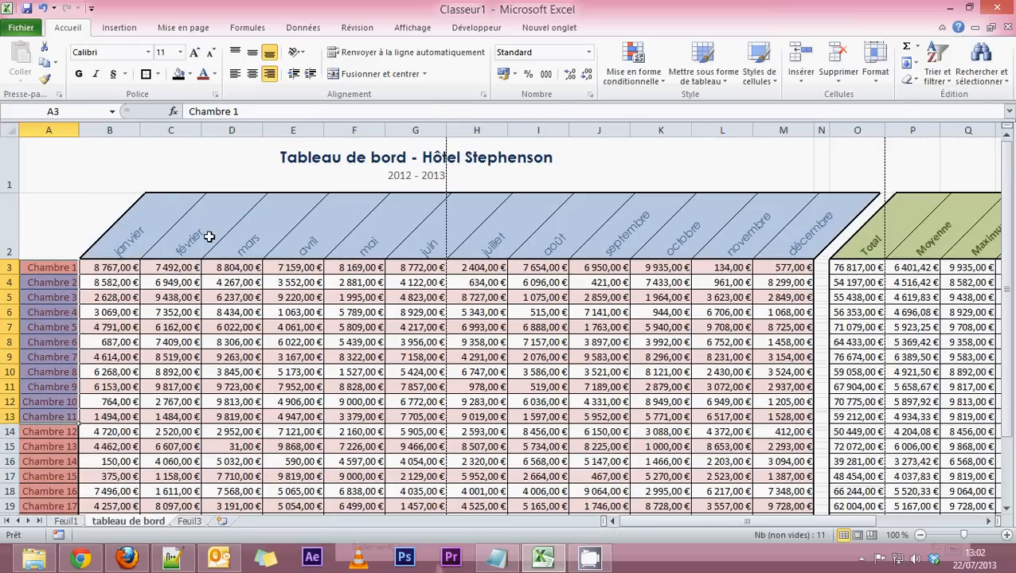
pyautogui.moveTo(123, 232); pyautogui.dragTo(757, 217)
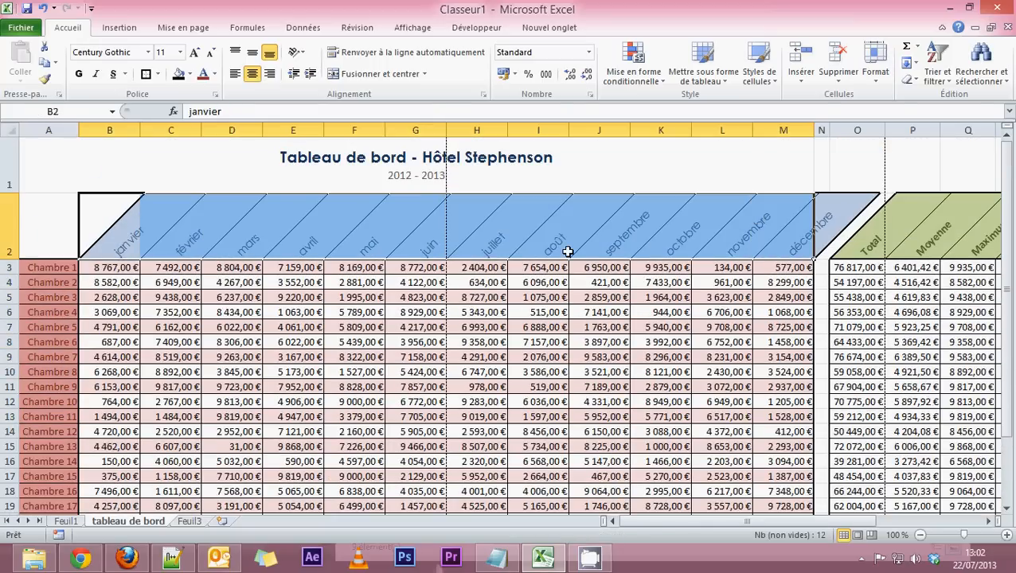
pyautogui.click(41, 216)
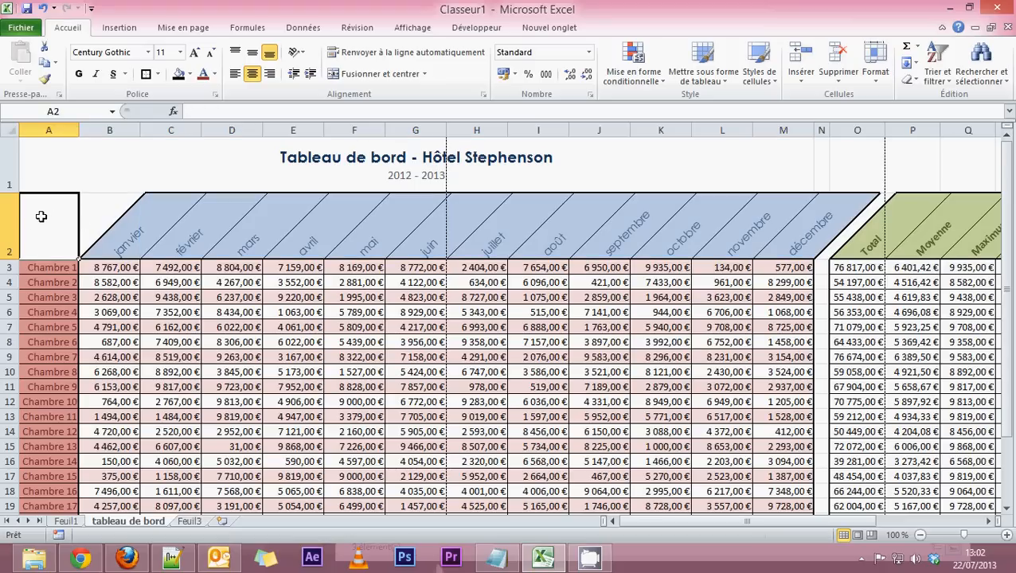
# Step: Insert a 2D clustered column chart from the monthly room data in A2:M20
pyautogui.moveTo(41, 216); pyautogui.dragTo(787, 384)
pyautogui.scroll(-1, 559, 363)
pyautogui.scroll(1, 555, 363)
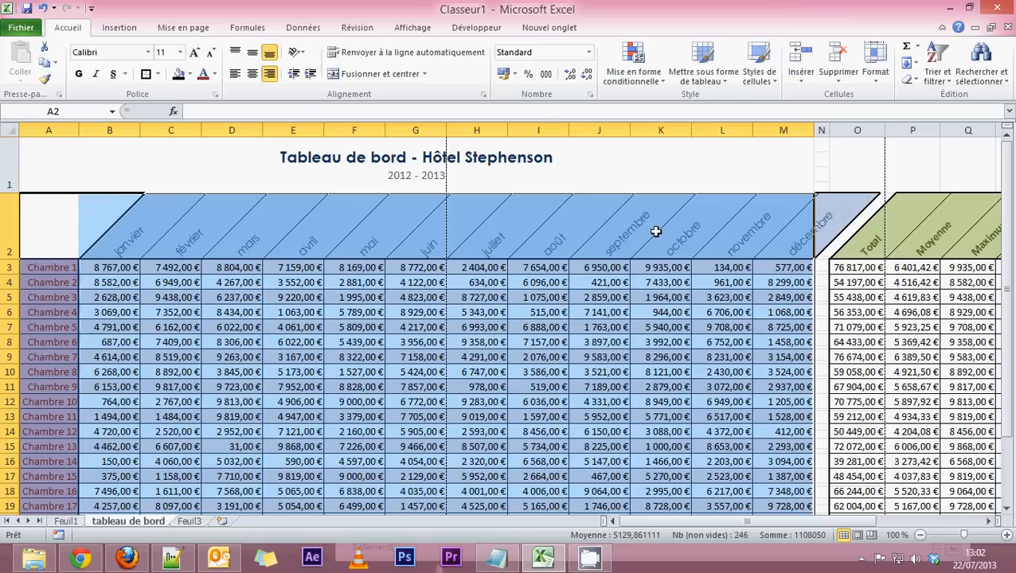
pyautogui.scroll(-1, 102, 366)
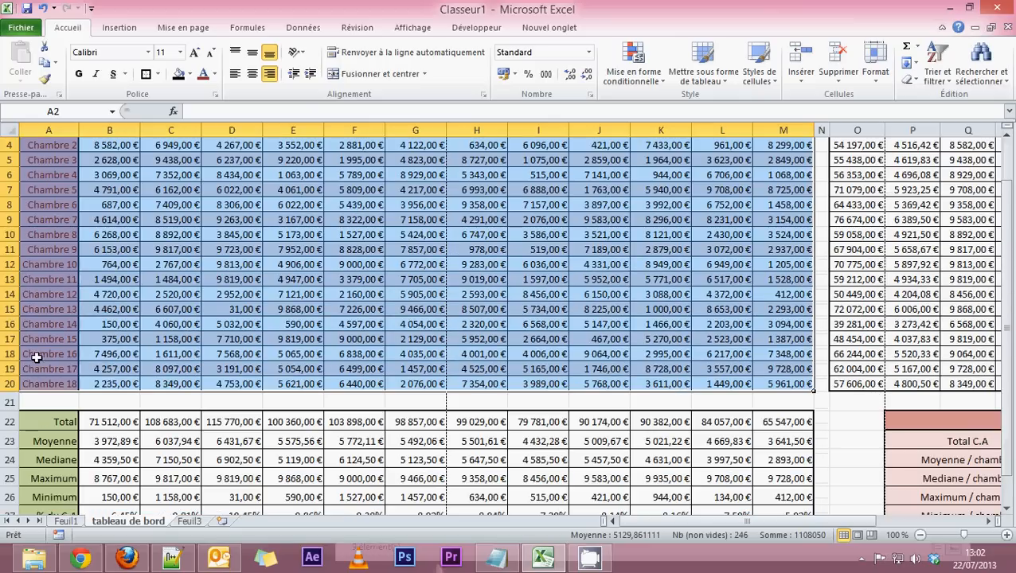
pyautogui.scroll(1, 517, 176)
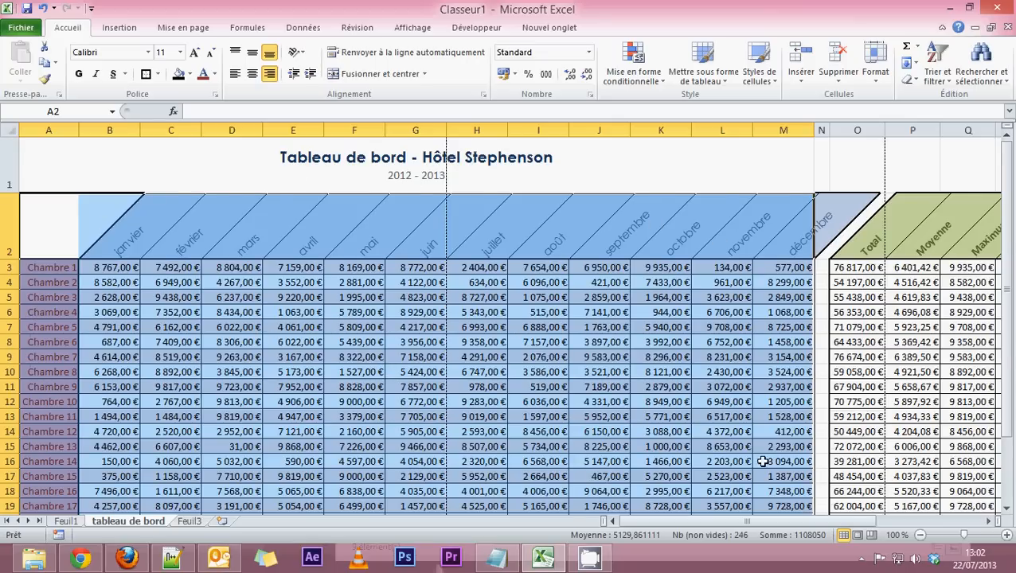
pyautogui.scroll(-3, 763, 462)
pyautogui.scroll(3, 583, 459)
pyautogui.scroll(-1, 129, 444)
pyautogui.scroll(1, 129, 446)
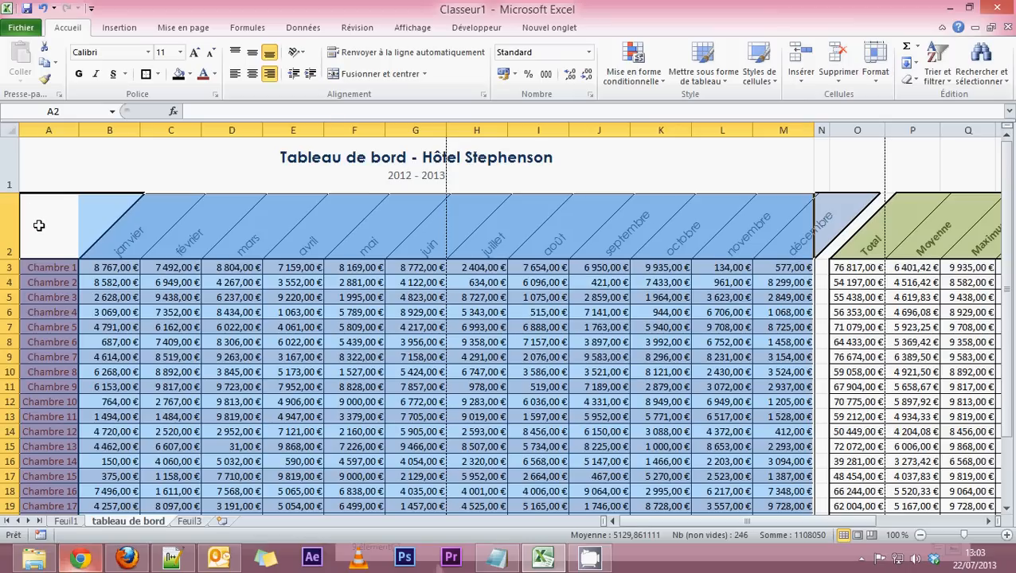
pyautogui.scroll(-2, 781, 351)
pyautogui.scroll(2, 780, 351)
pyautogui.scroll(-3, 292, 291)
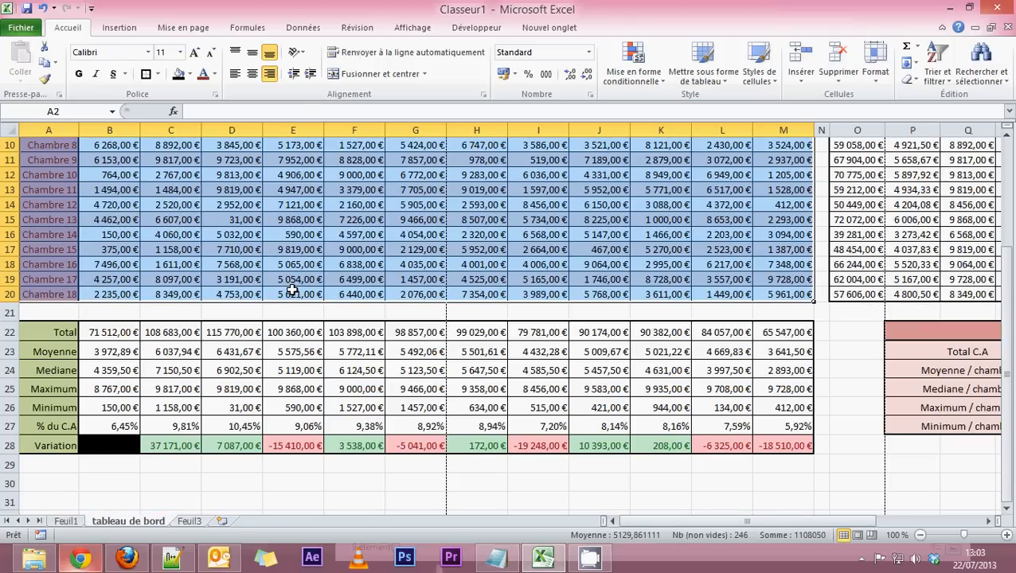
pyautogui.scroll(3, 292, 291)
pyautogui.click(121, 28)
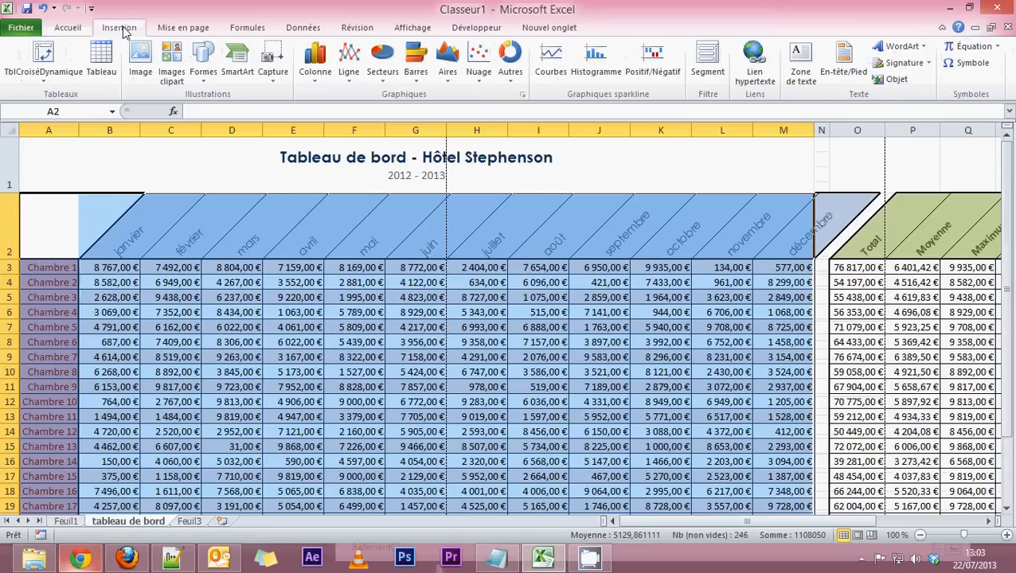
pyautogui.click(315, 70)
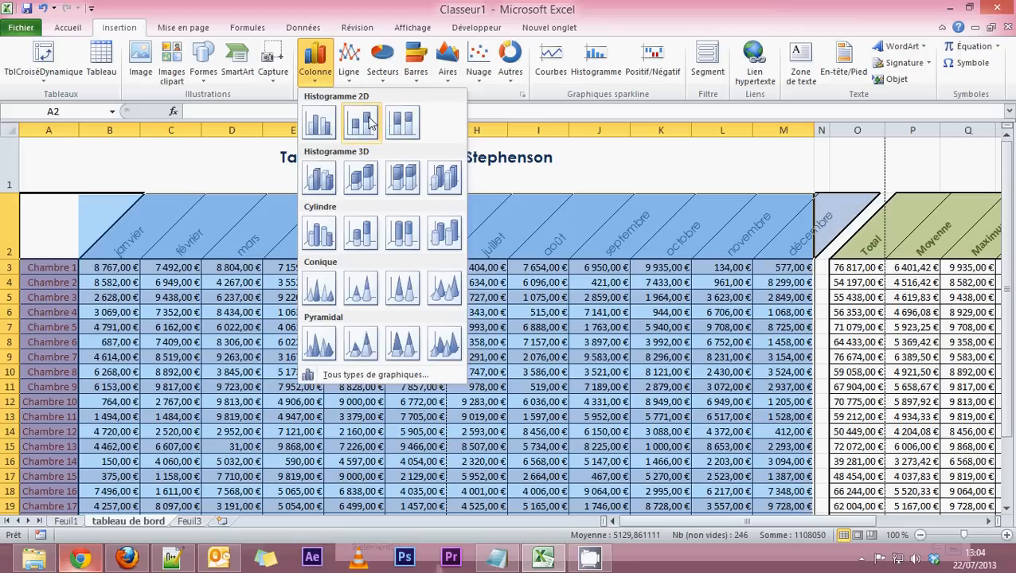
pyautogui.click(320, 124)
# Step: Move the chart to the empty area directly below the Variation row, starting at row 29 in column A
pyautogui.scroll(-2, 478, 285)
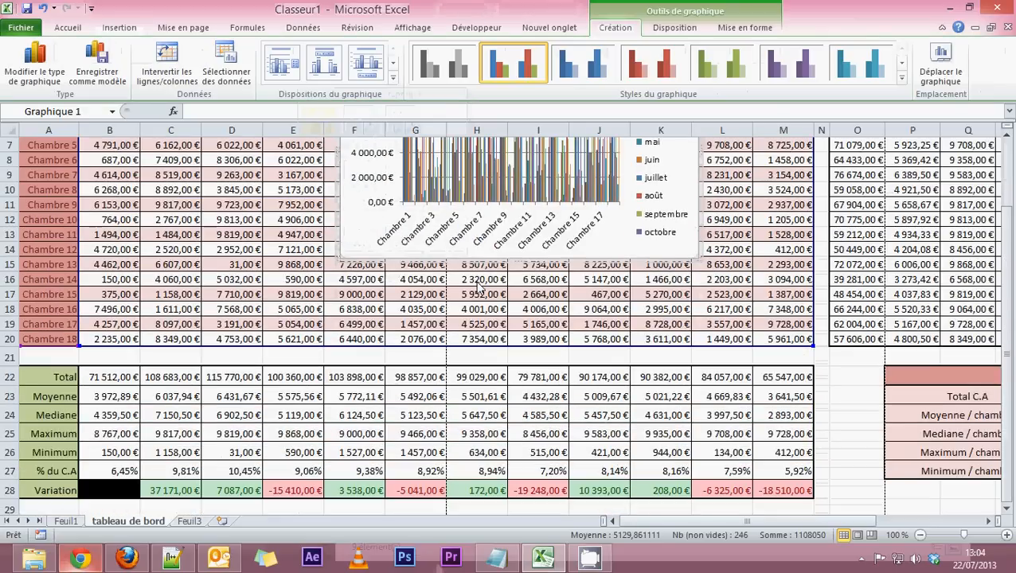
pyautogui.scroll(2, 517, 242)
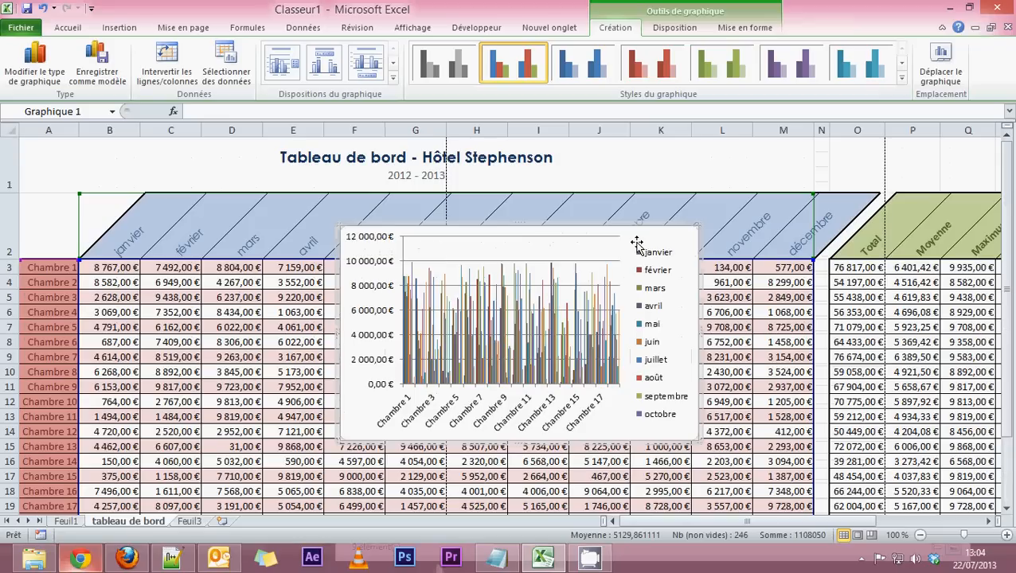
pyautogui.scroll(-2, 552, 296)
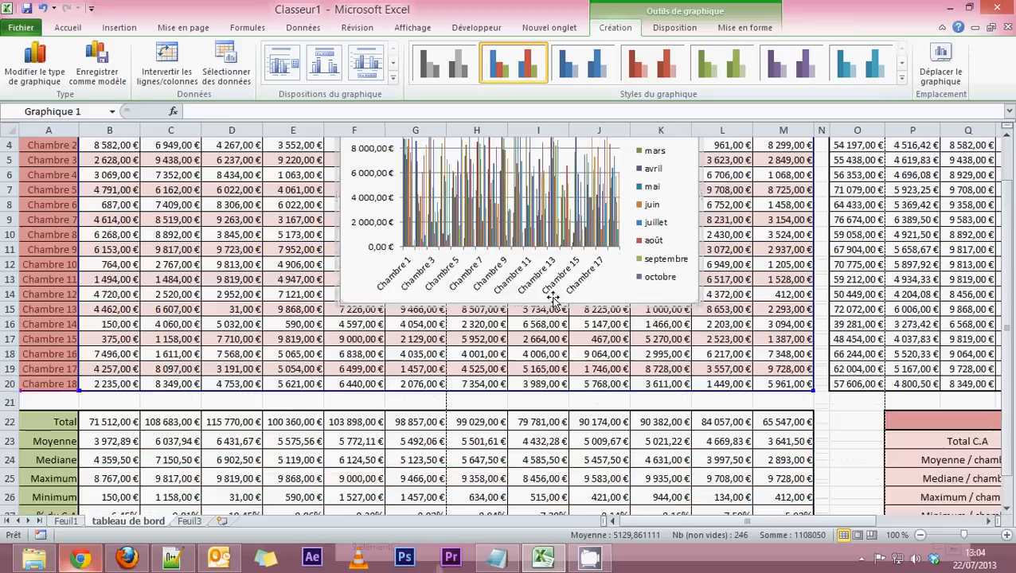
pyautogui.moveTo(350, 228); pyautogui.dragTo(52, 457)
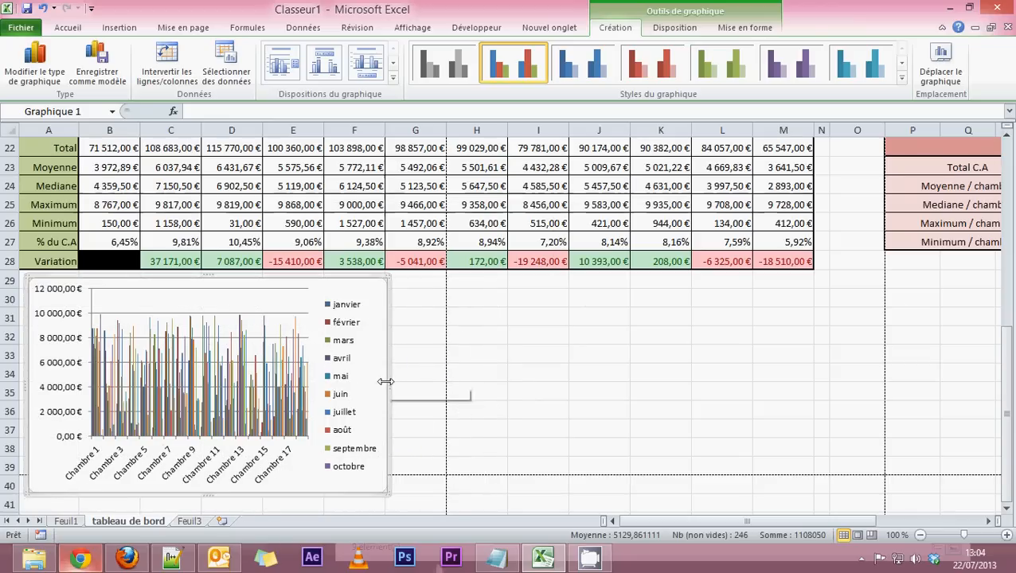
# Step: Enlarge the chart so it spans columns A to O and extends down to row 44
pyautogui.moveTo(388, 382); pyautogui.dragTo(877, 365)
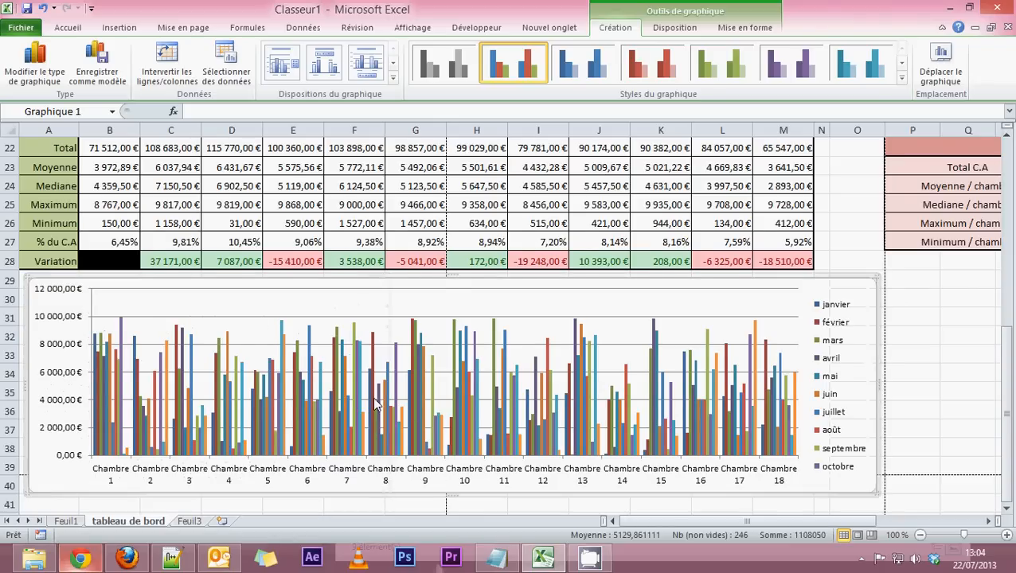
pyautogui.scroll(-3, 377, 404)
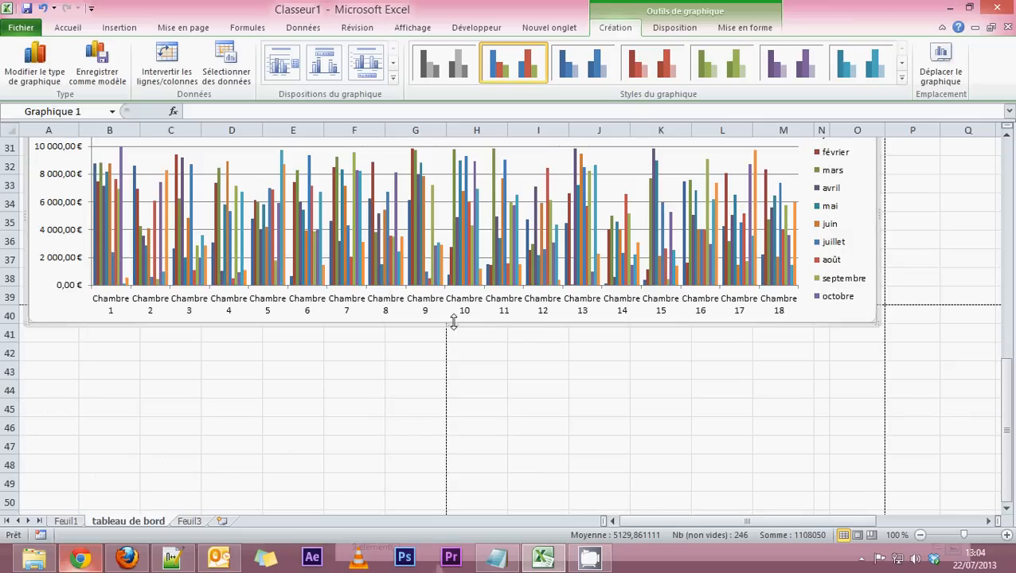
pyautogui.moveTo(453, 322); pyautogui.dragTo(456, 390)
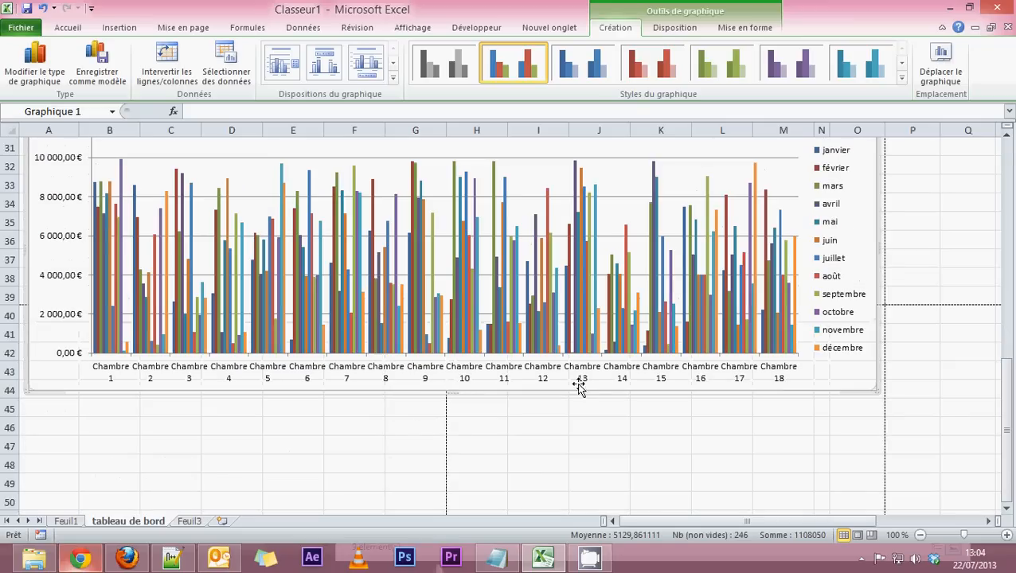
pyautogui.scroll(1, 579, 386)
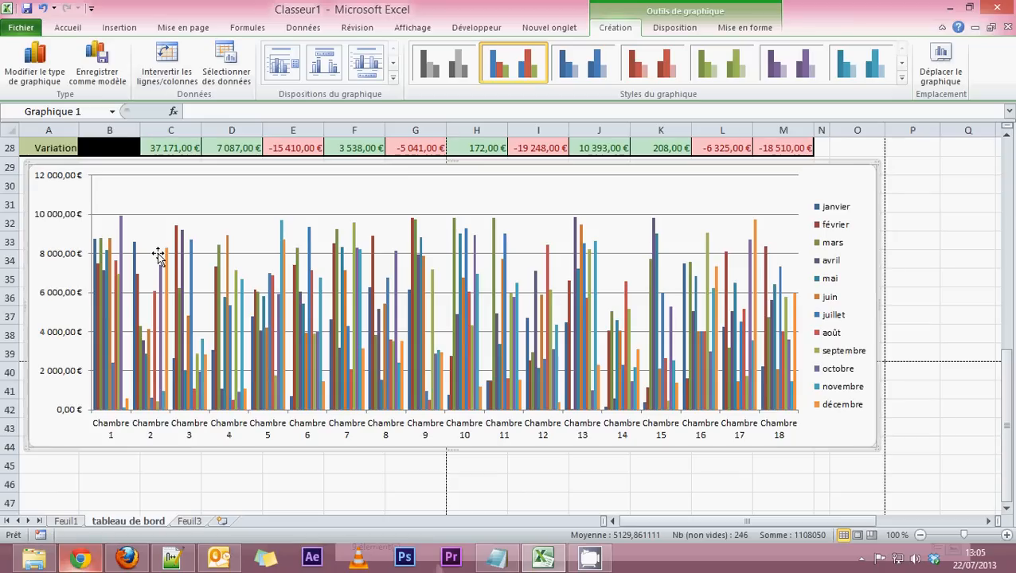
# Step: Swap the chart's rows and columns so the months form the horizontal axis and the rooms become the series
pyautogui.click(157, 57)
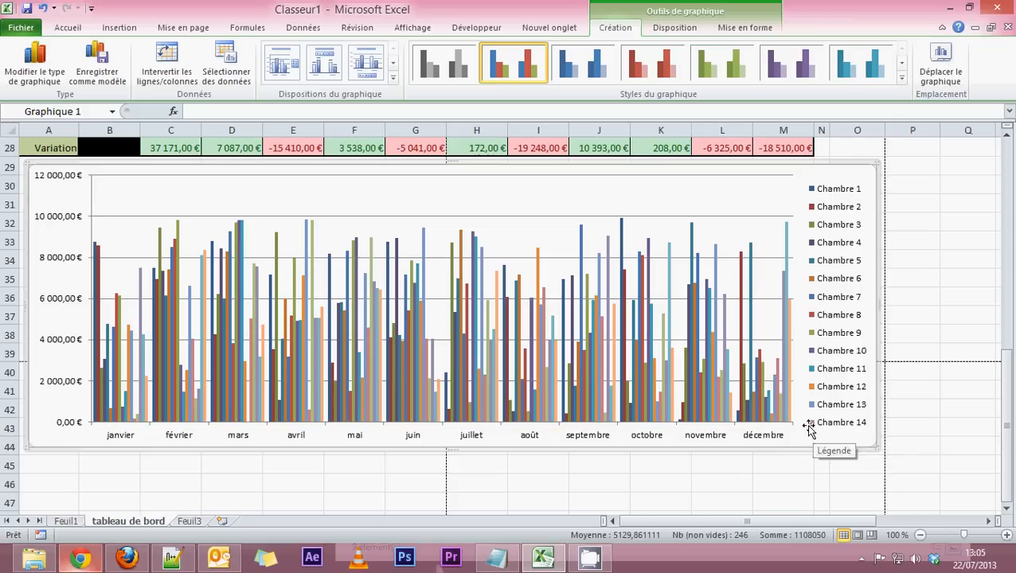
pyautogui.moveTo(267, 347)
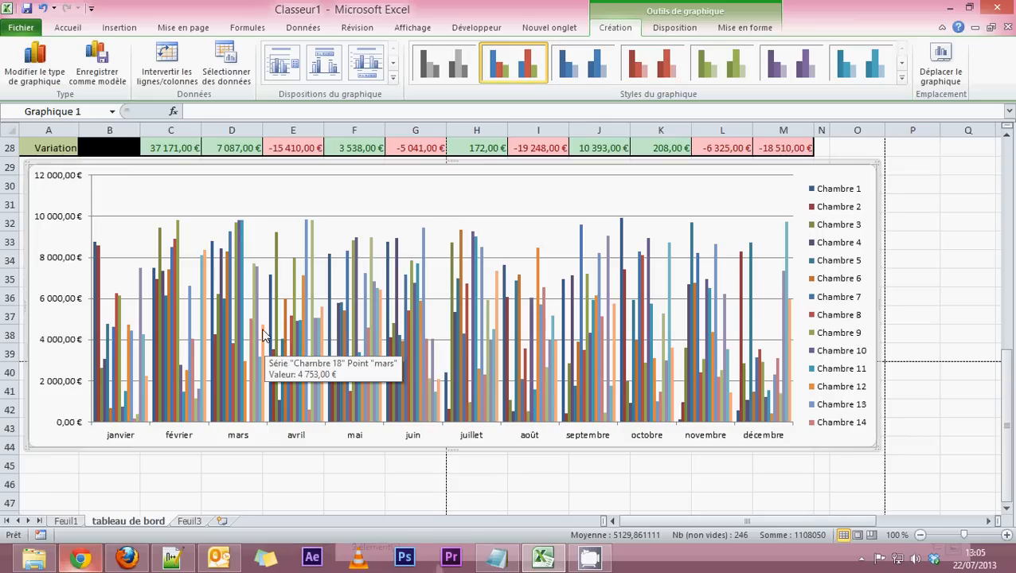
pyautogui.moveTo(259, 328)
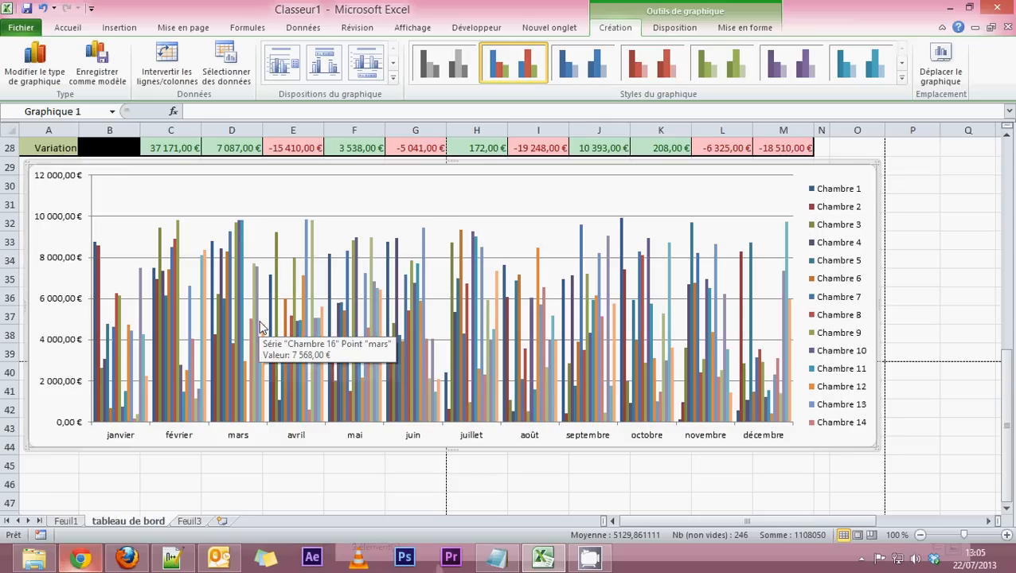
# Step: Apply the blue gradient chart style to the column chart
pyautogui.click(589, 72)
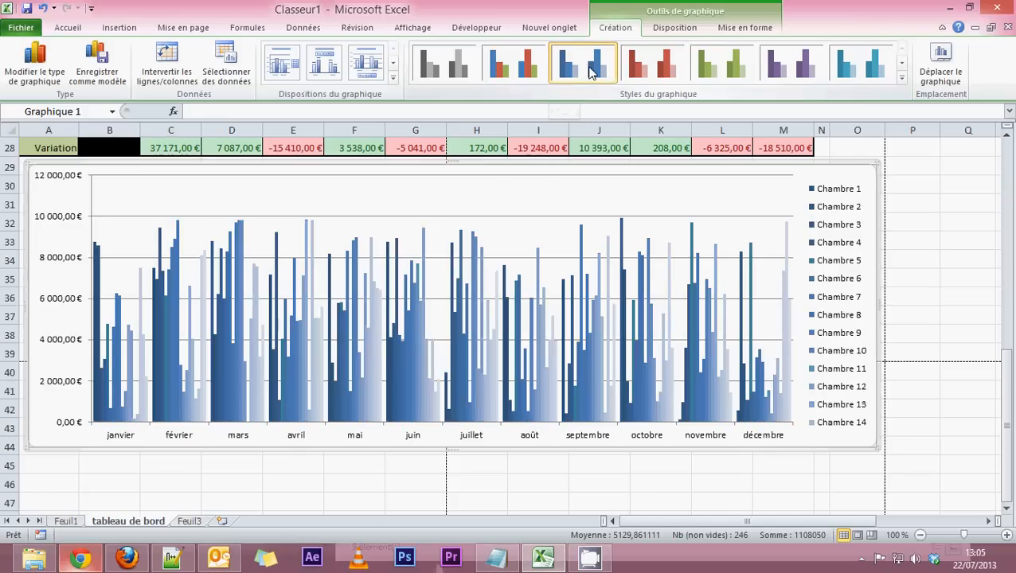
pyautogui.click(590, 72)
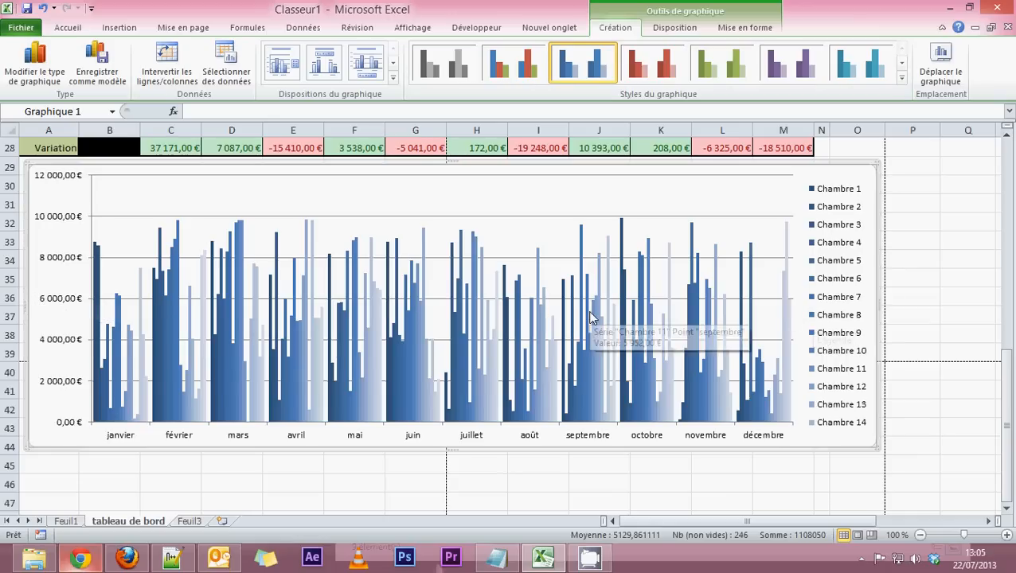
pyautogui.moveTo(544, 310)
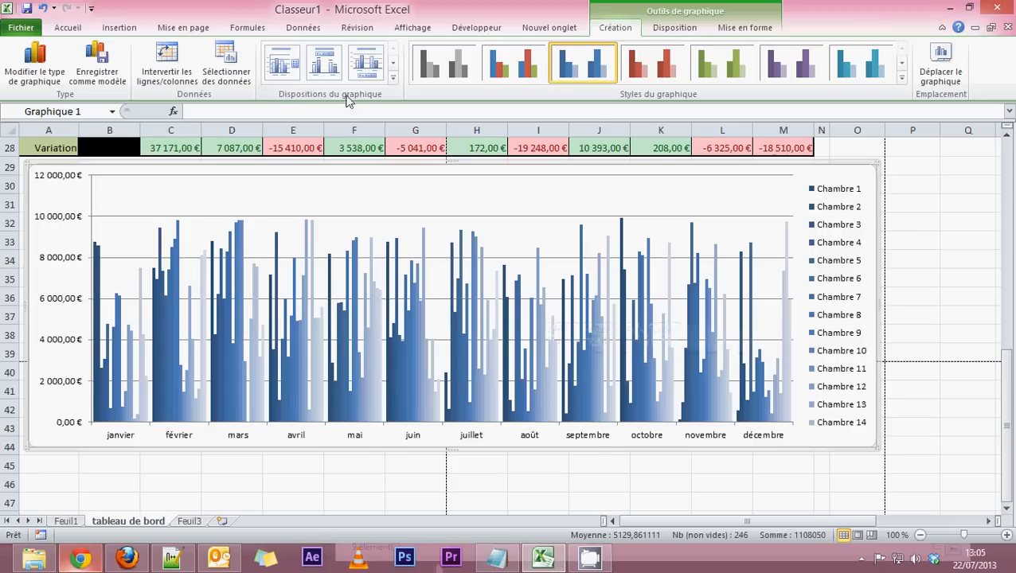
# Step: Try the chart layouts with a title, with the legend beneath the plot, and with data labels on the columns
pyautogui.click(393, 77)
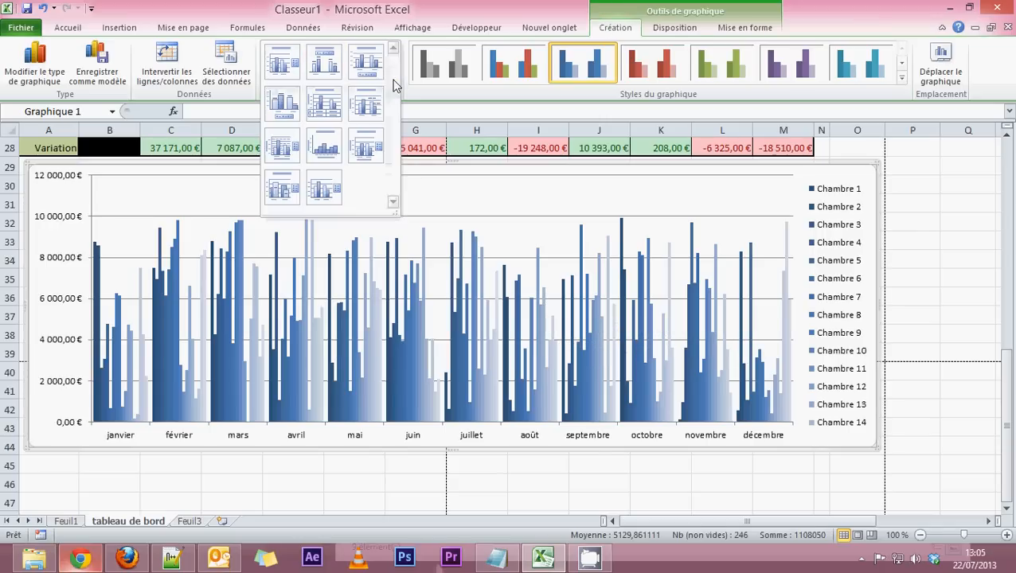
pyautogui.click(322, 99)
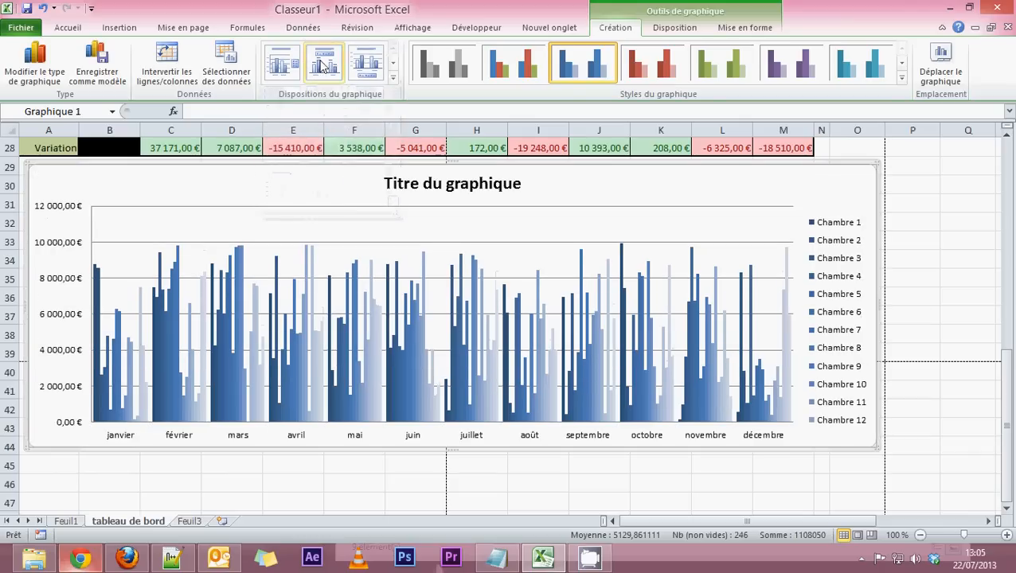
pyautogui.click(323, 66)
pyautogui.click(364, 65)
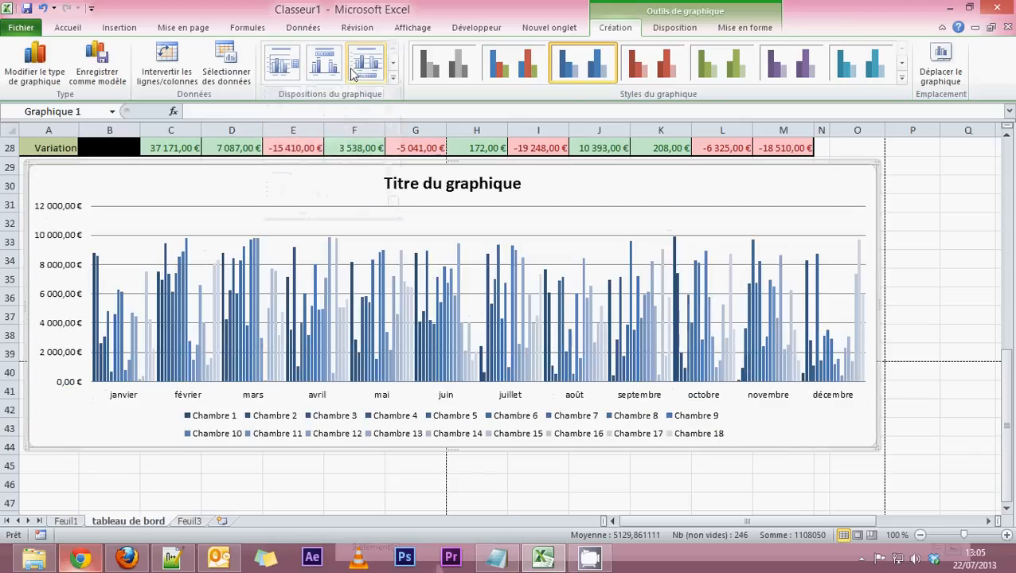
pyautogui.click(393, 77)
pyautogui.click(281, 104)
# Step: Try the chart layout with a data table, followed by the one with a chart title and both axis titles
pyautogui.click(394, 79)
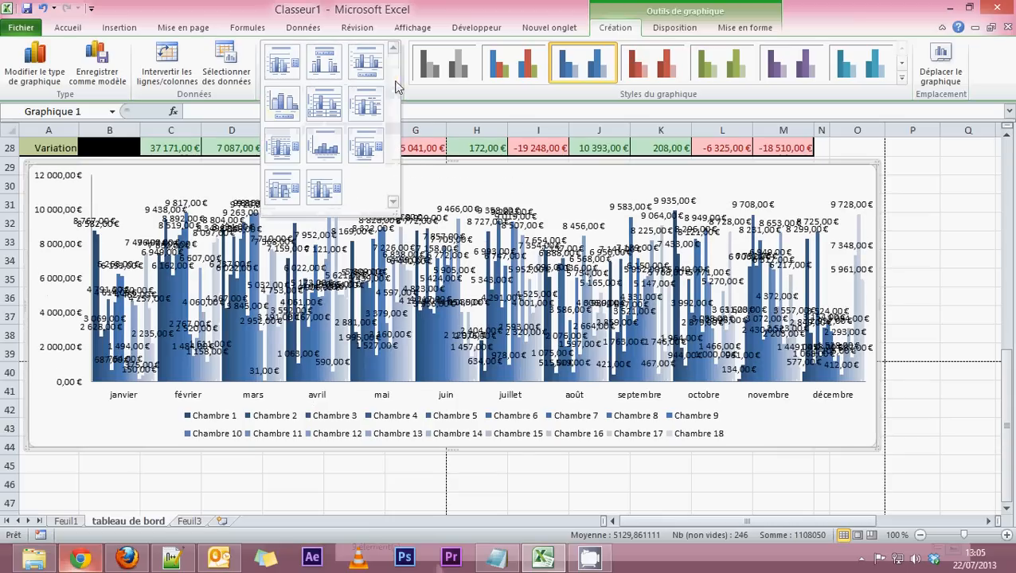
pyautogui.click(324, 102)
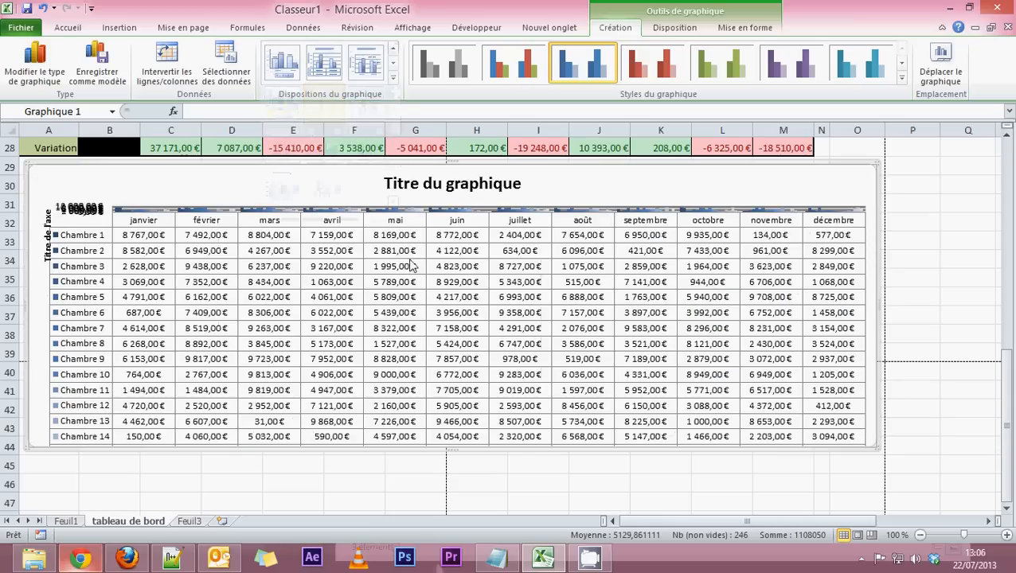
pyautogui.click(394, 77)
pyautogui.click(373, 145)
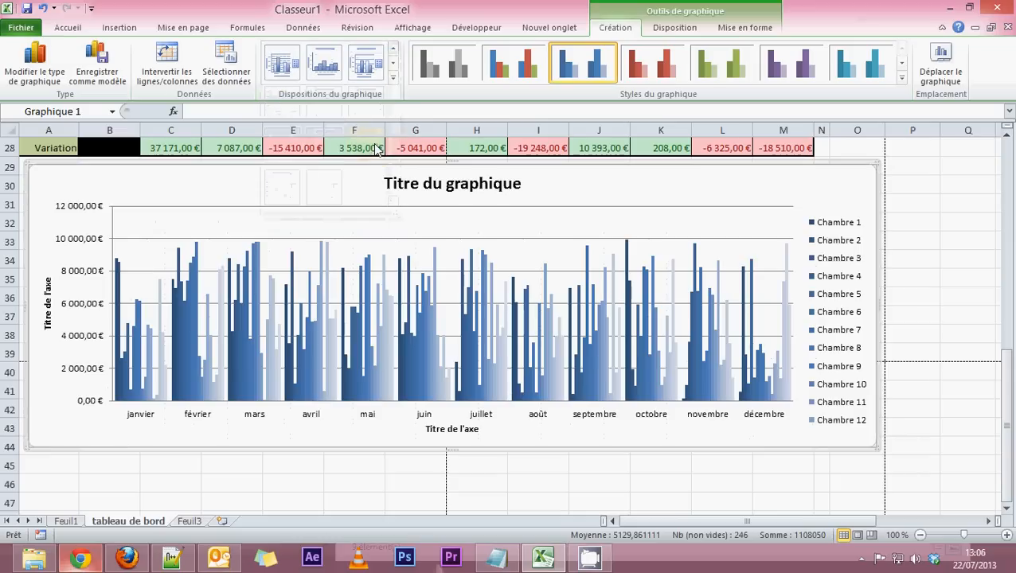
# Step: Apply the chart layout that combines a chart title, a vertical axis title and a data table under the plot
pyautogui.click(393, 78)
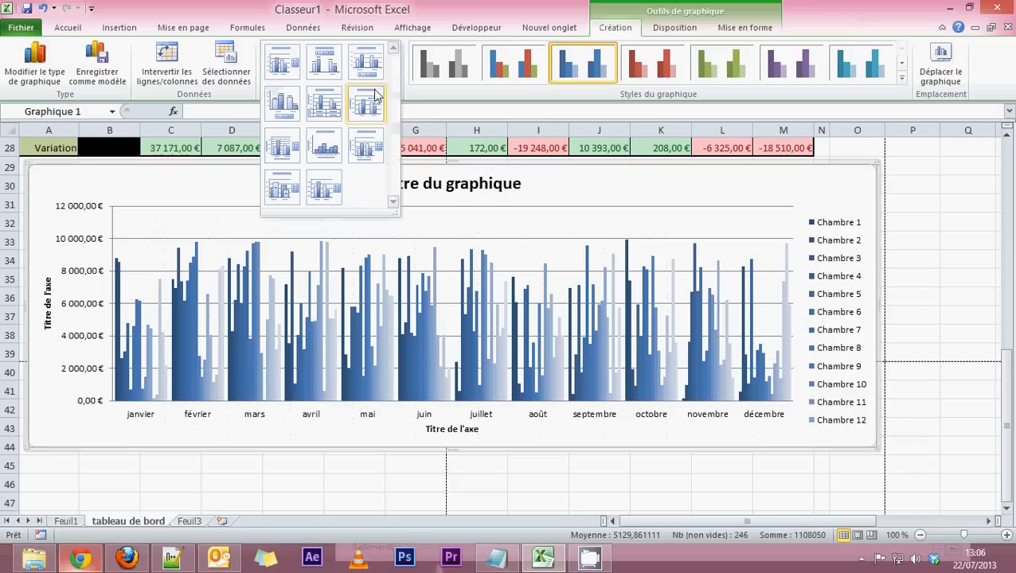
pyautogui.click(329, 102)
pyautogui.scroll(-2, 358, 344)
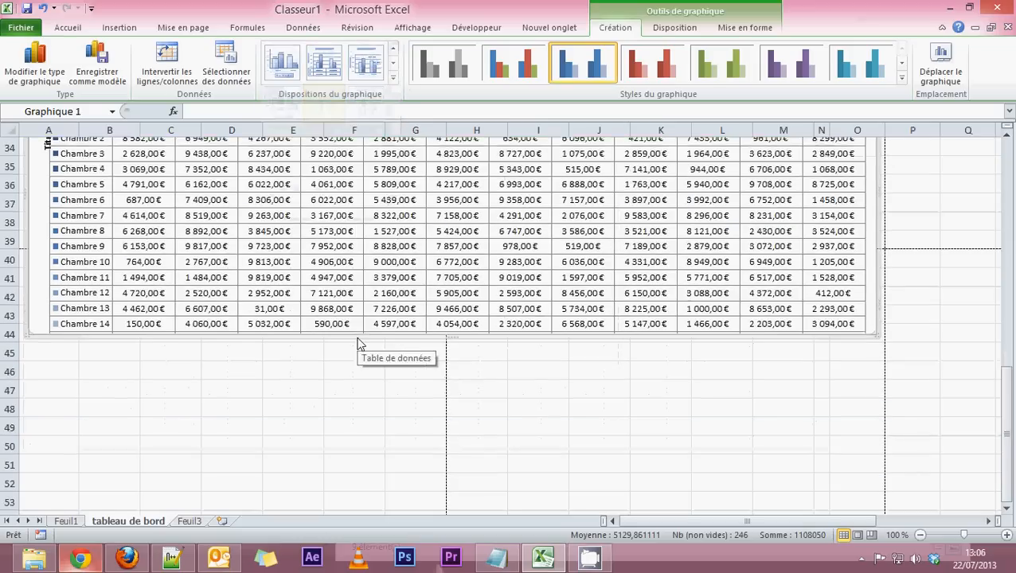
# Step: Stretch the chart's lower edge down to about row 59 so the data table for all rooms fits beneath the plot
pyautogui.scroll(-1, 357, 344)
pyautogui.moveTo(453, 279); pyautogui.dragTo(453, 551)
pyautogui.scroll(3, 677, 414)
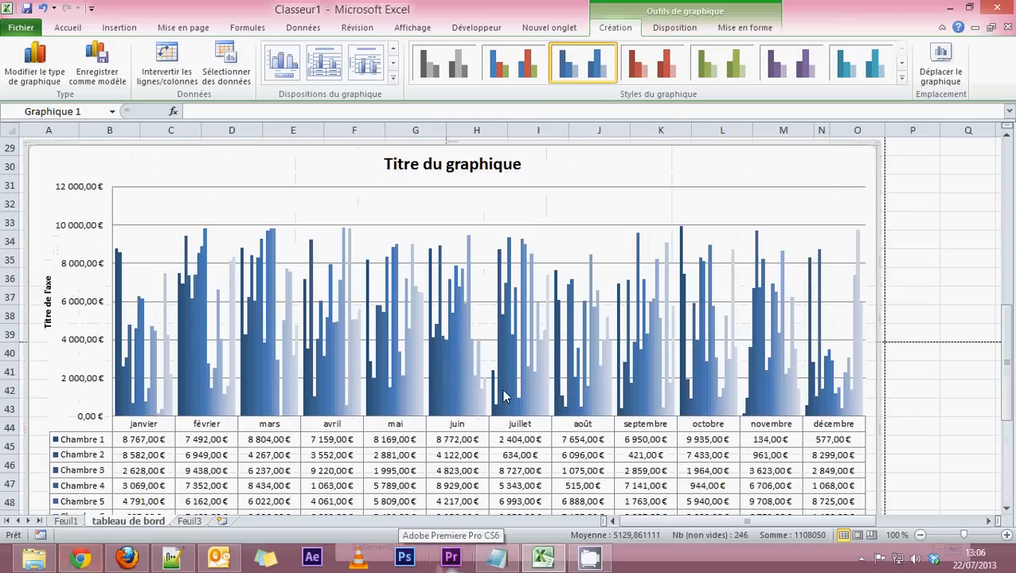
pyautogui.scroll(-4, 396, 392)
pyautogui.scroll(-2, 219, 386)
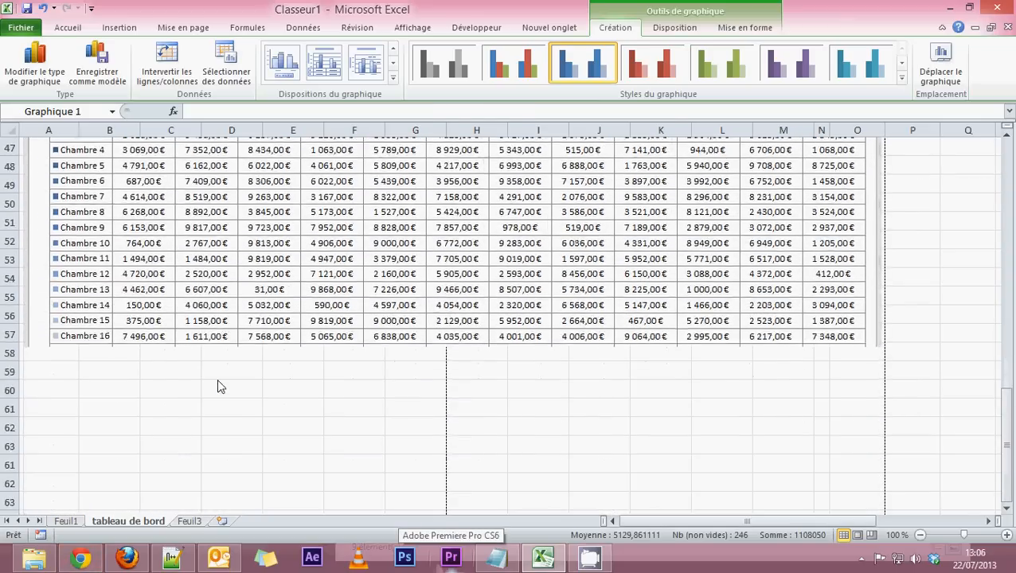
pyautogui.scroll(4, 219, 386)
pyautogui.scroll(2, 217, 383)
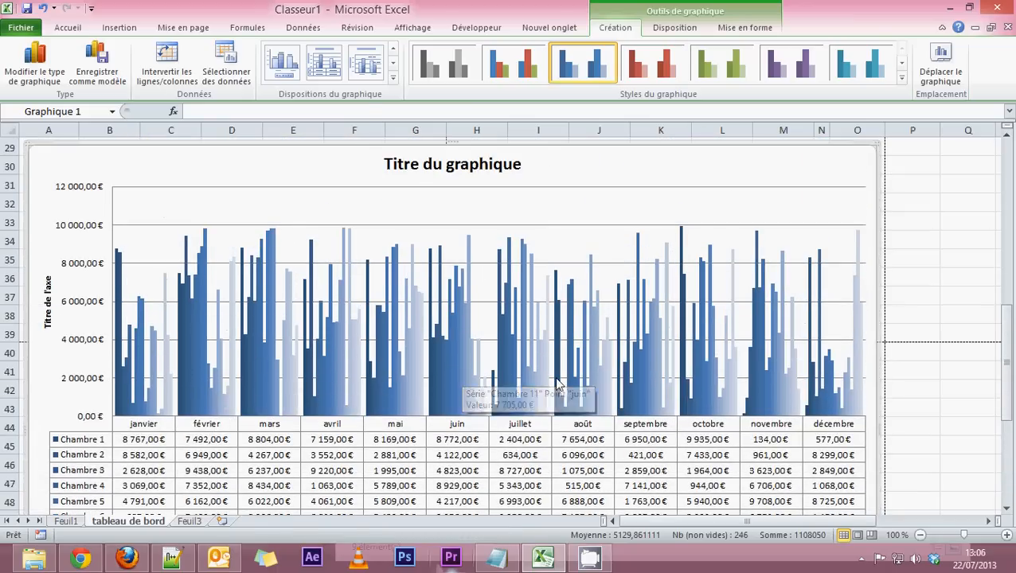
# Step: Replace the placeholder chart title with "Tableau de bord 2012 - 2013"
pyautogui.scroll(1, 558, 384)
pyautogui.scroll(2, 557, 382)
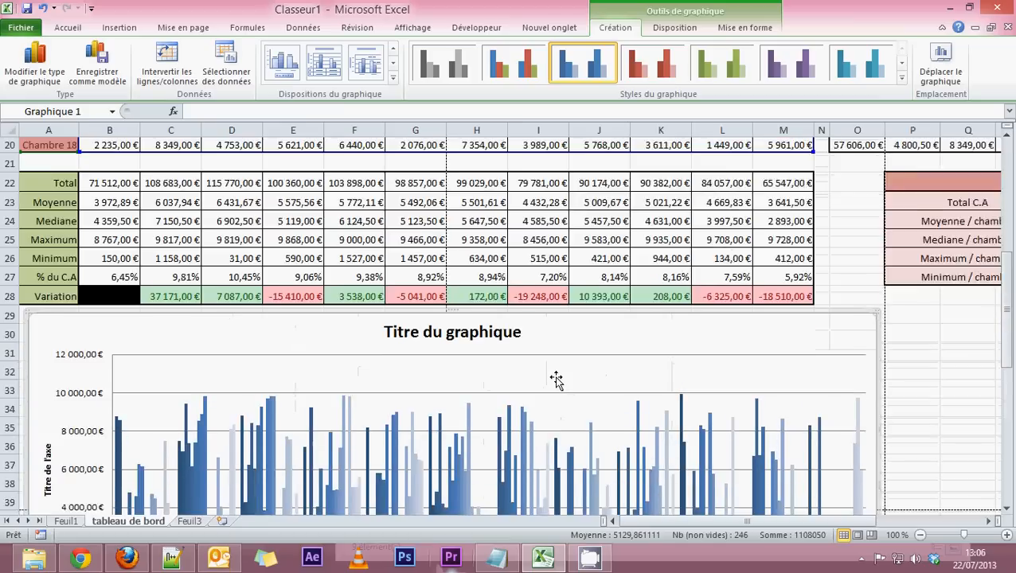
pyautogui.scroll(-4, 518, 359)
pyautogui.scroll(2, 471, 324)
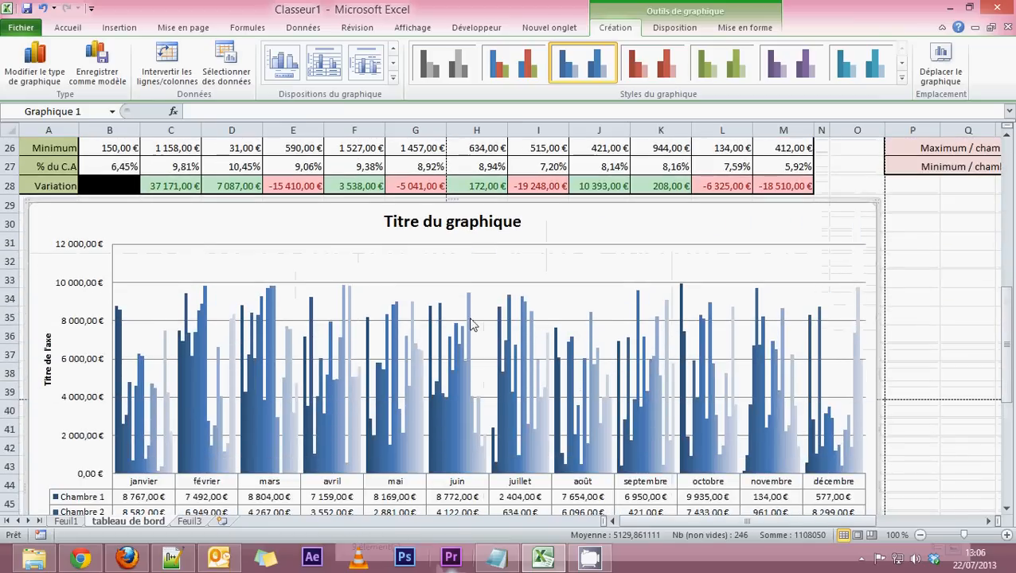
pyautogui.click(452, 223)
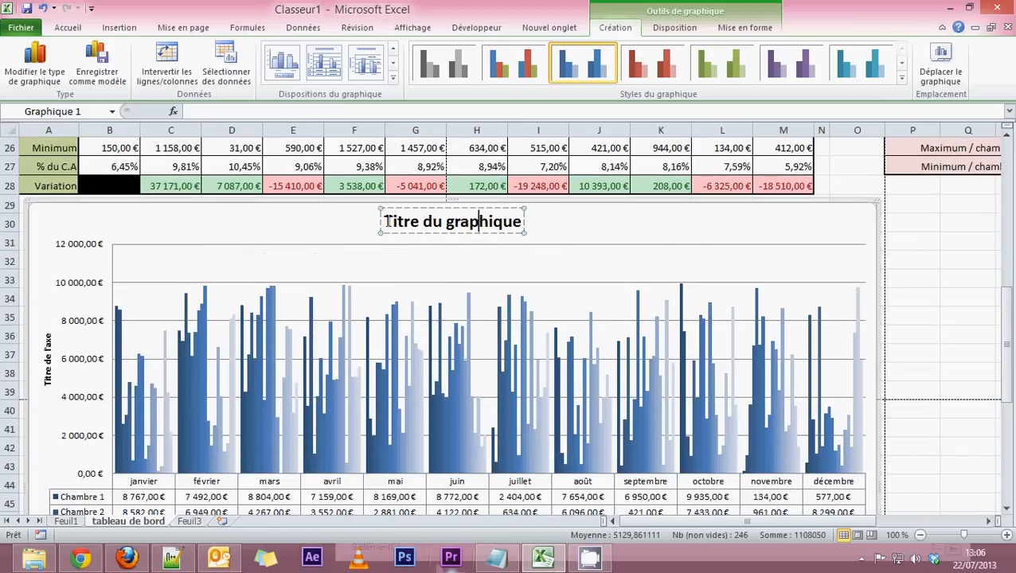
pyautogui.tripleClick(511, 222)
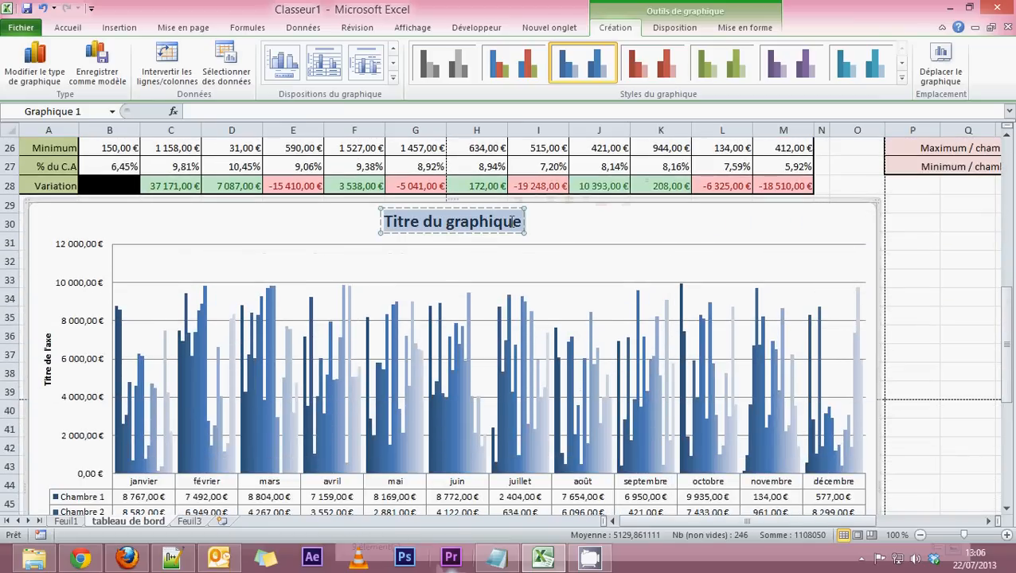
pyautogui.write('Tableau')
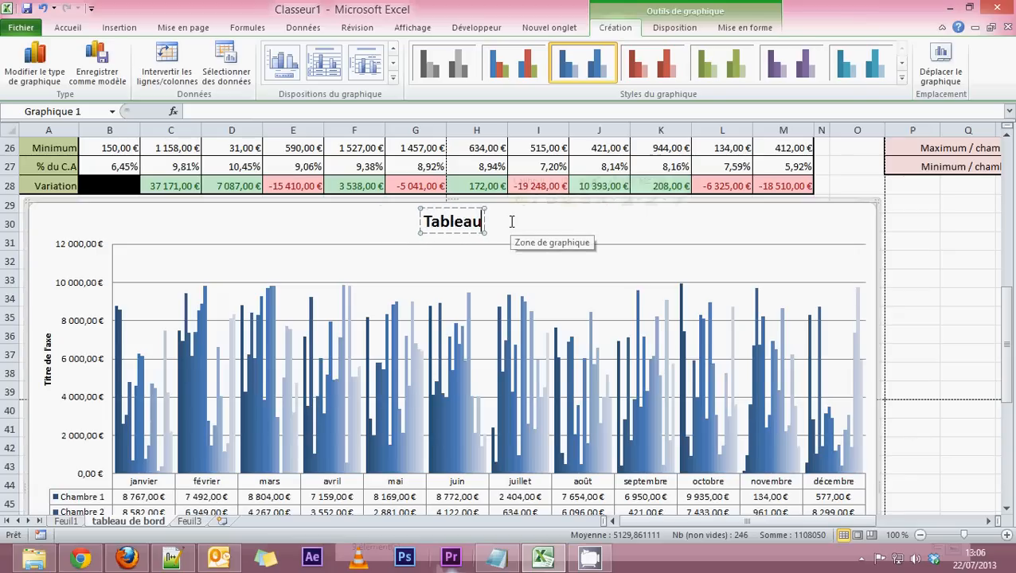
pyautogui.write(' de bo')
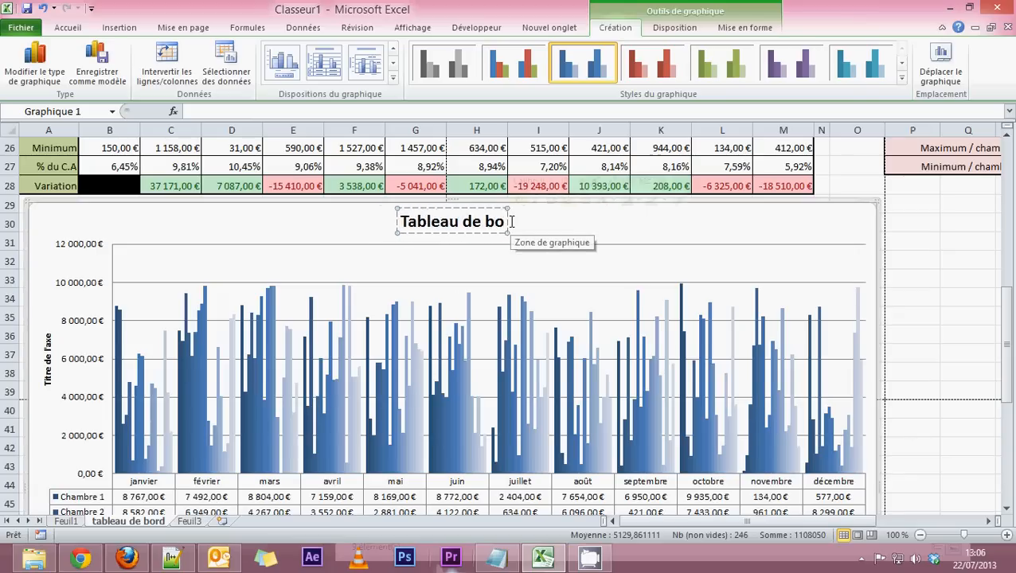
pyautogui.write('rd 201')
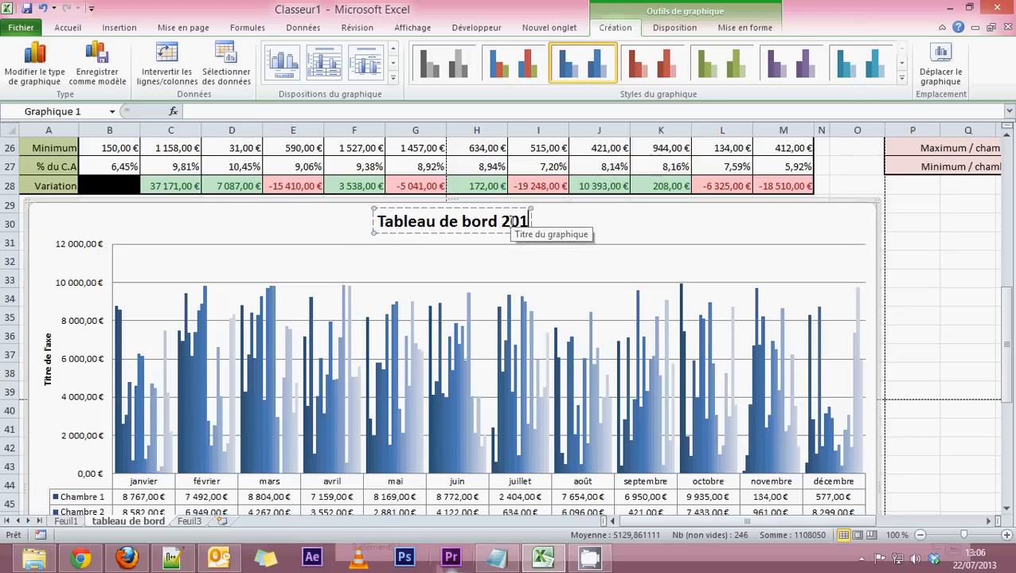
pyautogui.write('32')
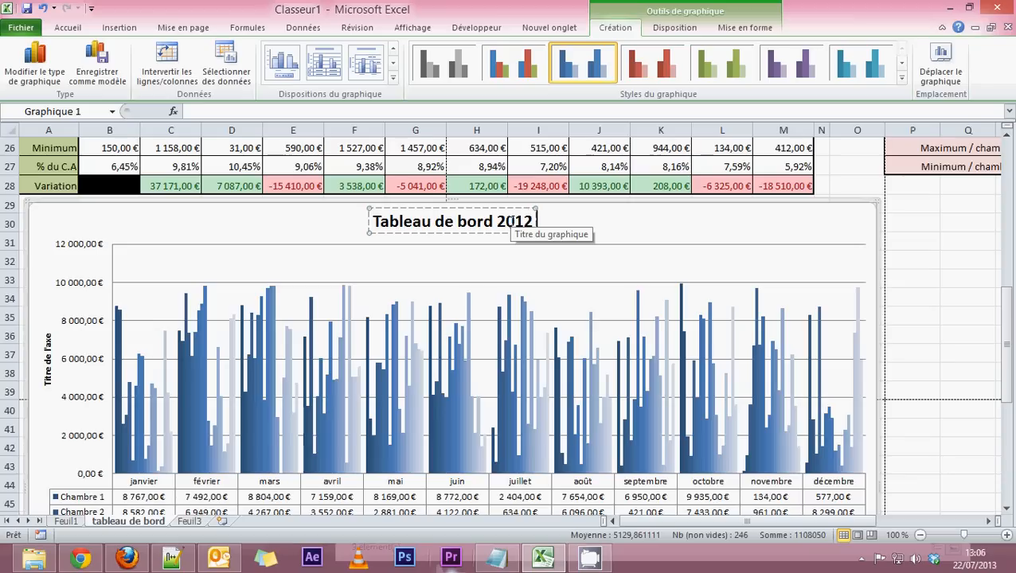
pyautogui.write(' - 2013')
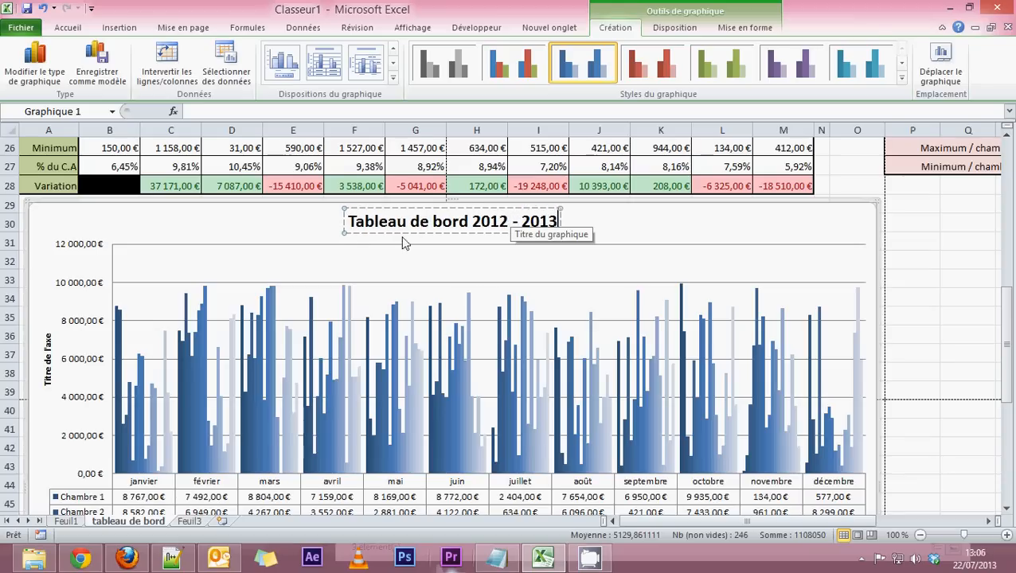
# Step: Replace the placeholder vertical axis title with "C.A en €"
pyautogui.click(47, 379)
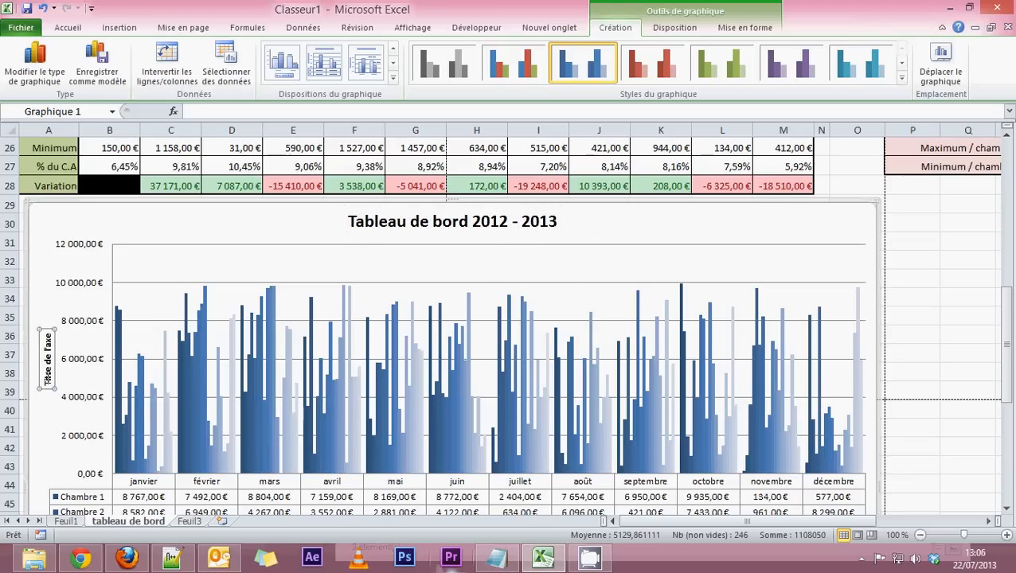
pyautogui.tripleClick(47, 323)
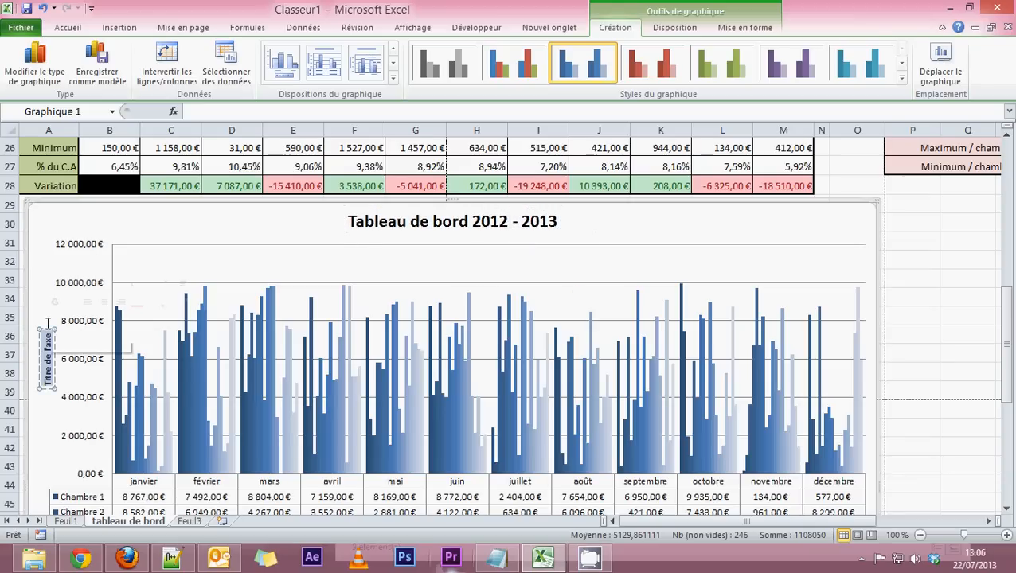
pyautogui.write('C.A')
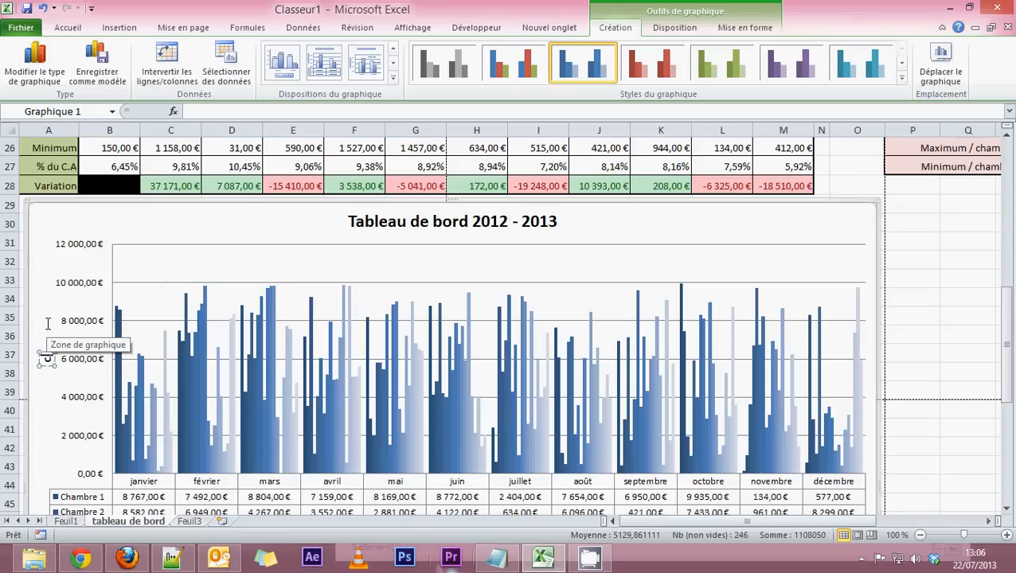
pyautogui.write(' en €')
pyautogui.click(121, 366)
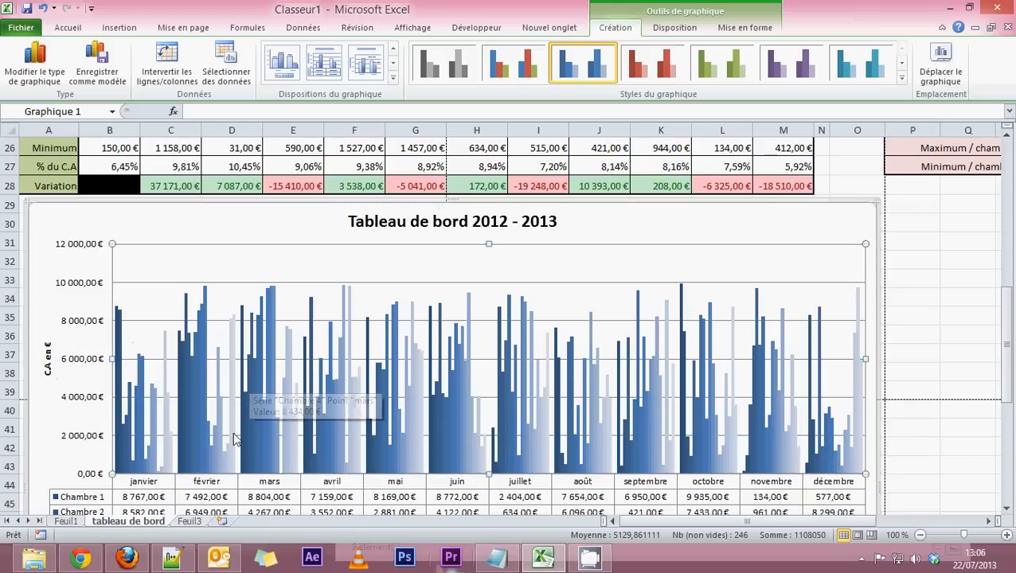
# Step: Select the June column of the Chambre 13 series and check it against the data table beneath the plot
pyautogui.click(203, 288)
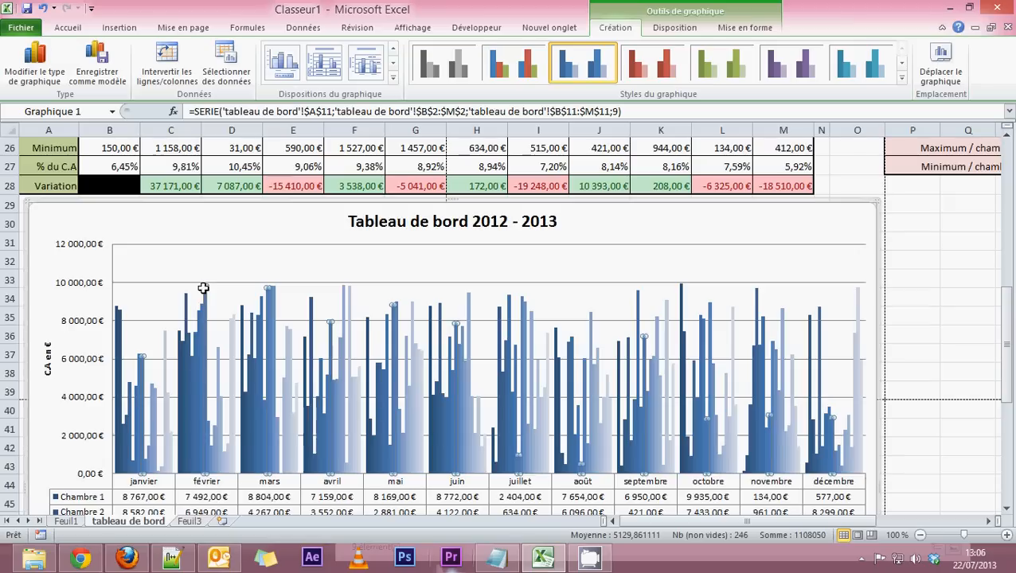
pyautogui.click(469, 308)
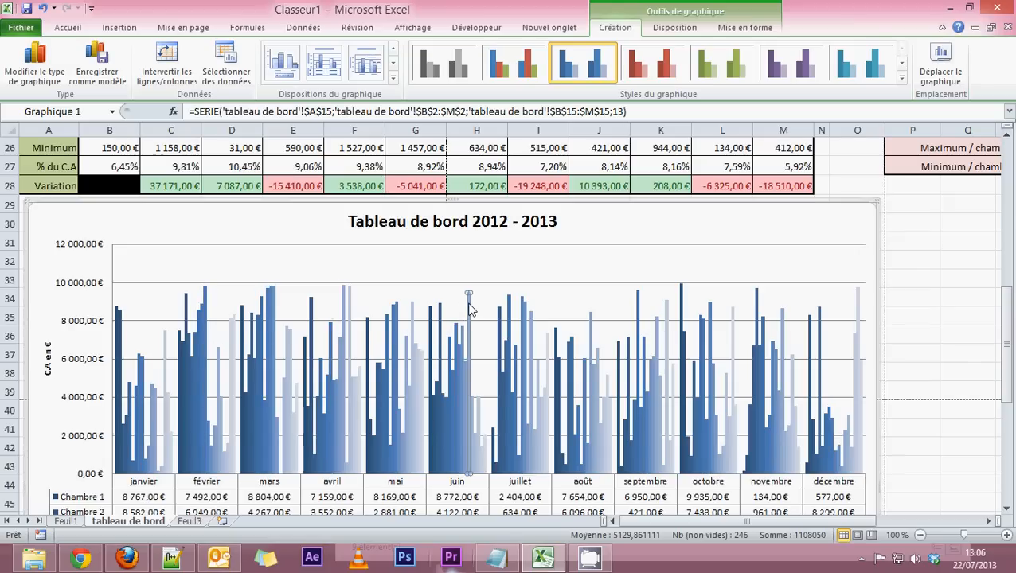
pyautogui.scroll(-6, 460, 434)
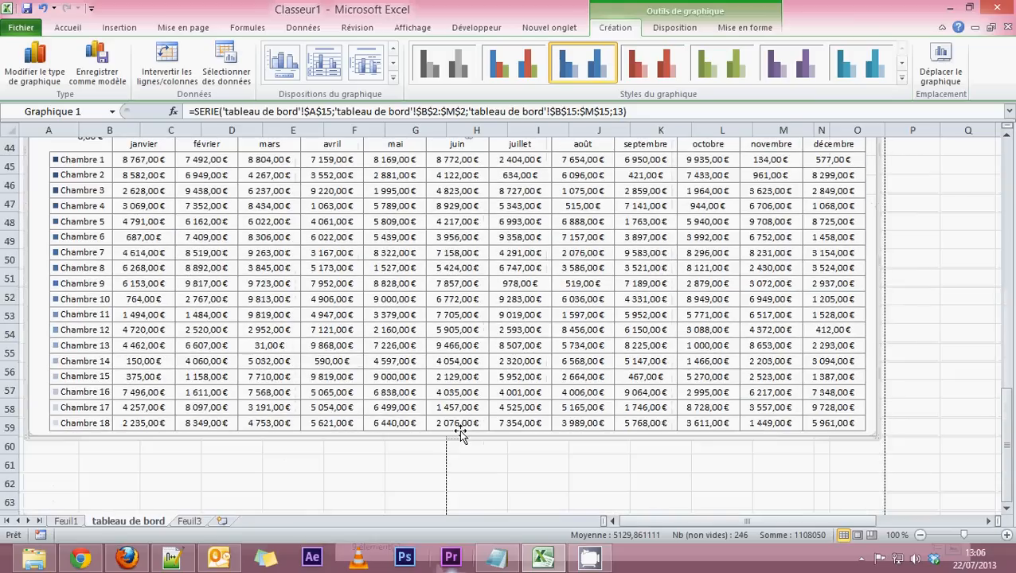
pyautogui.scroll(5, 460, 434)
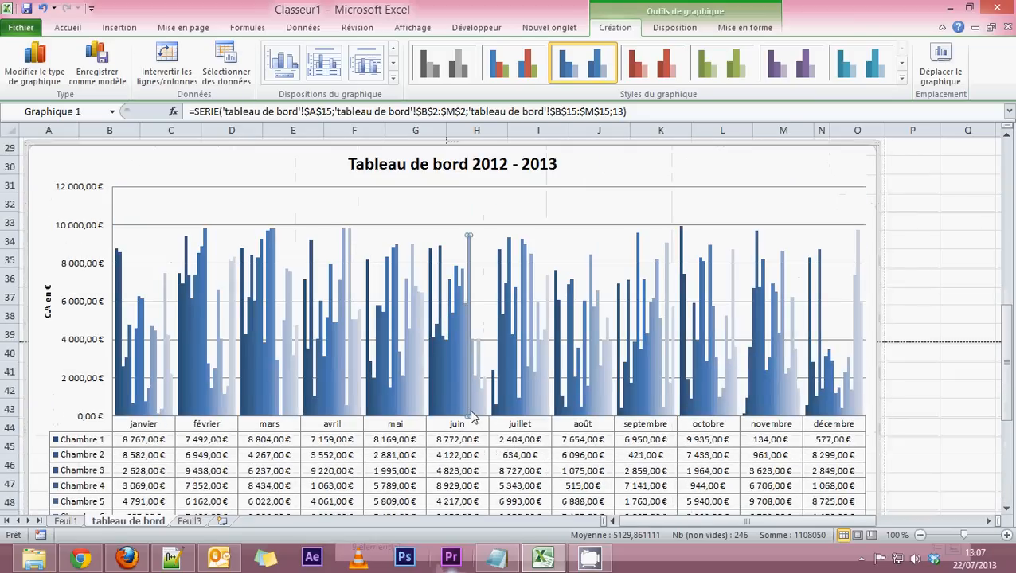
pyautogui.moveTo(470, 414)
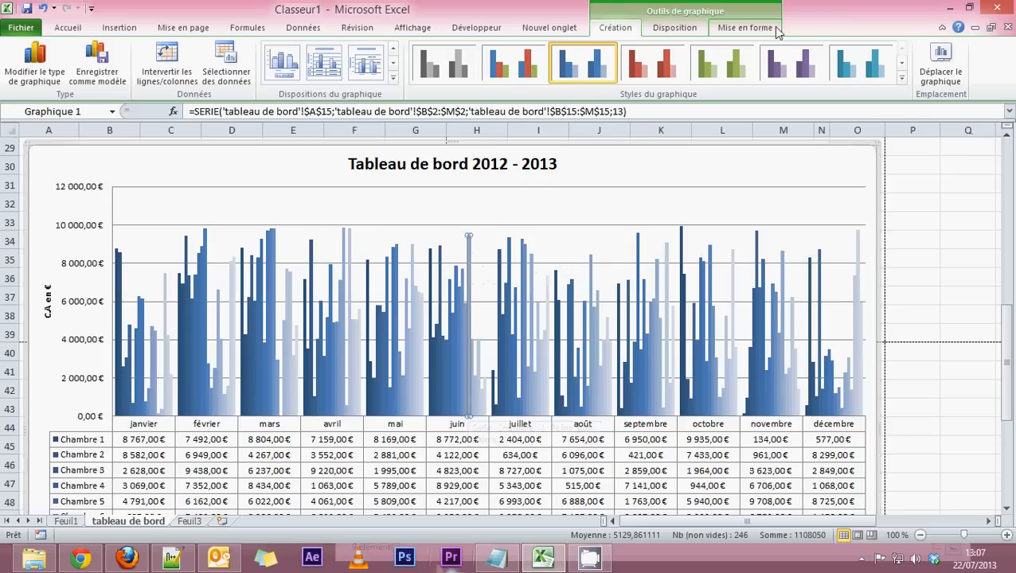
# Step: Preview the coloured outline shape styles and the shape fill colours on Chambre 13's June column without applying any
pyautogui.click(745, 28)
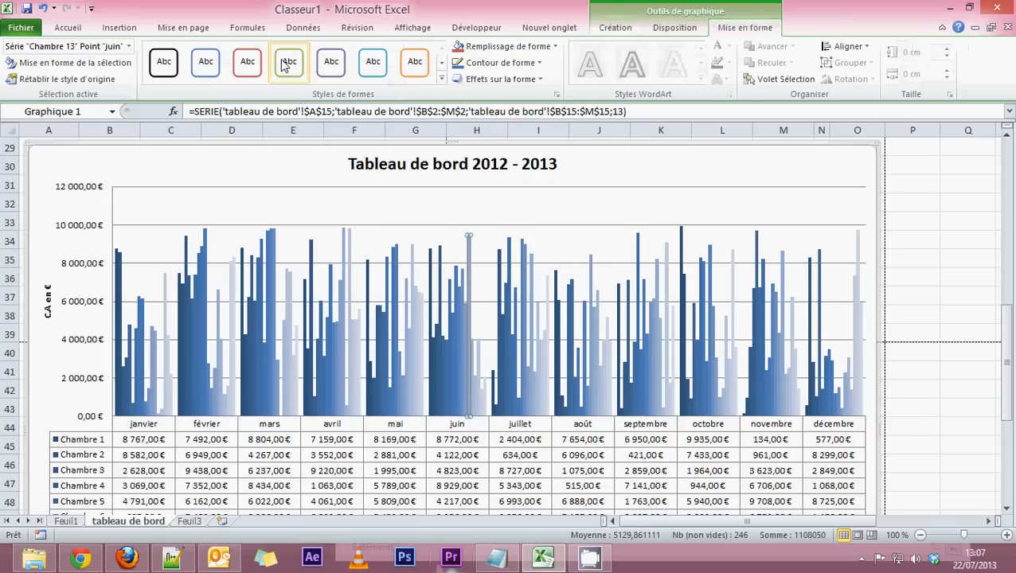
pyautogui.click(325, 66)
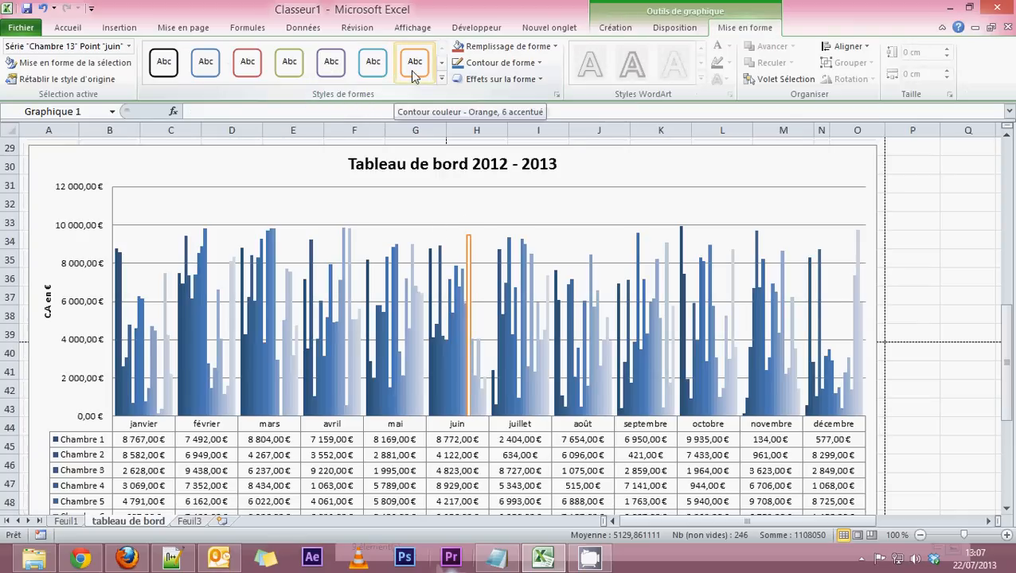
pyautogui.click(494, 46)
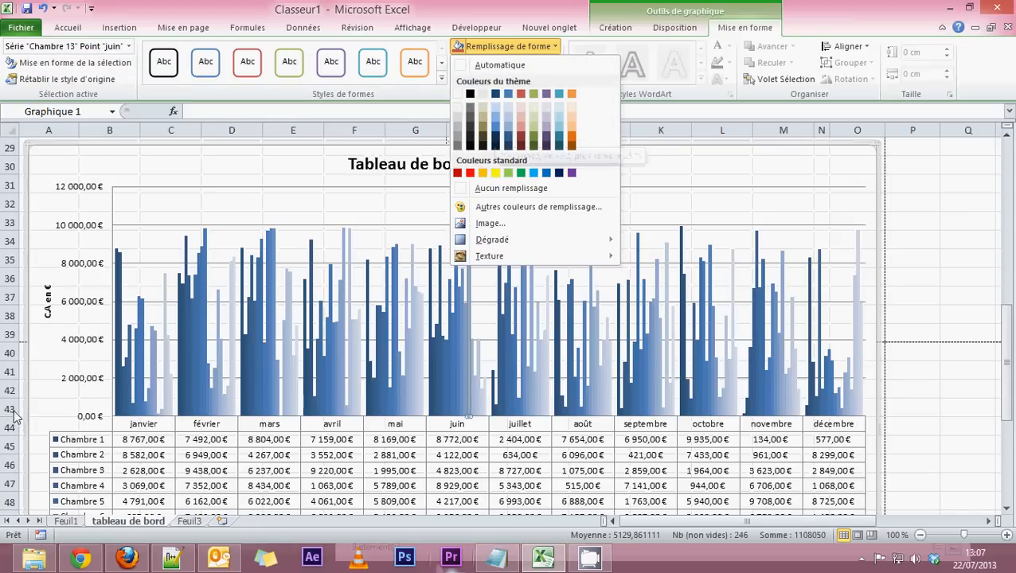
pyautogui.click(352, 331)
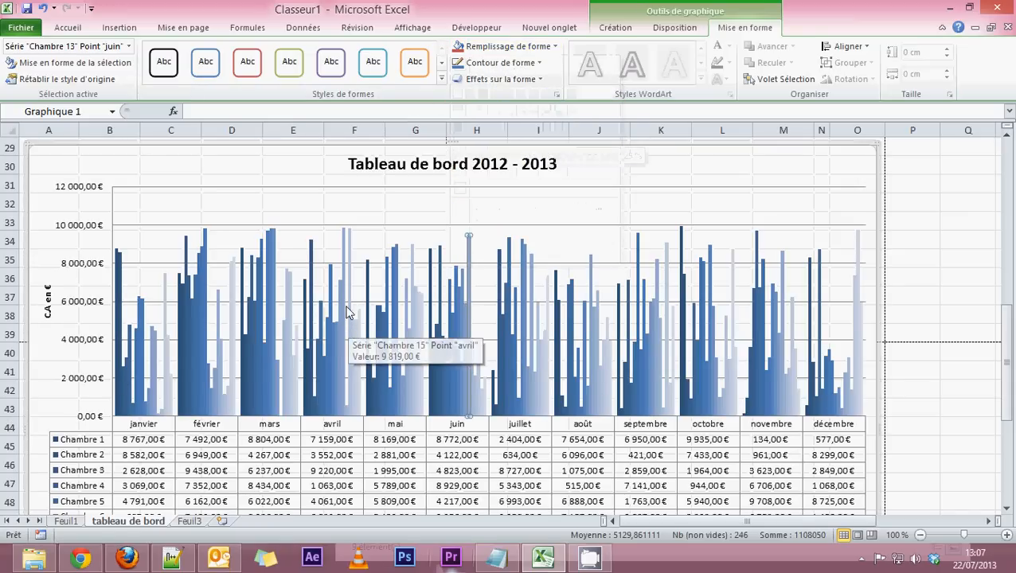
# Step: Select several room series in the chart in turn, preview the orange outline style on Chambre 2, and deselect the chart
pyautogui.click(347, 312)
pyautogui.click(433, 403)
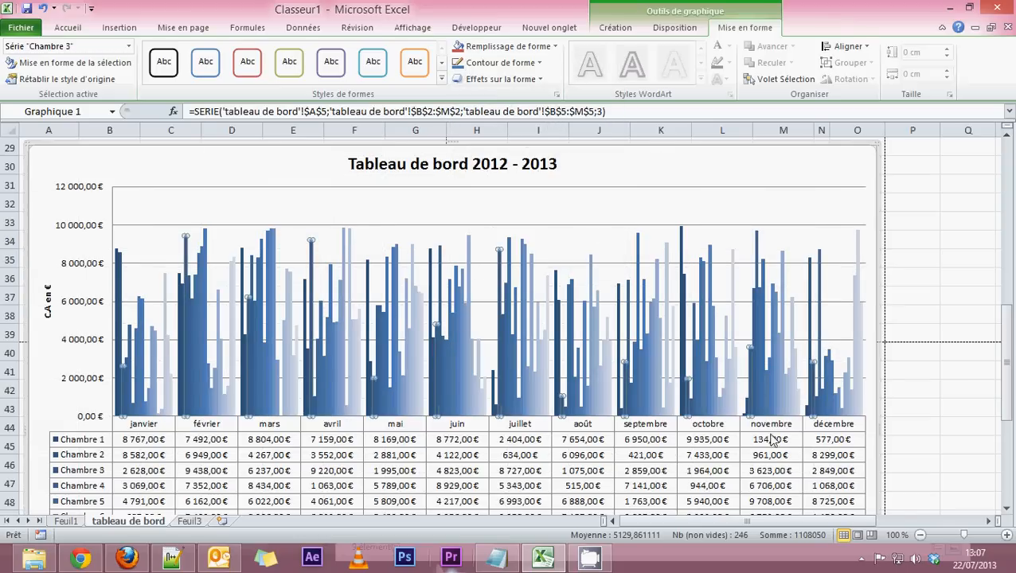
pyautogui.click(901, 373)
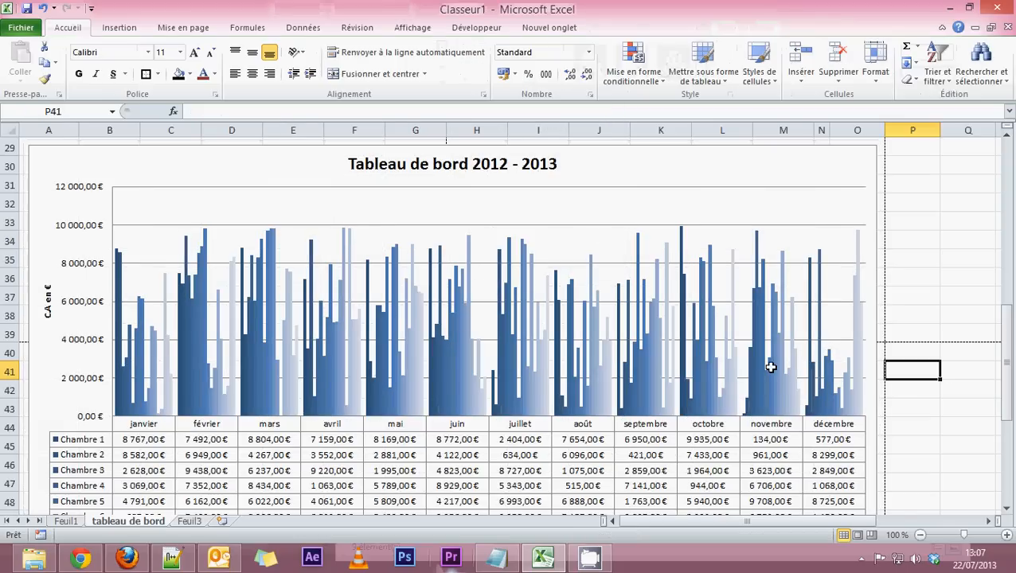
pyautogui.click(770, 367)
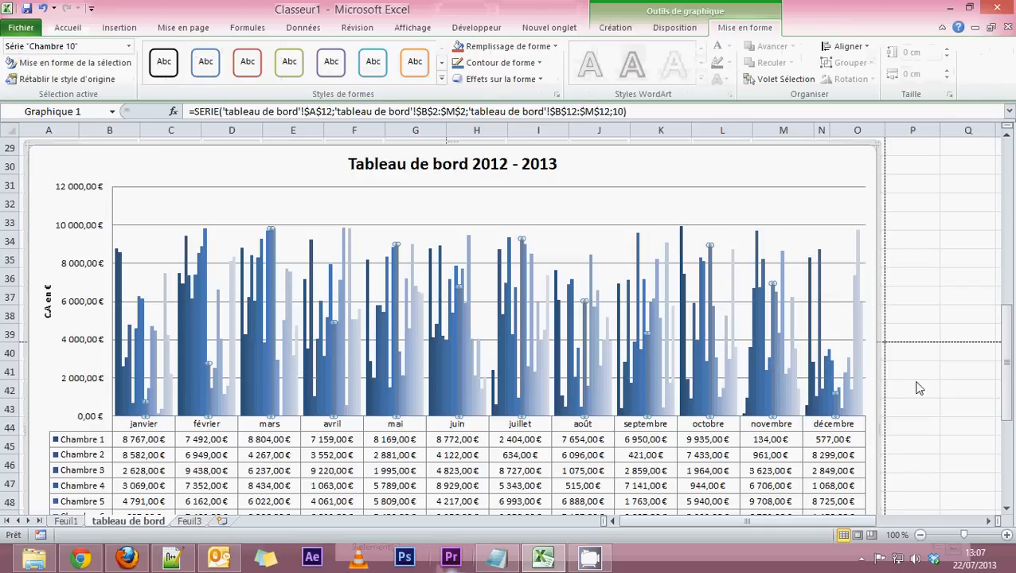
pyautogui.click(900, 391)
pyautogui.click(850, 409)
pyautogui.click(828, 415)
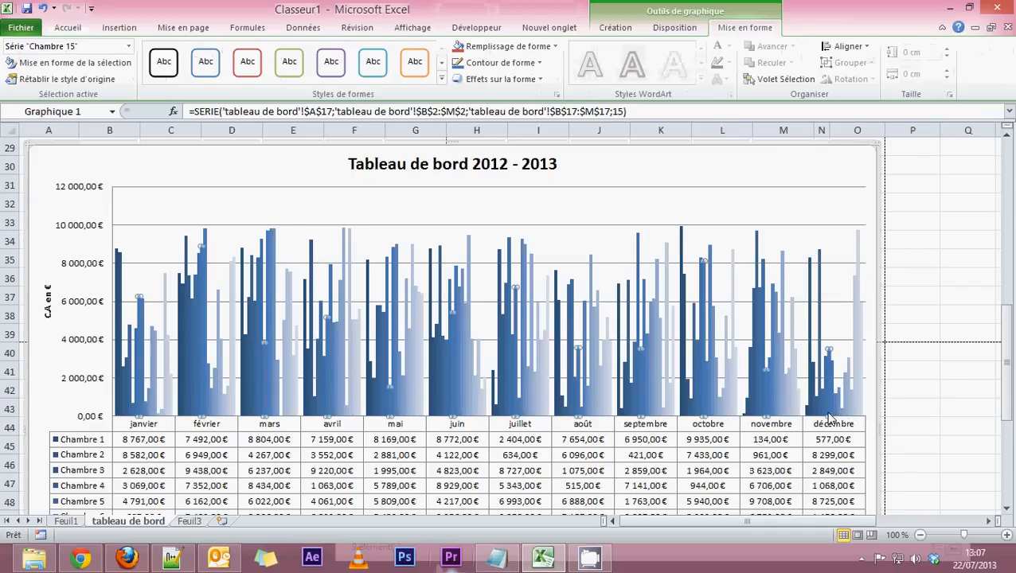
pyautogui.click(120, 371)
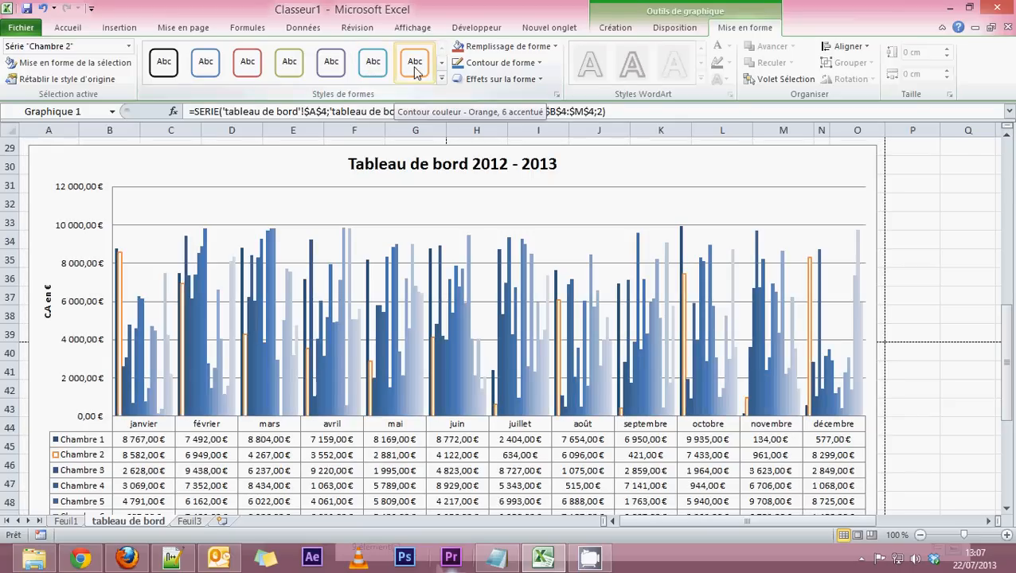
pyautogui.click(946, 319)
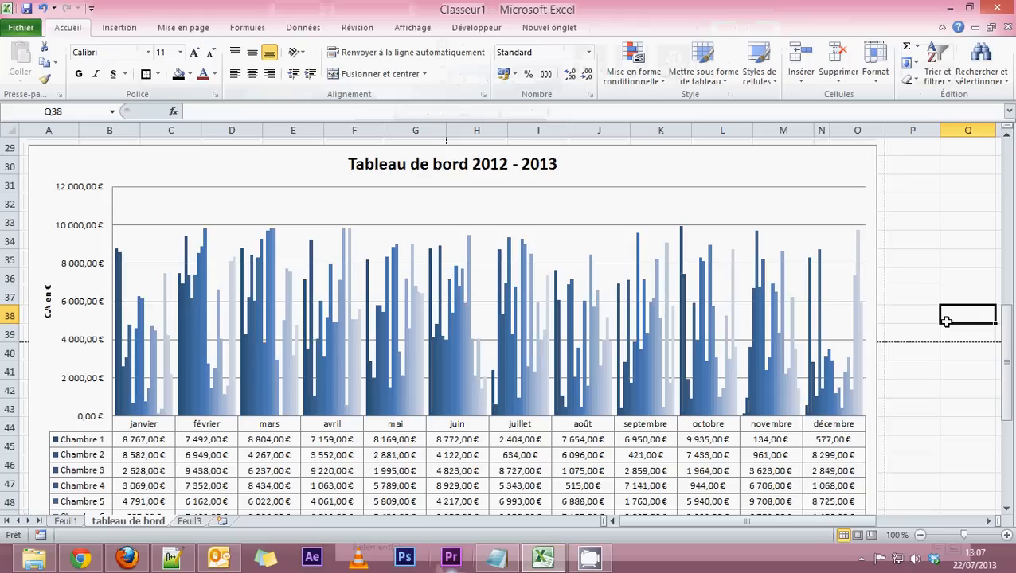
# Step: Zoom the sheet out to 60% and review the finished chart with its data table alongside the dashboard tables
pyautogui.scroll(-2, 875, 335)
pyautogui.scroll(-4, 852, 348)
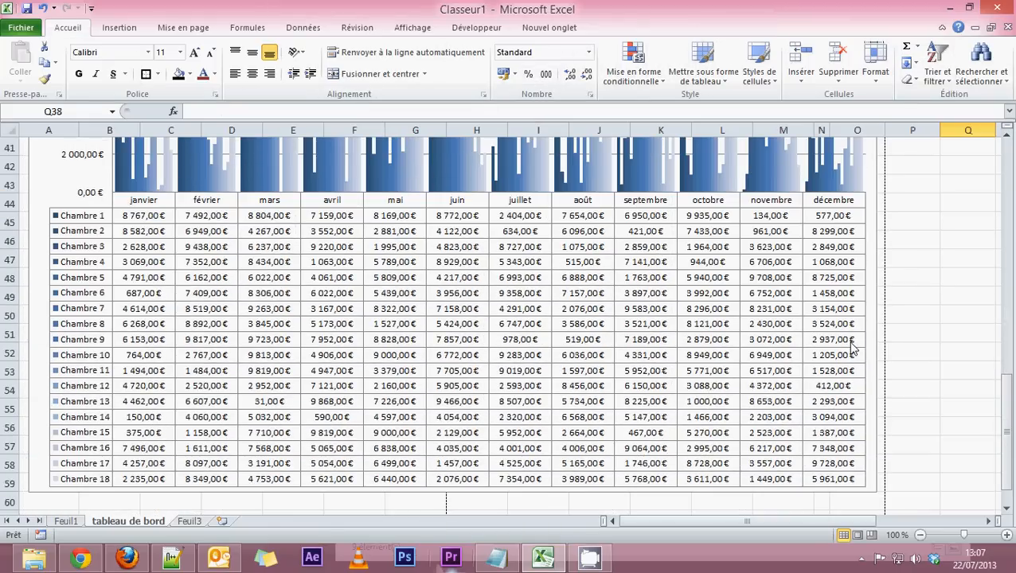
pyautogui.scroll(9, 850, 348)
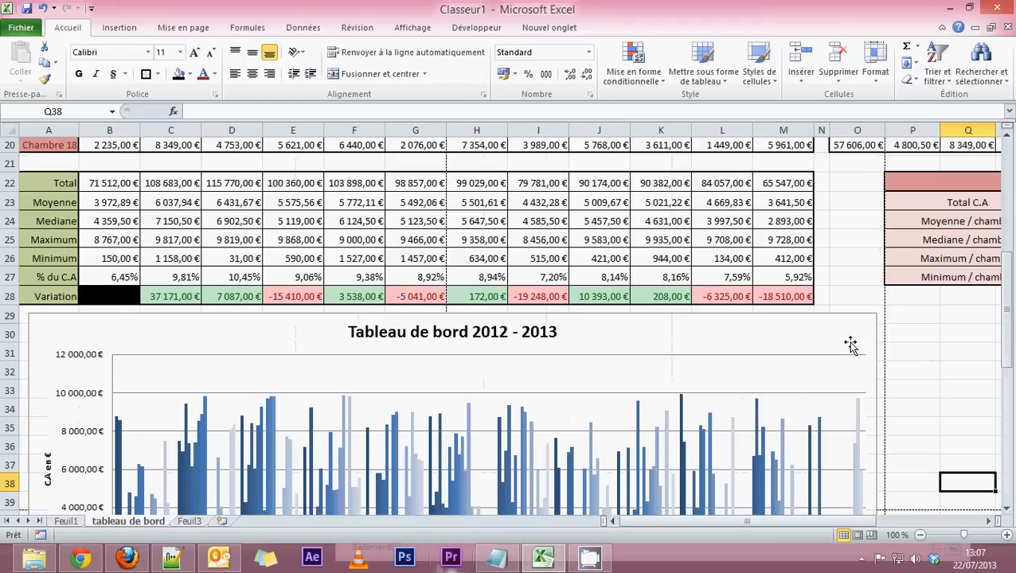
pyautogui.click(921, 536)
pyautogui.click(921, 536)
pyautogui.click(920, 536)
pyautogui.click(920, 536)
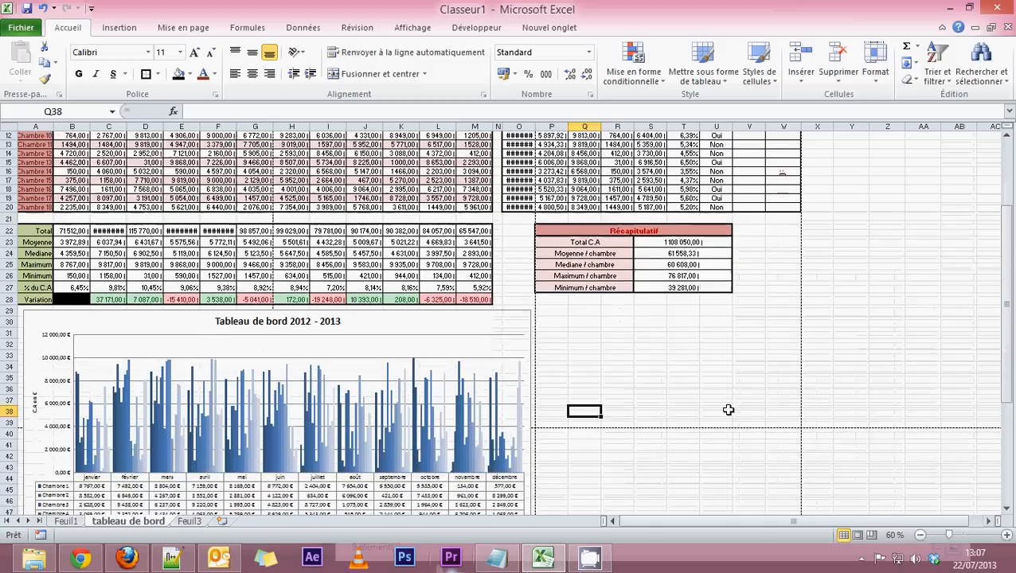
pyautogui.scroll(-8, 728, 411)
pyautogui.scroll(9, 728, 410)
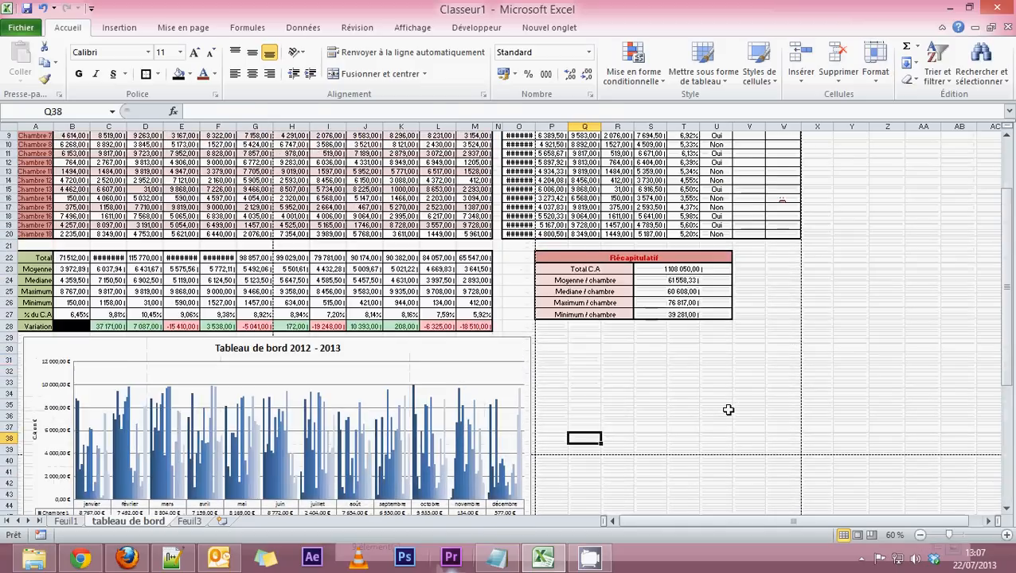
# Step: Zoom the sheet in to 110% and show the start of the room table with its months and Total column
pyautogui.scroll(3, 728, 410)
pyautogui.click(1007, 536)
pyautogui.click(1007, 536)
pyautogui.click(1008, 536)
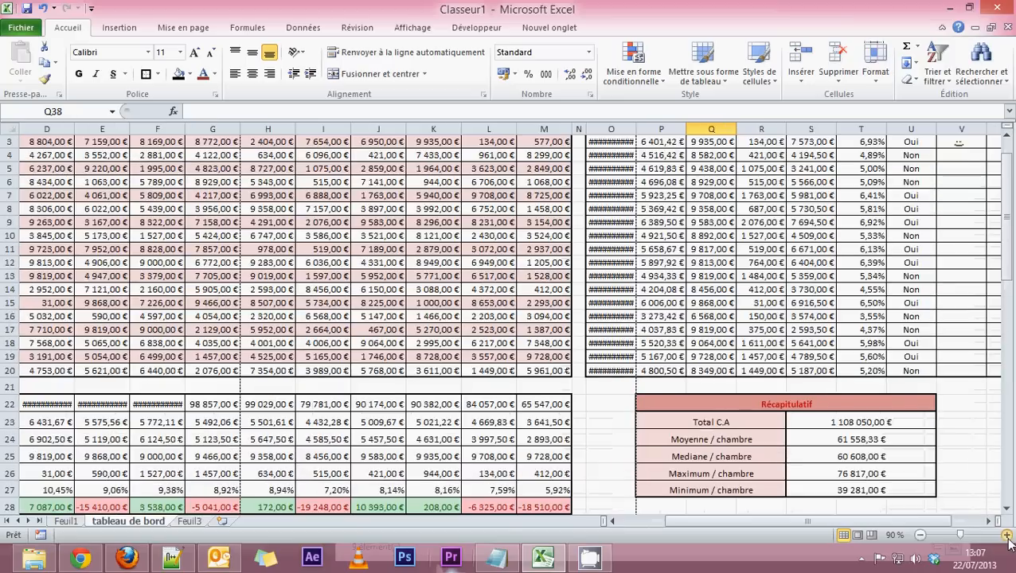
pyautogui.click(1007, 535)
pyautogui.click(1007, 536)
pyautogui.scroll(1, 487, 398)
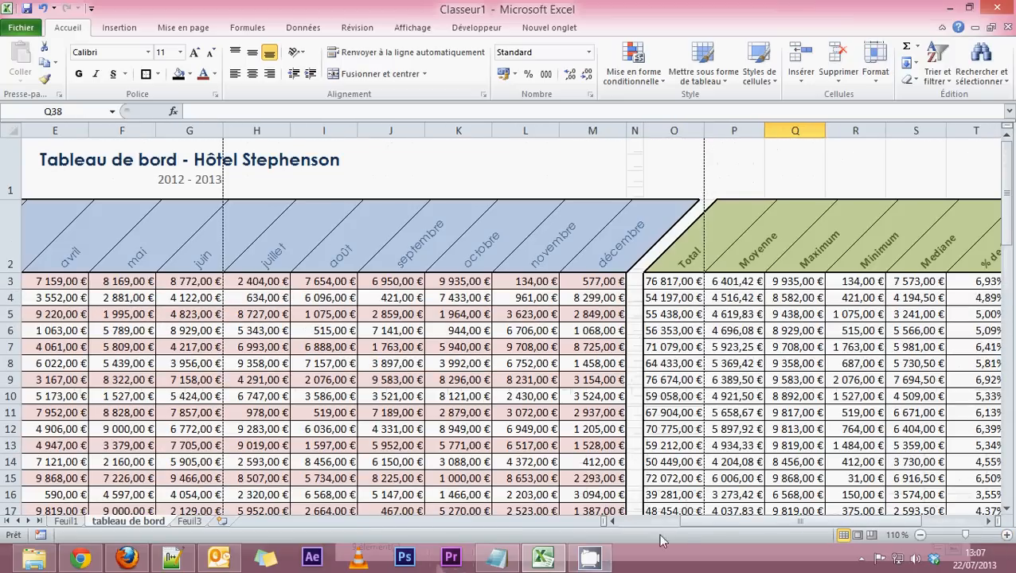
pyautogui.moveTo(717, 523); pyautogui.dragTo(654, 521)
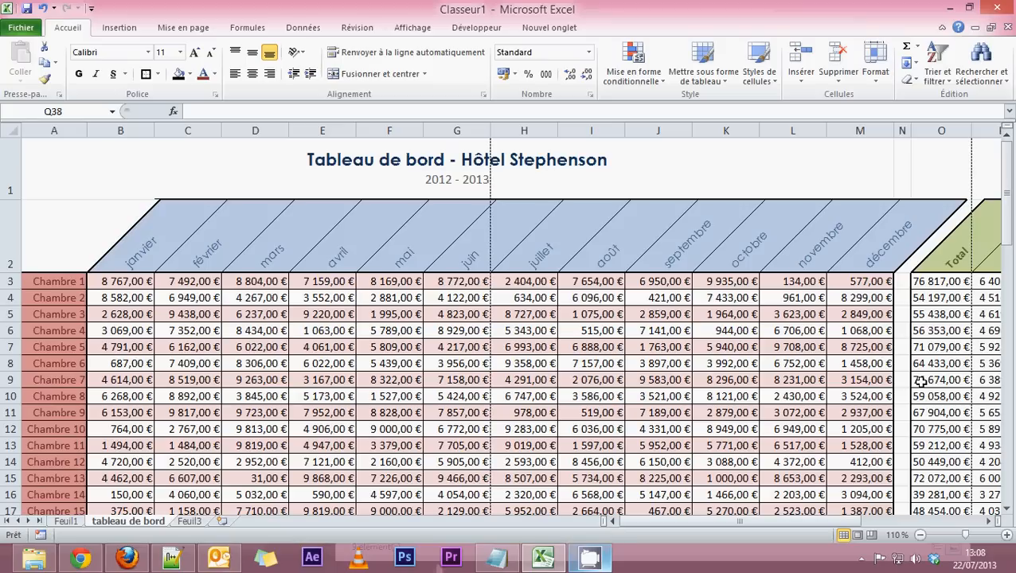
pyautogui.moveTo(923, 279); pyautogui.dragTo(930, 328)
pyautogui.scroll(3, 937, 398)
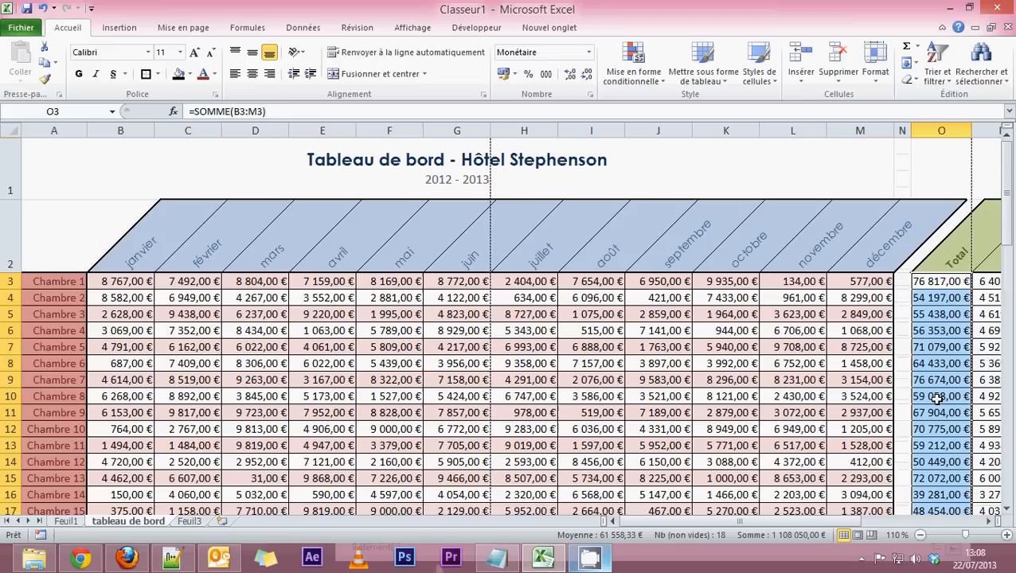
pyautogui.click(946, 260)
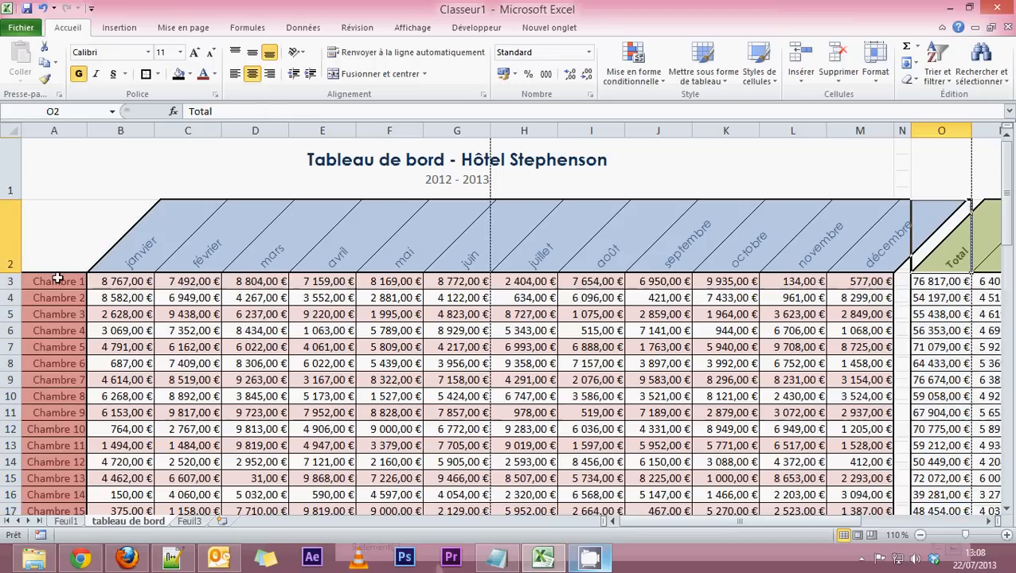
pyautogui.moveTo(56, 279); pyautogui.dragTo(58, 347)
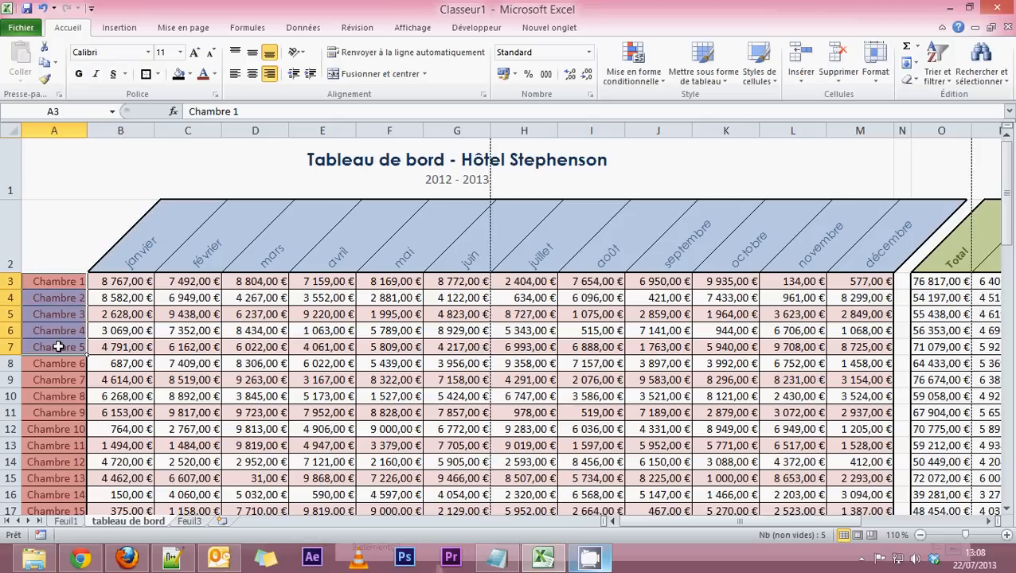
pyautogui.moveTo(44, 239); pyautogui.dragTo(188, 331)
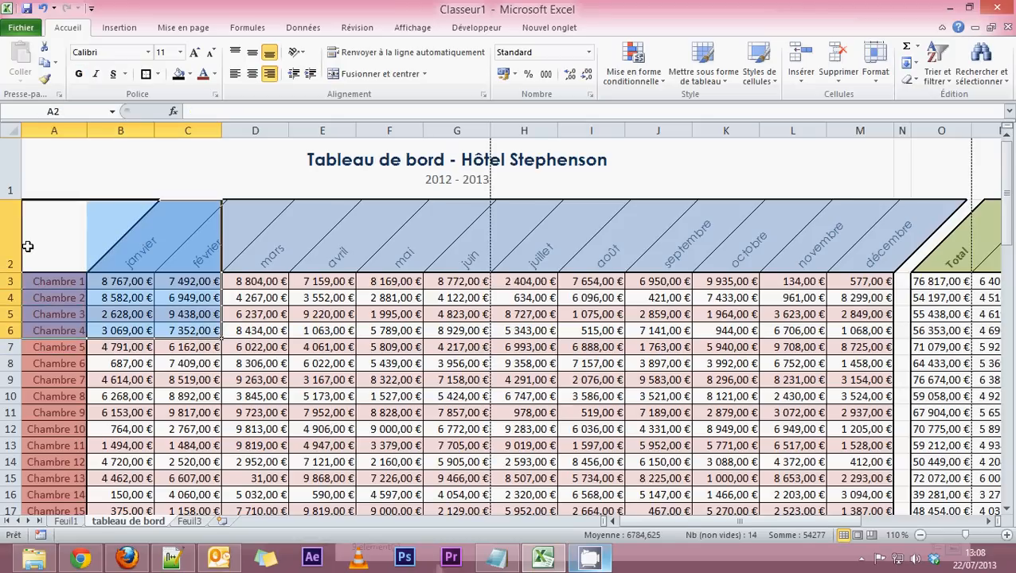
pyautogui.click(946, 249)
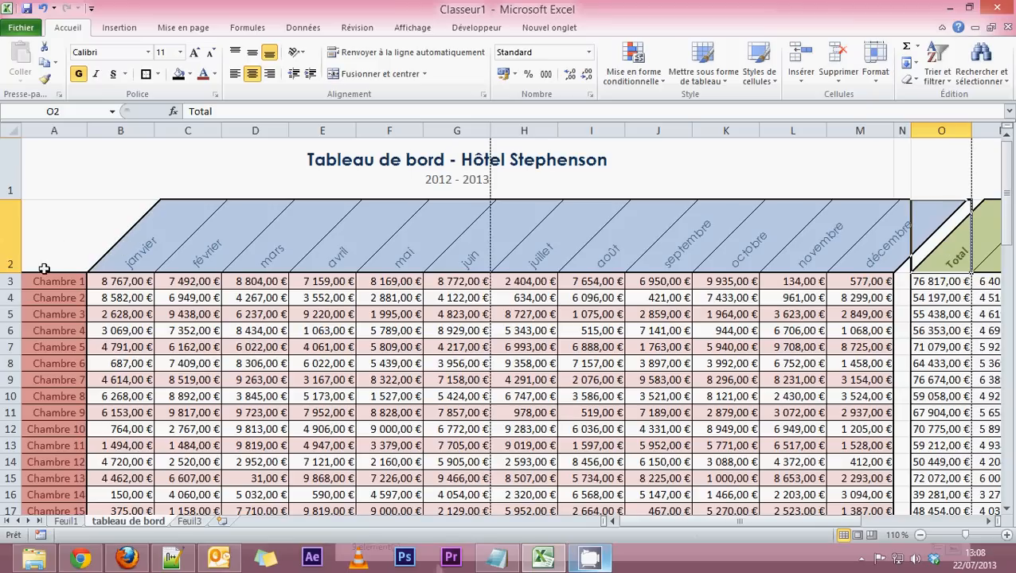
pyautogui.click(56, 232)
pyautogui.click(953, 267)
# Step: Select the room names in A2:A20, including the empty corner cell, together with the Total column in O2:O20
pyautogui.click(57, 225)
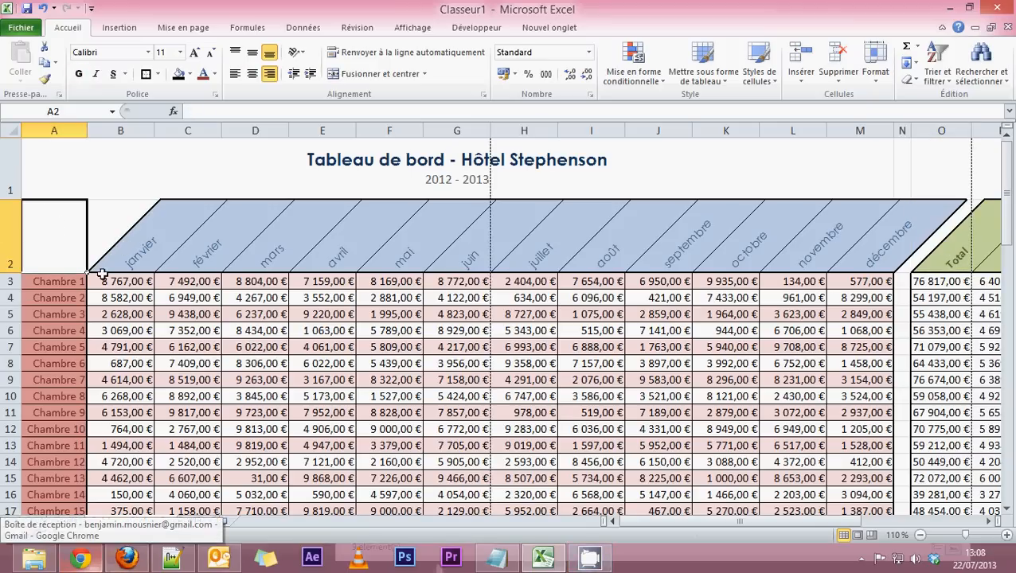
pyautogui.scroll(-1, 61, 277)
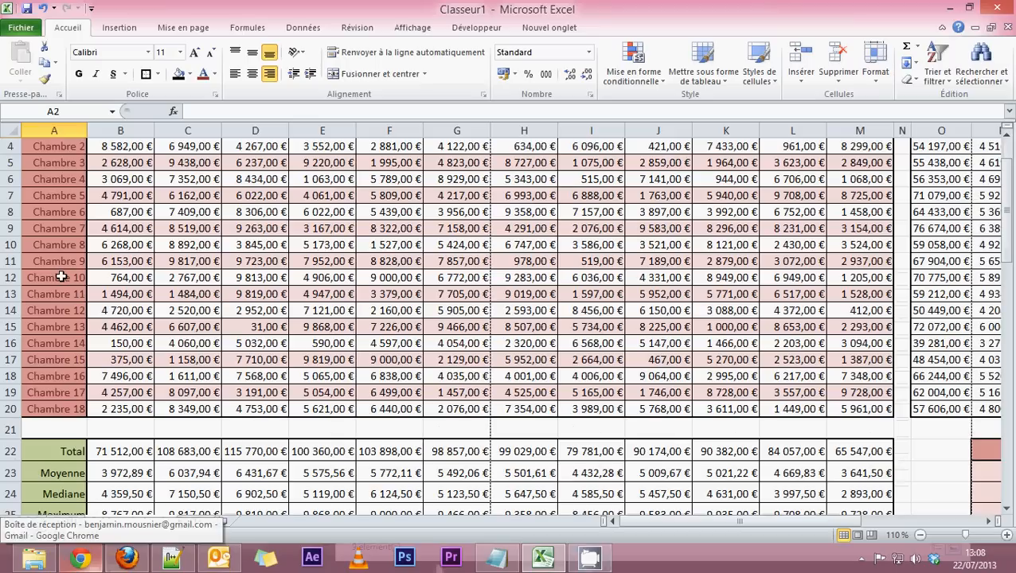
pyautogui.keyDown('shift'); pyautogui.click(55, 410); pyautogui.keyUp('shift')
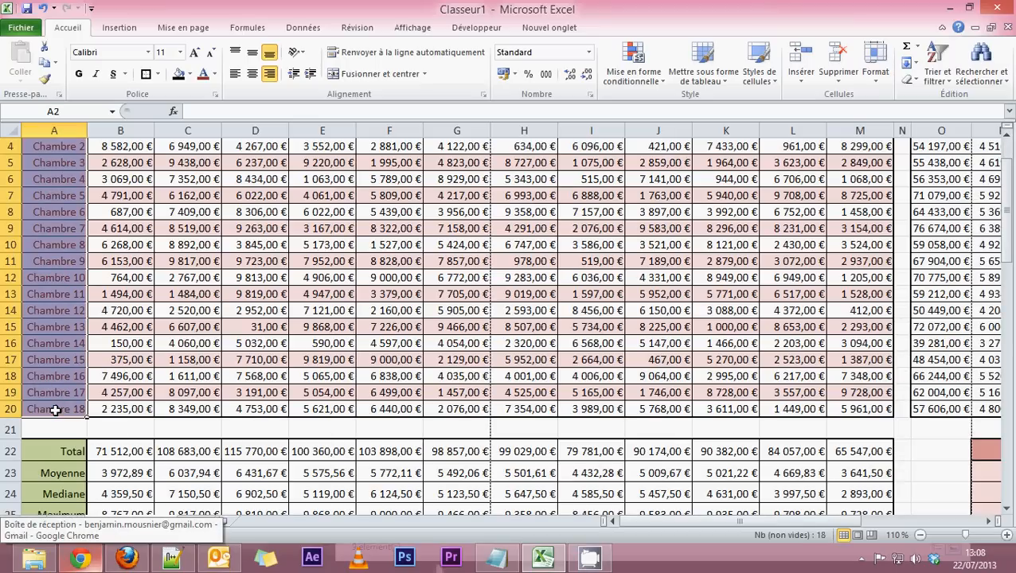
pyautogui.scroll(1, 55, 410)
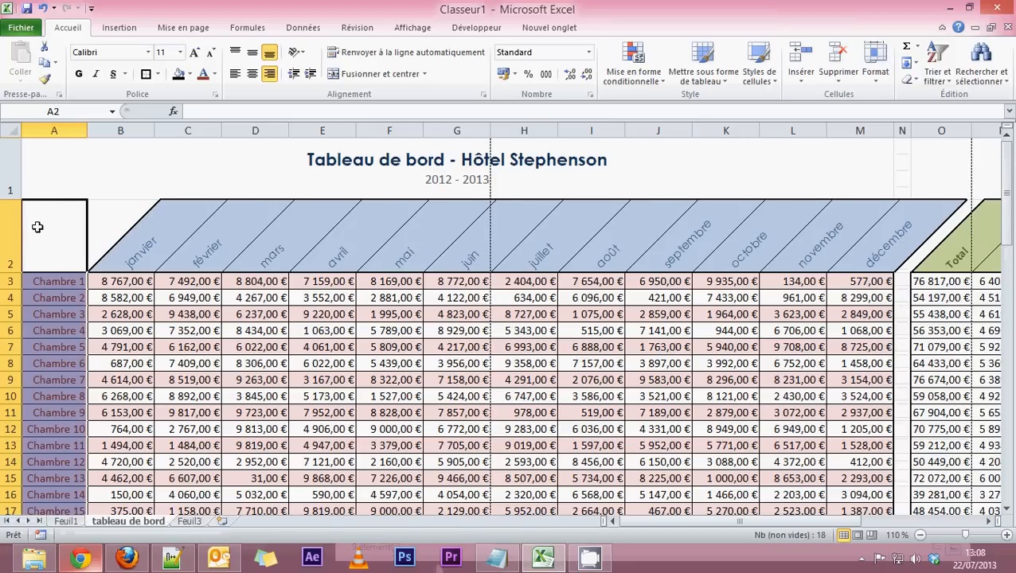
pyautogui.scroll(-4, 36, 245)
pyautogui.scroll(4, 36, 244)
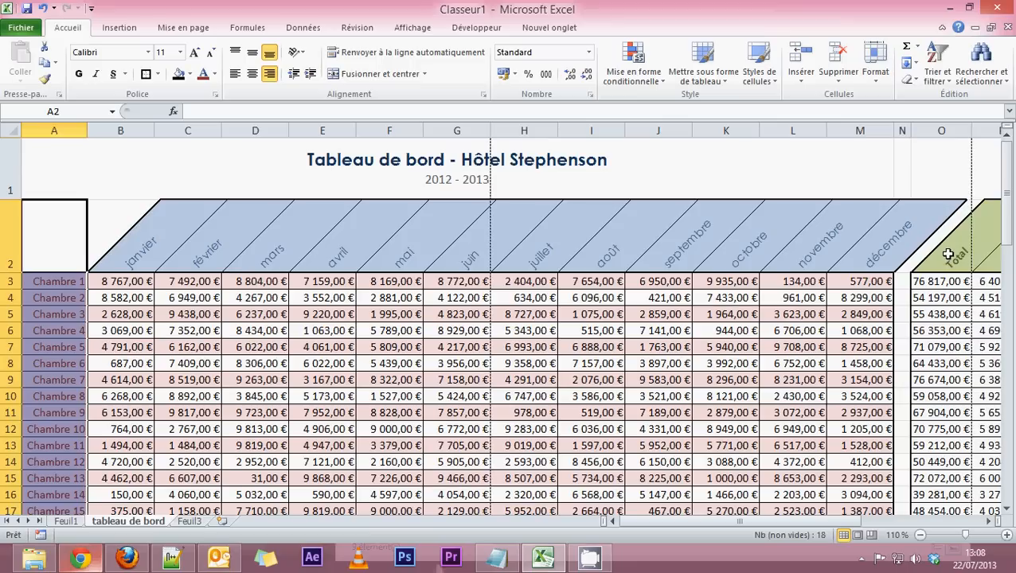
pyautogui.moveTo(947, 254); pyautogui.dragTo(950, 481)
pyautogui.scroll(-1, 941, 424)
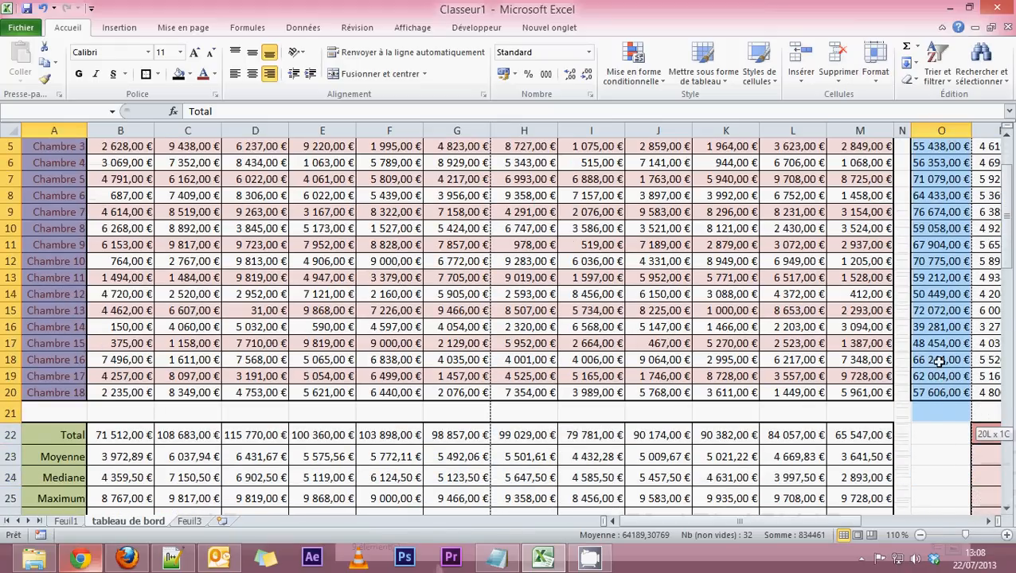
pyautogui.moveTo(939, 361); pyautogui.dragTo(937, 392)
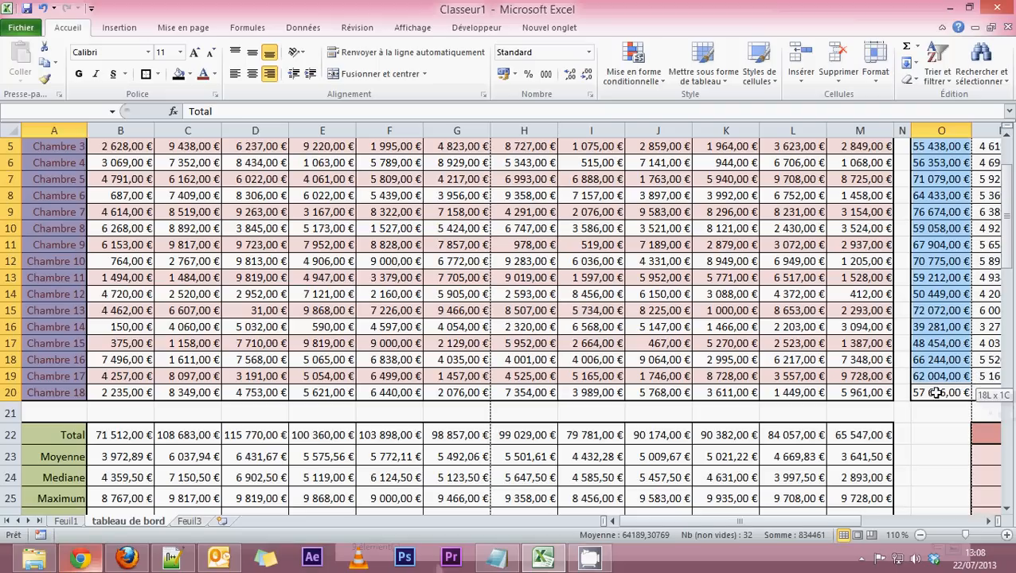
pyautogui.moveTo(937, 392); pyautogui.dragTo(937, 394)
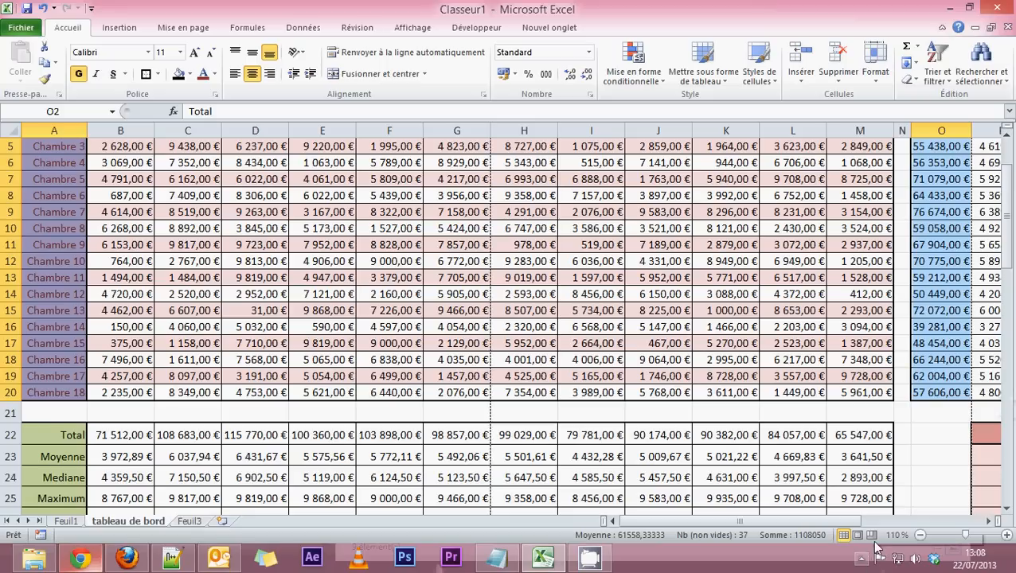
# Step: Insert a basic 2D pie chart from the selected room names and totals, with a layout labelling each slice by room and percentage
pyautogui.scroll(2, 101, 348)
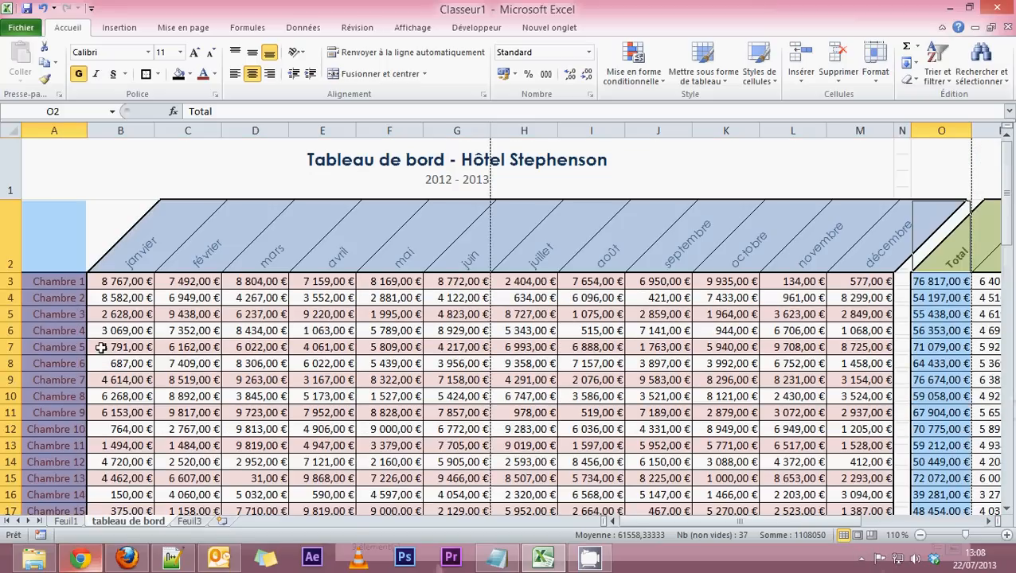
pyautogui.scroll(-2, 93, 264)
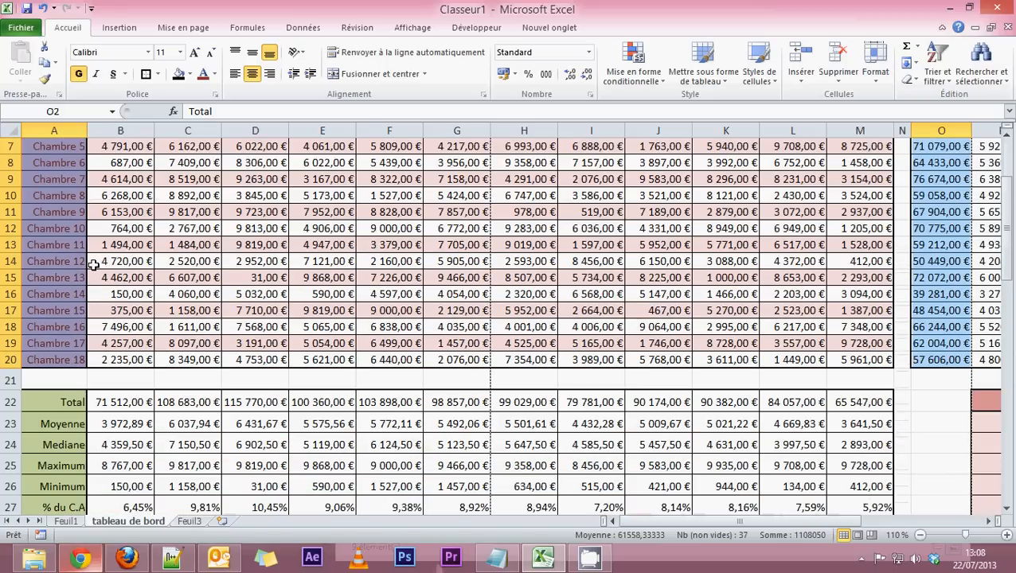
pyautogui.scroll(2, 431, 304)
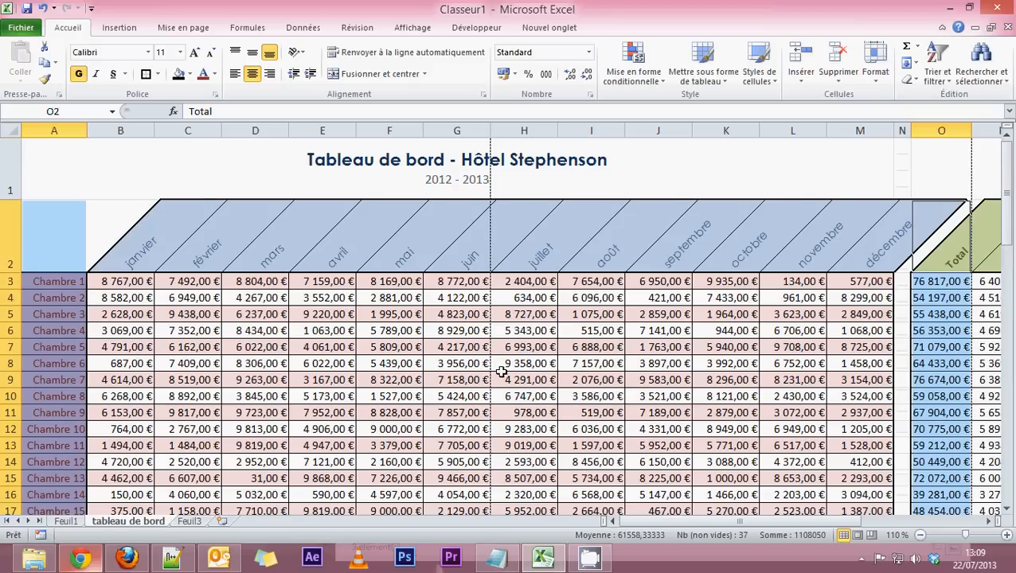
pyautogui.scroll(-3, 502, 372)
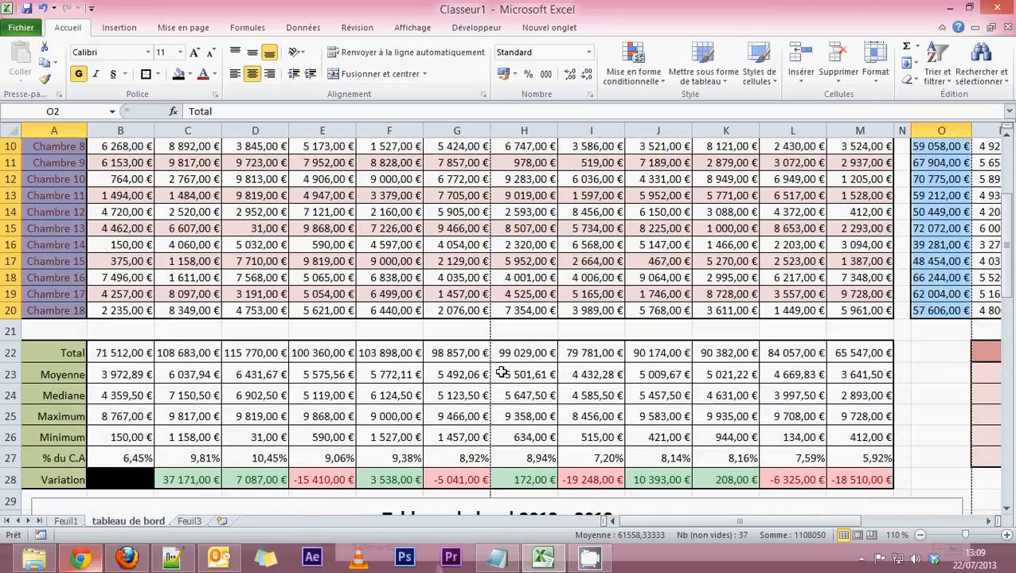
pyautogui.scroll(2, 501, 372)
pyautogui.scroll(1, 501, 372)
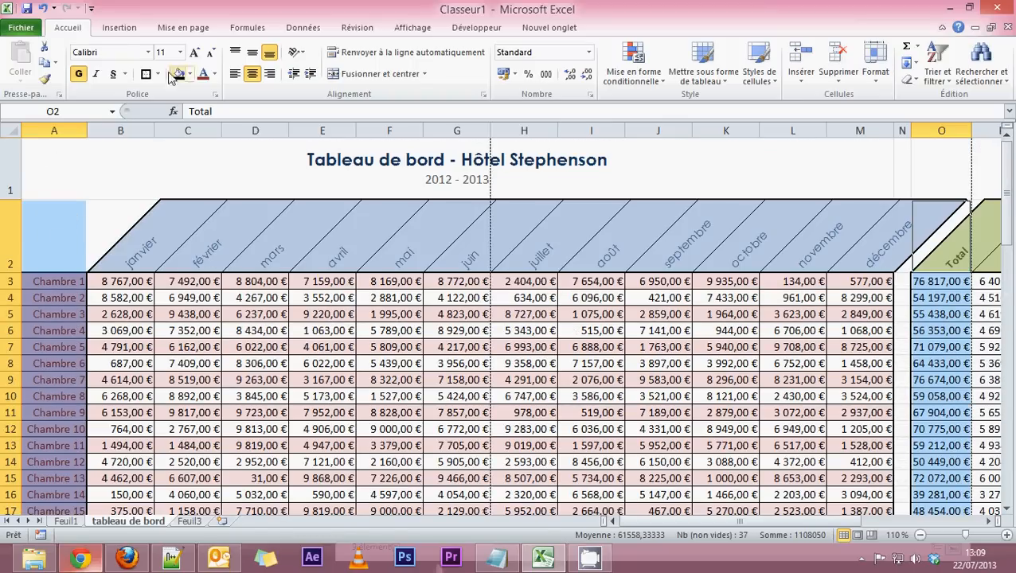
pyautogui.click(118, 28)
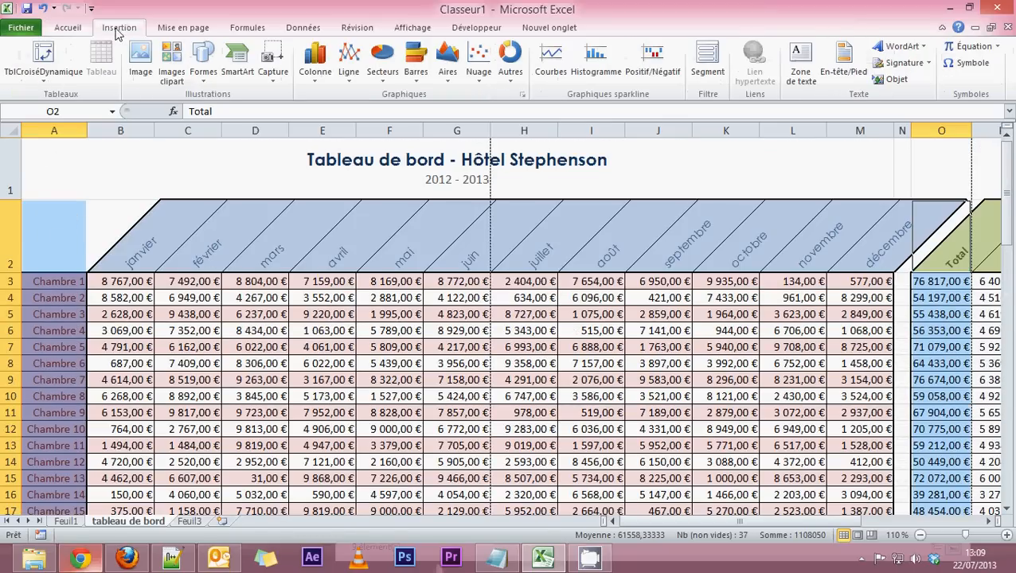
pyautogui.click(389, 82)
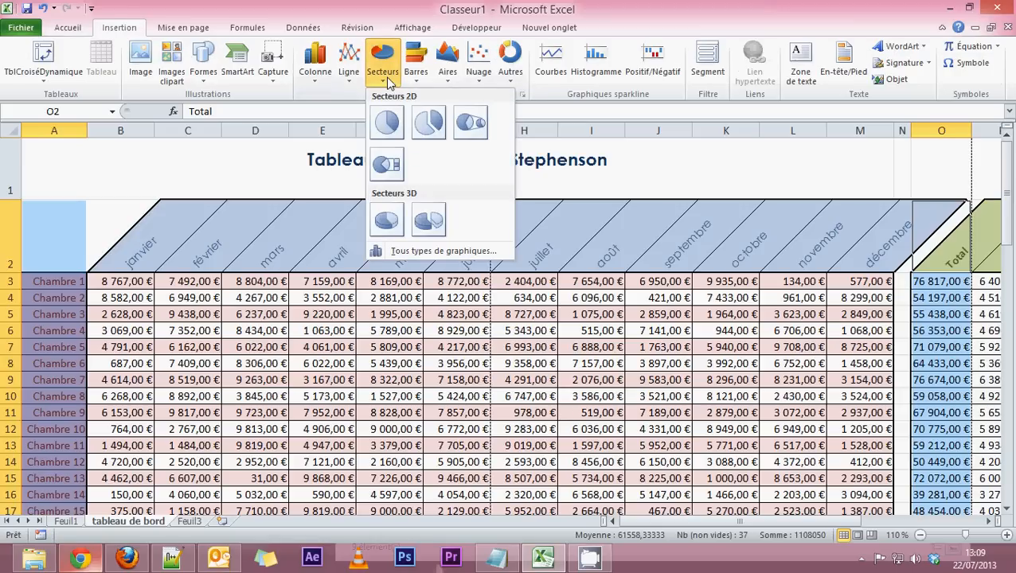
pyautogui.click(387, 127)
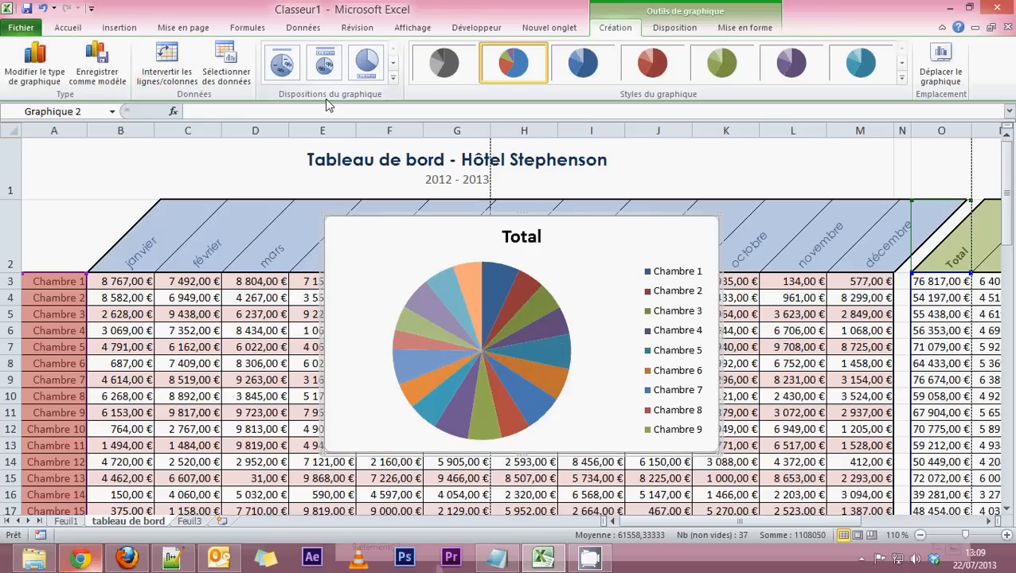
pyautogui.click(271, 70)
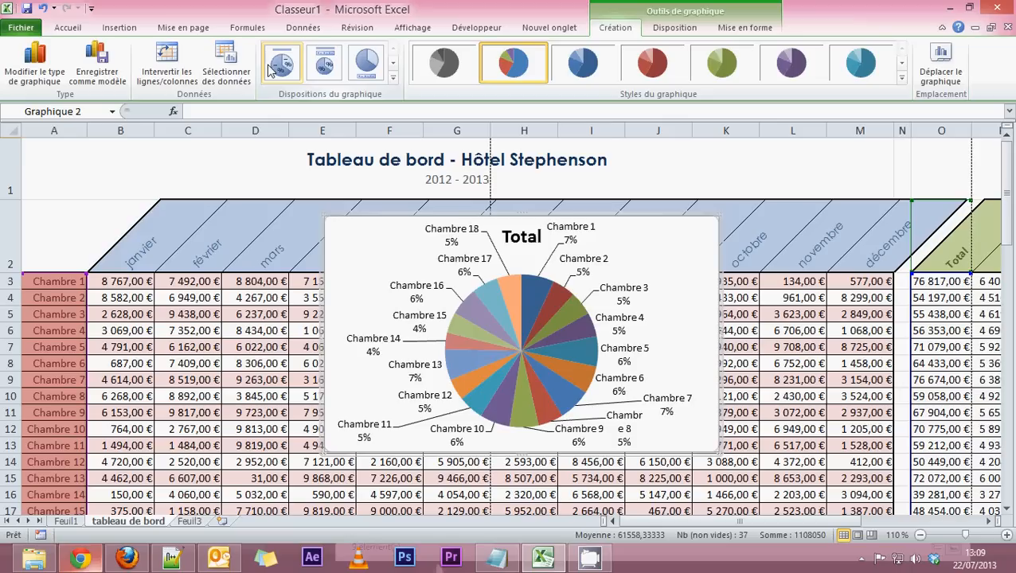
# Step: Move the pie chart's title to the chart's upper-right corner and rename it "C.A / chambre"
pyautogui.click(520, 237)
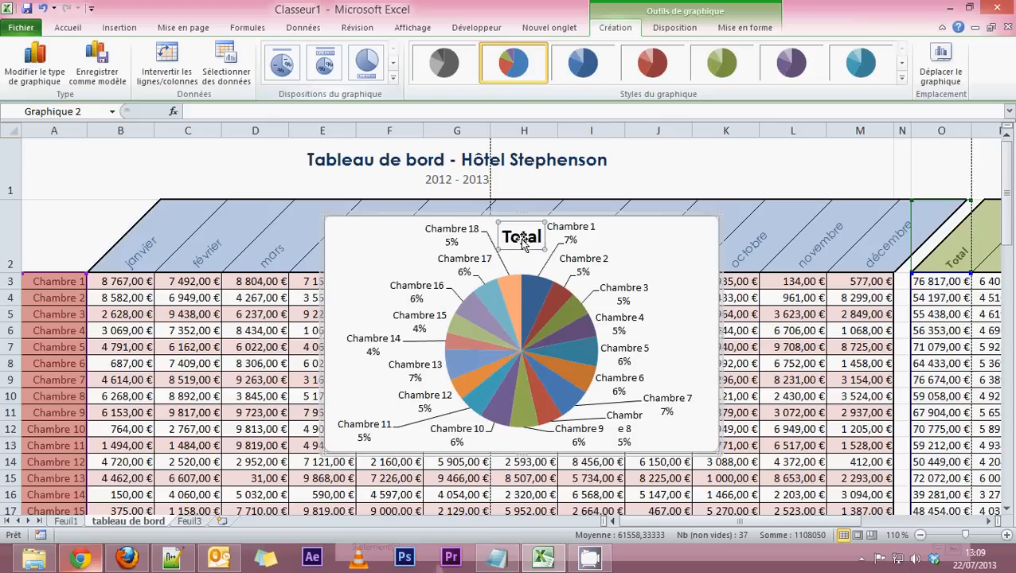
pyautogui.moveTo(655, 237); pyautogui.dragTo(656, 235)
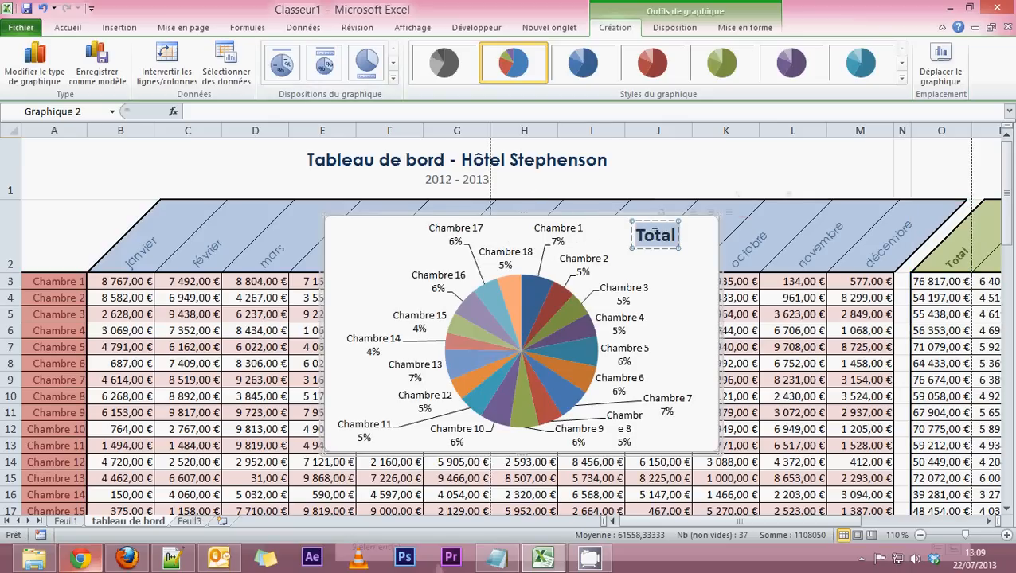
pyautogui.write('C')
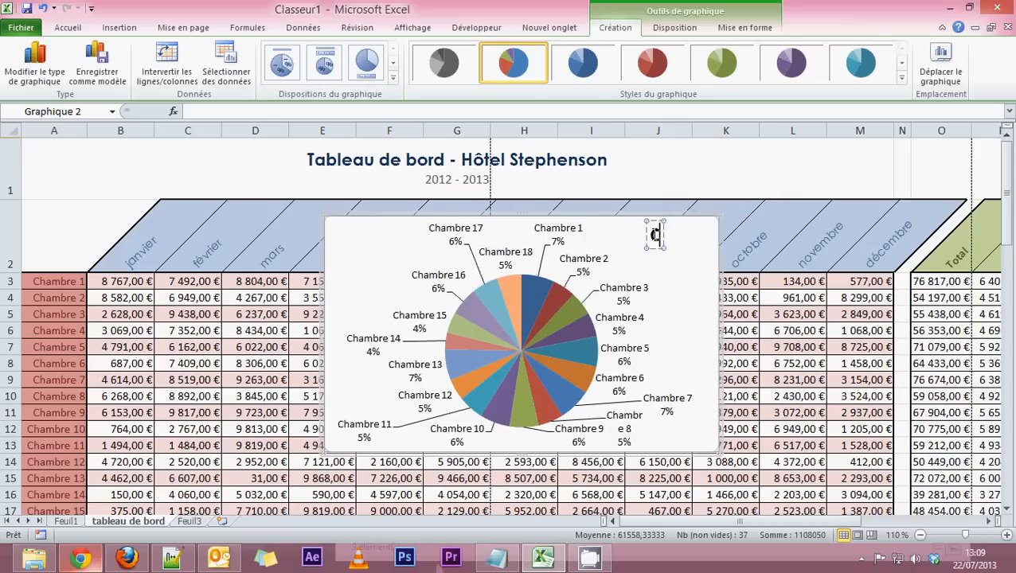
pyautogui.write('A')
pyautogui.press('BackSpace')
pyautogui.write('.A / chambres')
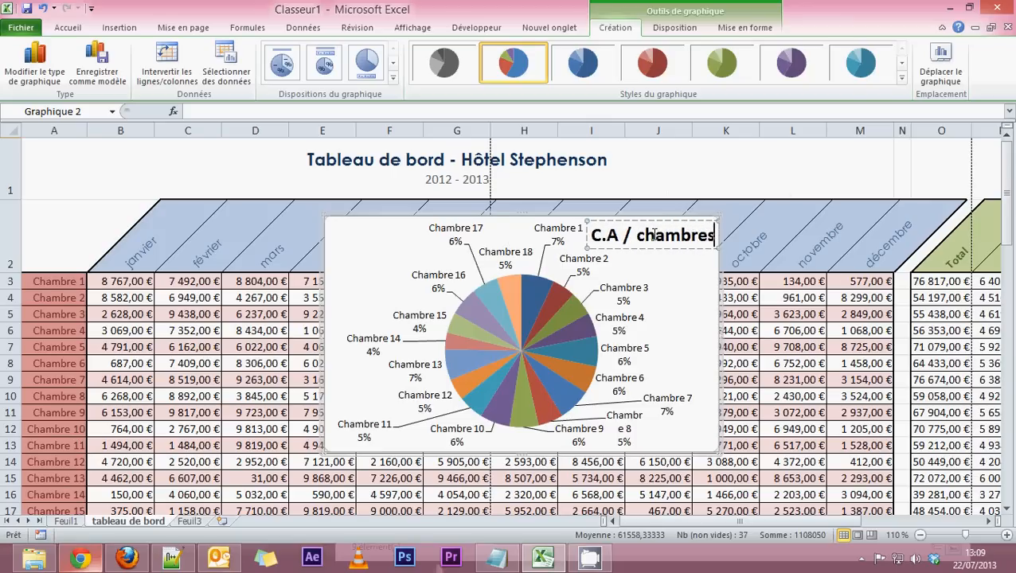
pyautogui.press('BackSpace')
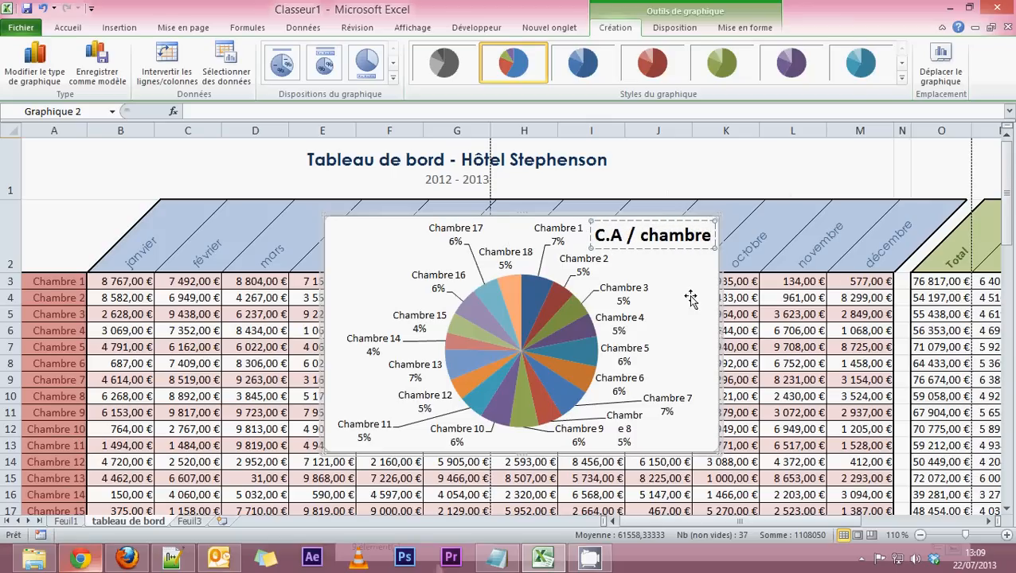
pyautogui.click(675, 259)
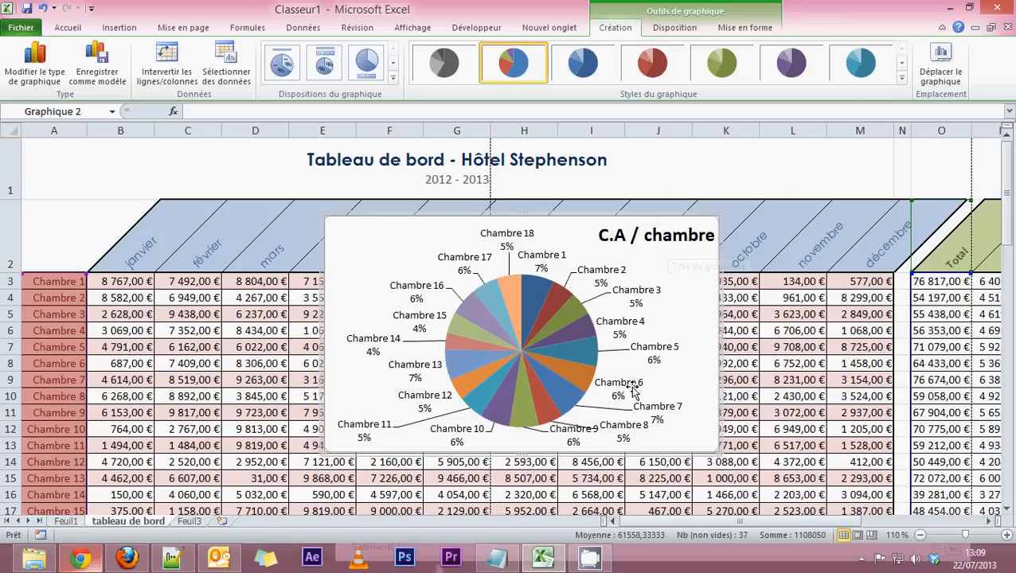
# Step: Try the teal and red colour styles on the pie chart and settle on the blue monochrome style
pyautogui.click(584, 75)
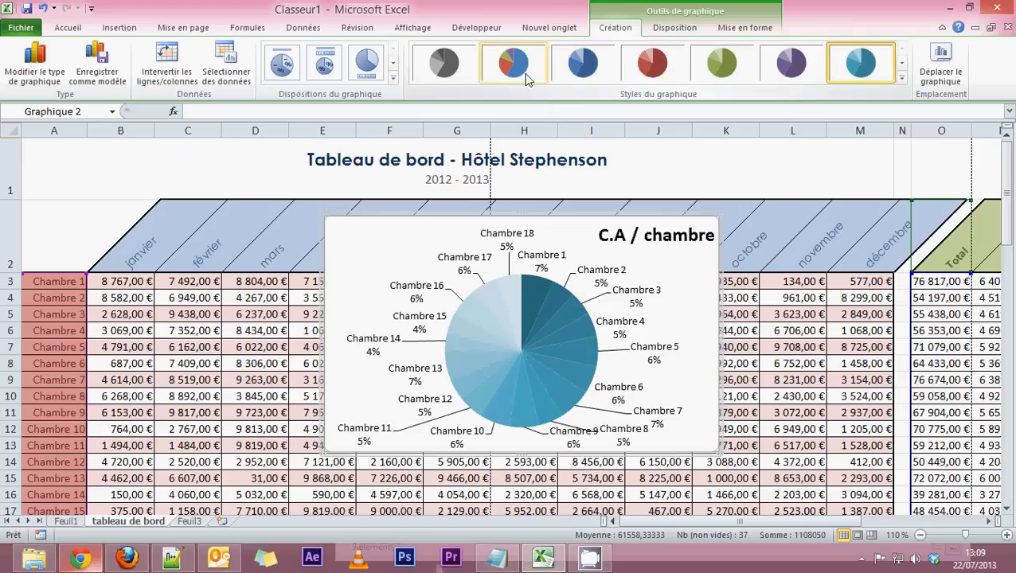
pyautogui.click(583, 67)
pyautogui.click(644, 69)
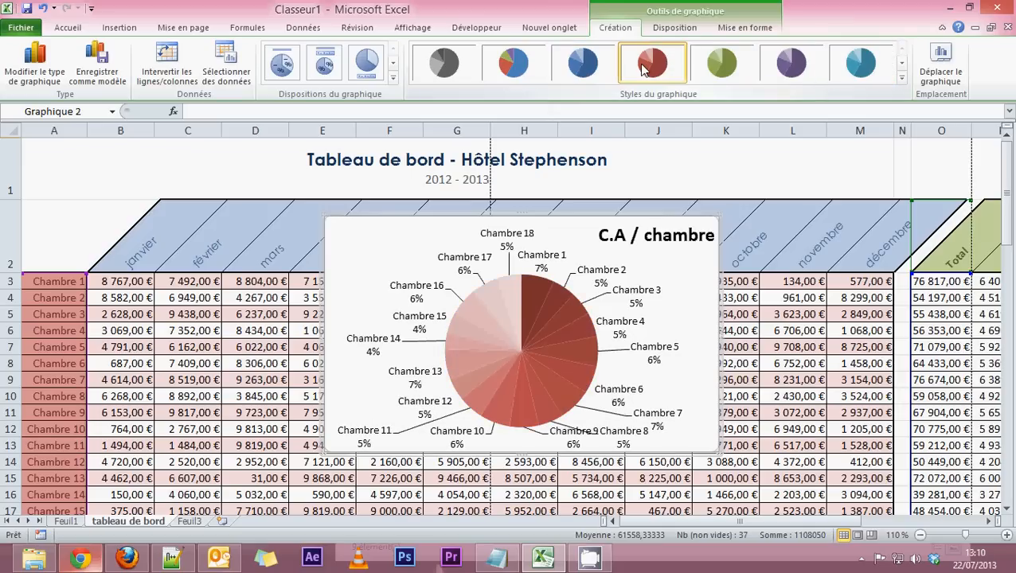
pyautogui.scroll(-2, 766, 293)
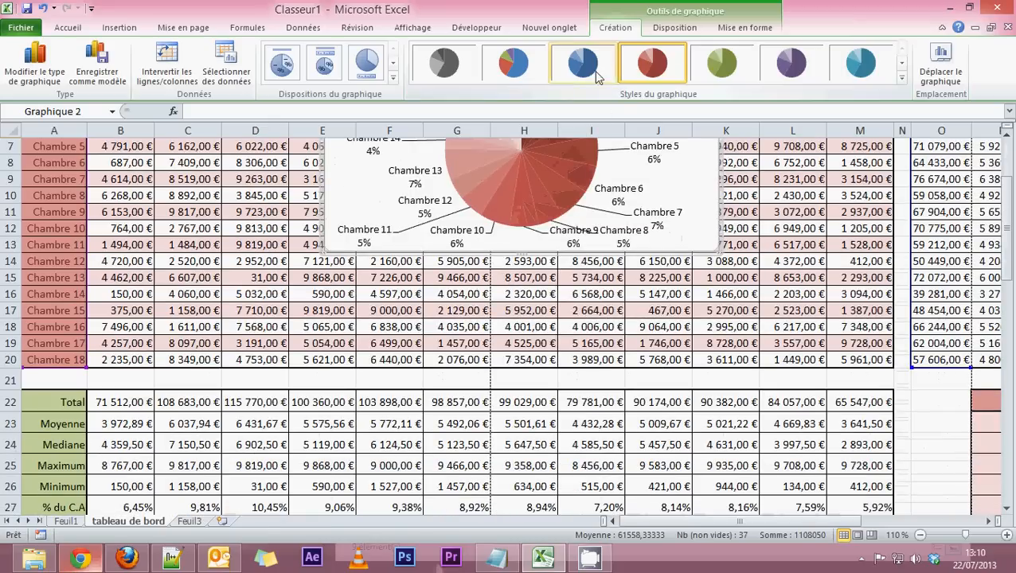
pyautogui.hotkey('ctrl', 'z')
# Step: Move the pie chart below the Récapitulatif table, directly beside the column chart and level with its upper edge
pyautogui.moveTo(704, 253); pyautogui.dragTo(849, 430)
pyautogui.scroll(-6, 849, 374)
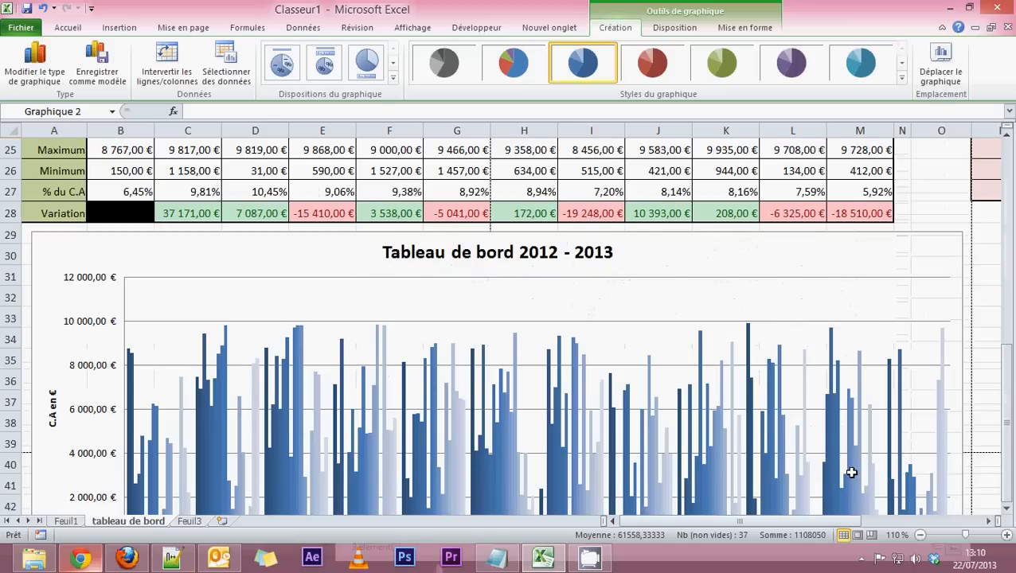
pyautogui.click(920, 535)
pyautogui.click(920, 535)
pyautogui.click(920, 535)
pyautogui.click(920, 535)
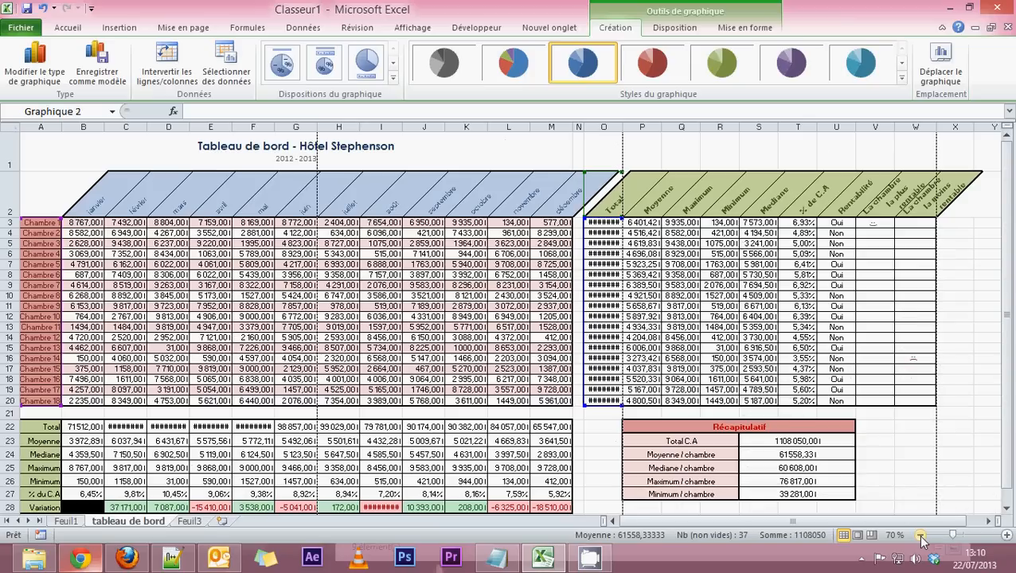
pyautogui.scroll(-6, 560, 289)
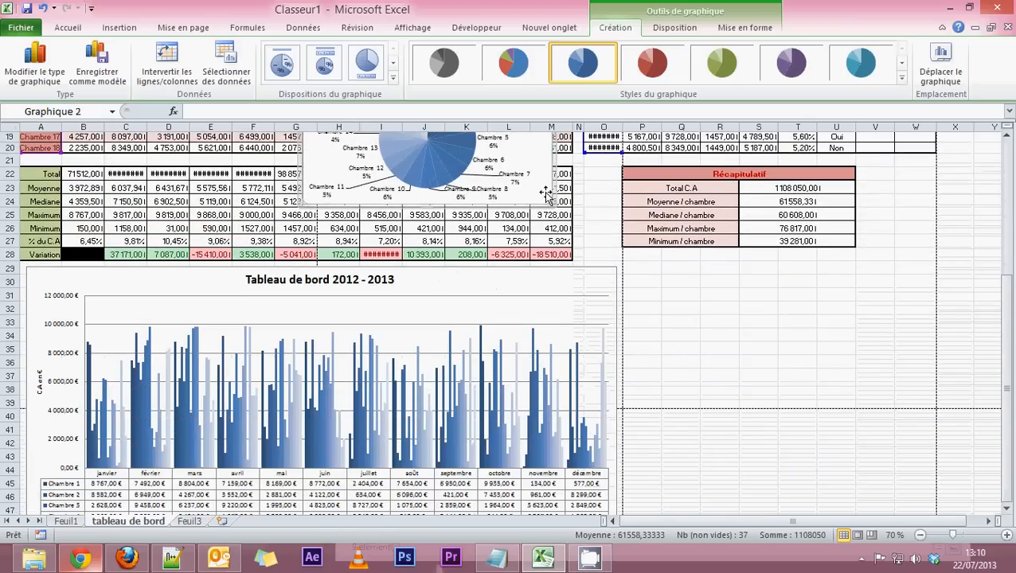
pyautogui.moveTo(546, 195); pyautogui.dragTo(841, 393)
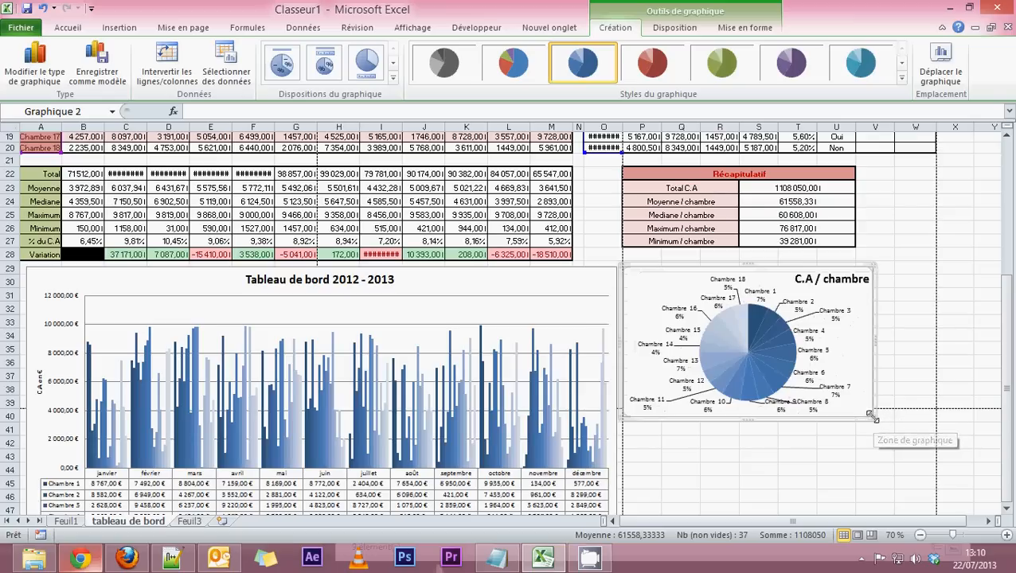
# Step: Enlarge the pie chart to span columns P to W and reapply the layout with room and percentage labels
pyautogui.moveTo(869, 416); pyautogui.dragTo(931, 296)
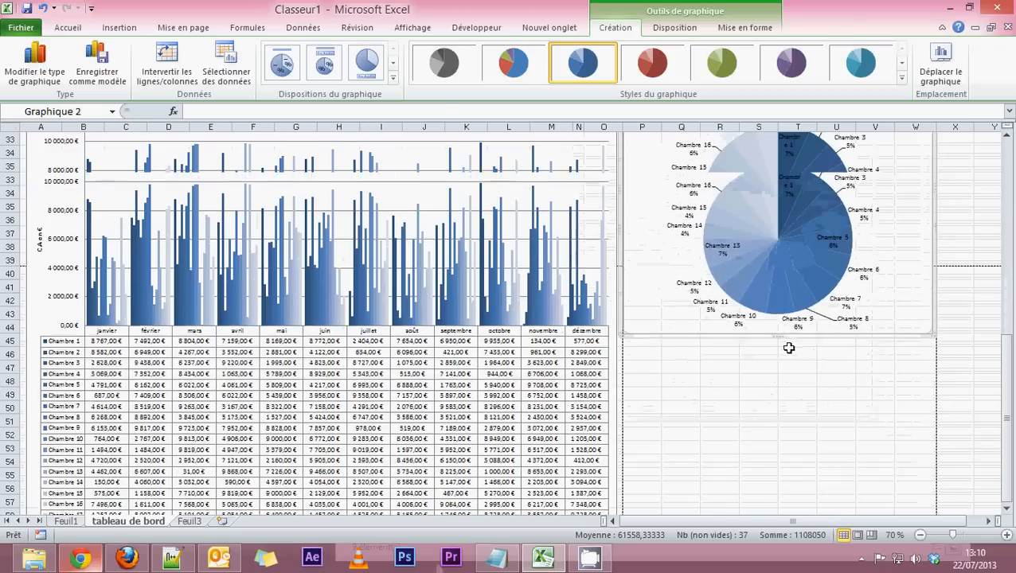
pyautogui.scroll(5, 796, 342)
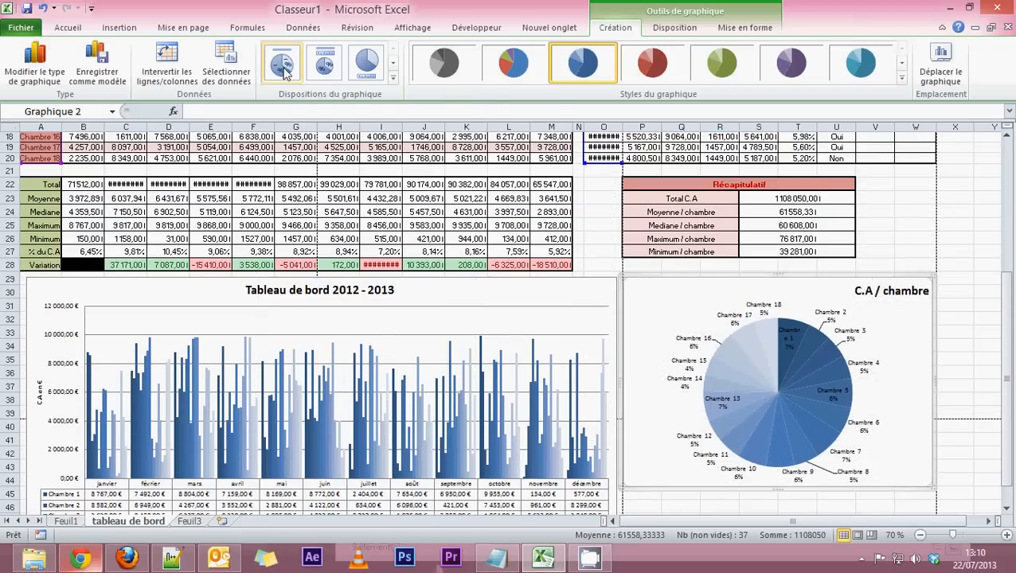
pyautogui.click(284, 66)
pyautogui.scroll(-1, 958, 330)
pyautogui.click(958, 335)
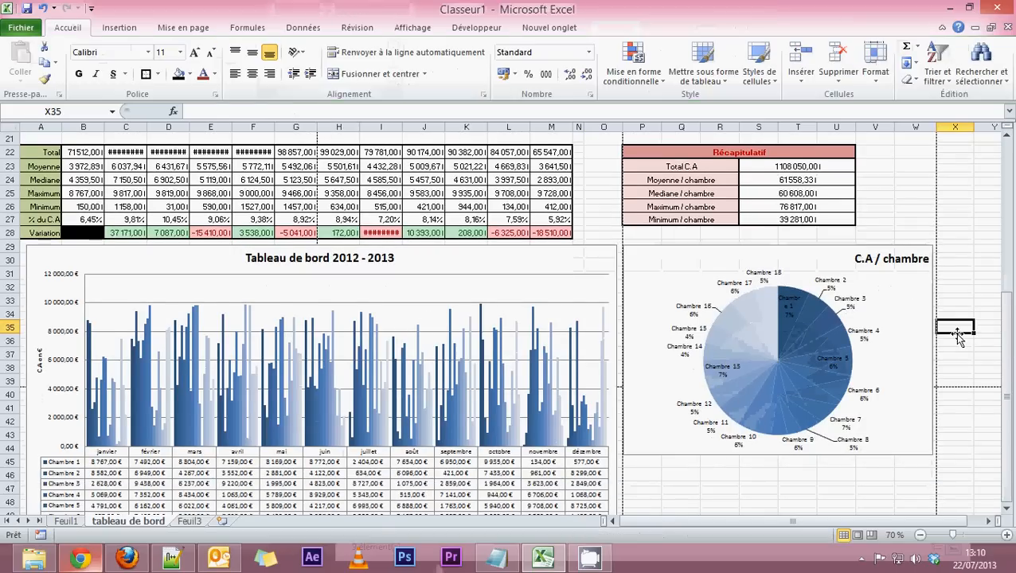
pyautogui.click(959, 410)
pyautogui.scroll(5, 738, 363)
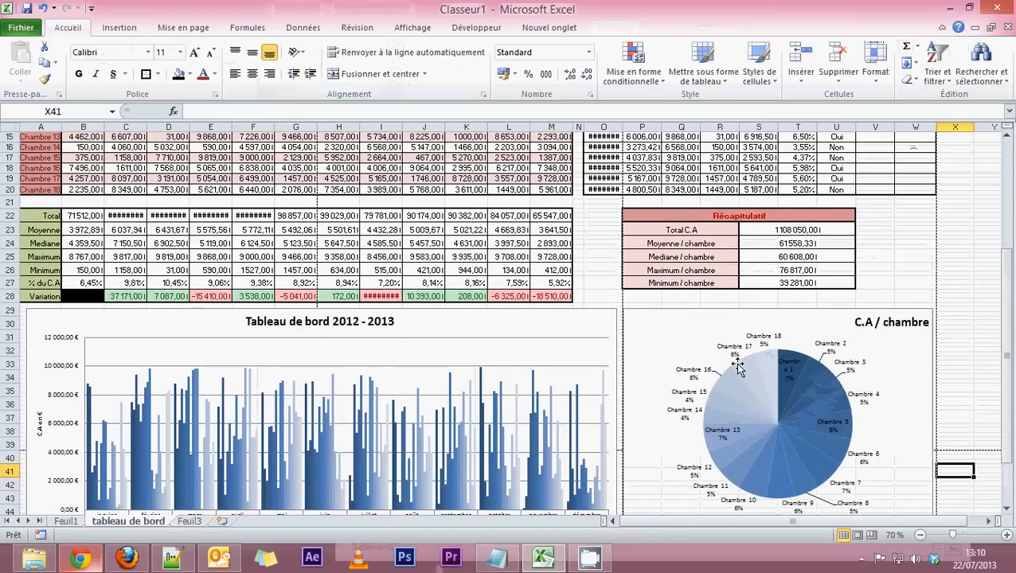
pyautogui.scroll(2, 738, 364)
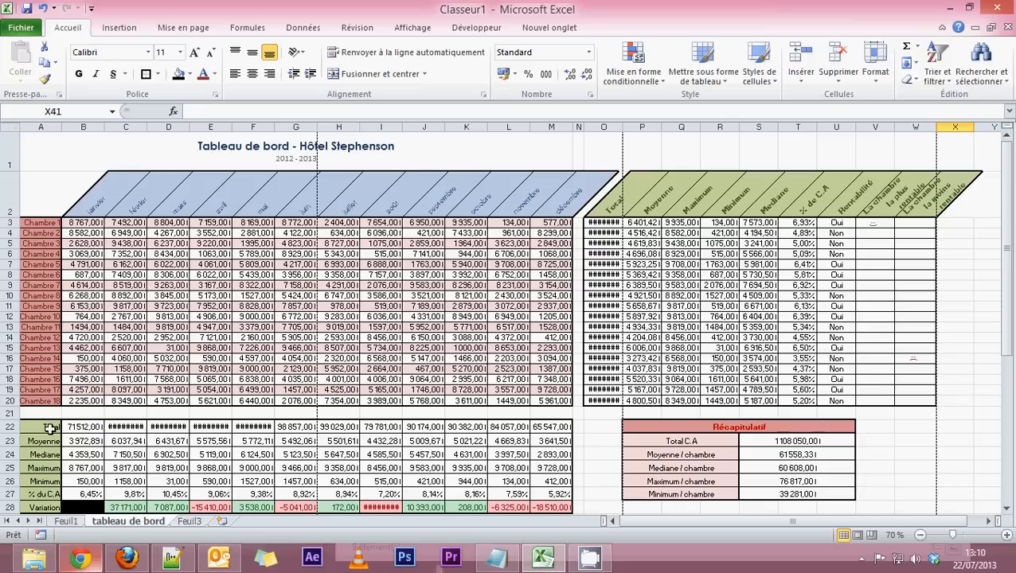
pyautogui.moveTo(35, 424); pyautogui.dragTo(545, 423)
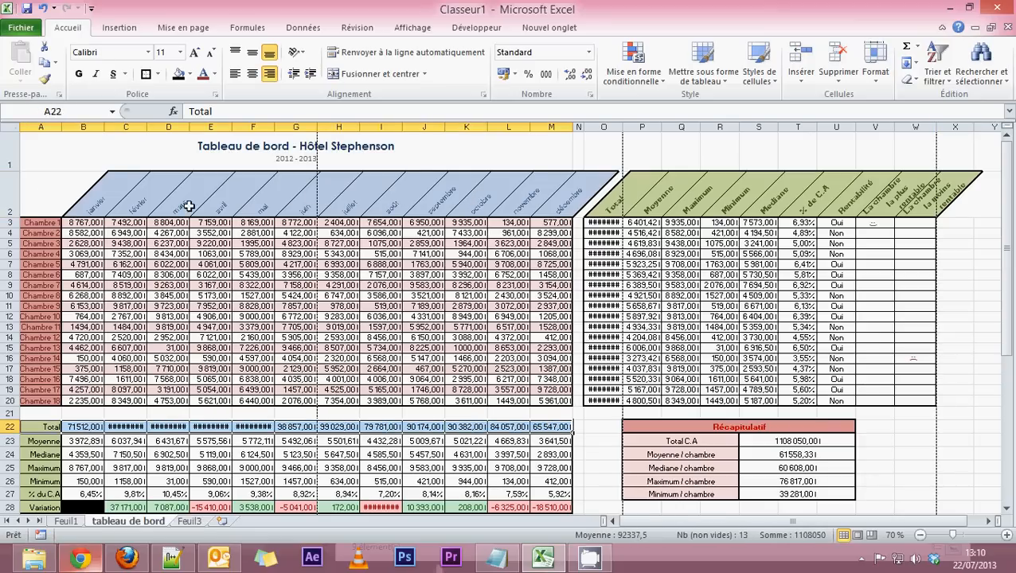
pyautogui.moveTo(80, 427); pyautogui.dragTo(550, 427)
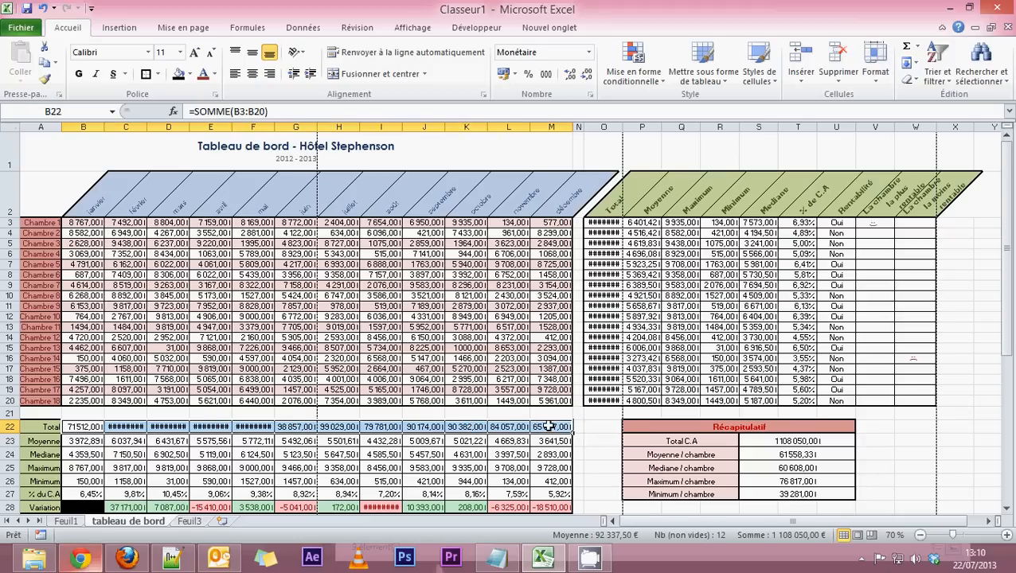
pyautogui.click(44, 427)
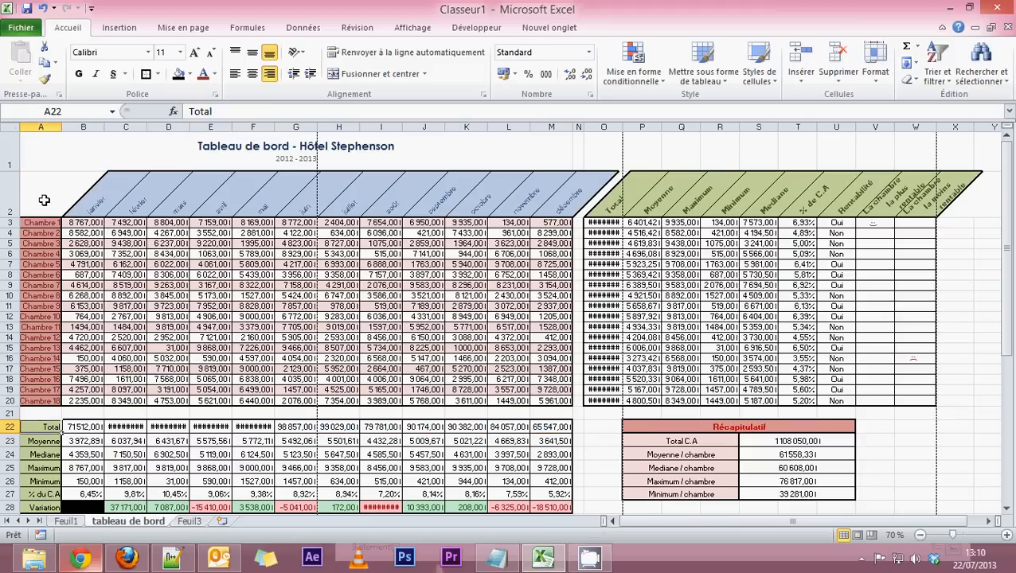
pyautogui.moveTo(89, 203); pyautogui.dragTo(563, 199)
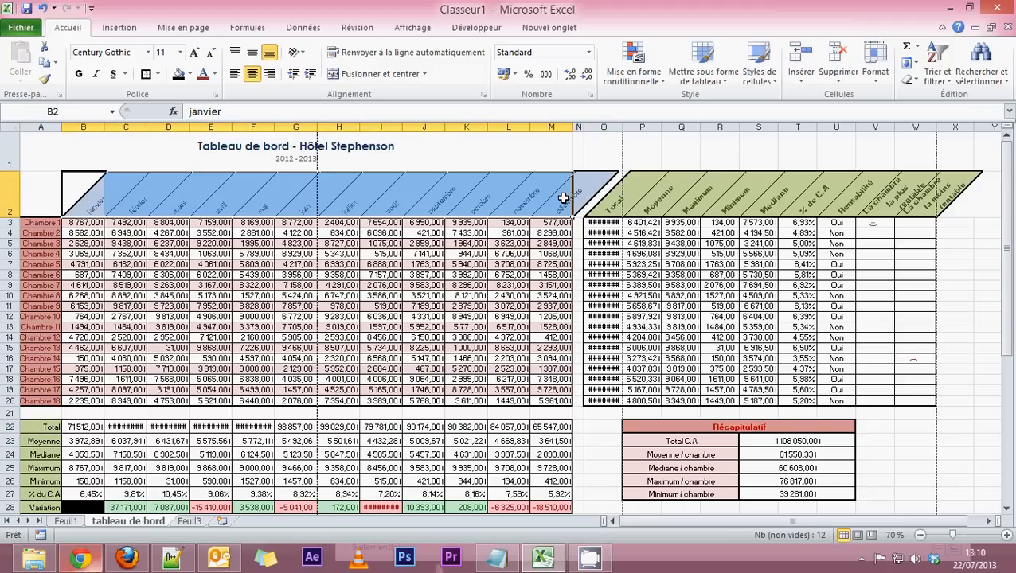
# Step: Insert a basic 2D line chart from the month header row A2:M2 and the Total row A22:M22
pyautogui.click(53, 196)
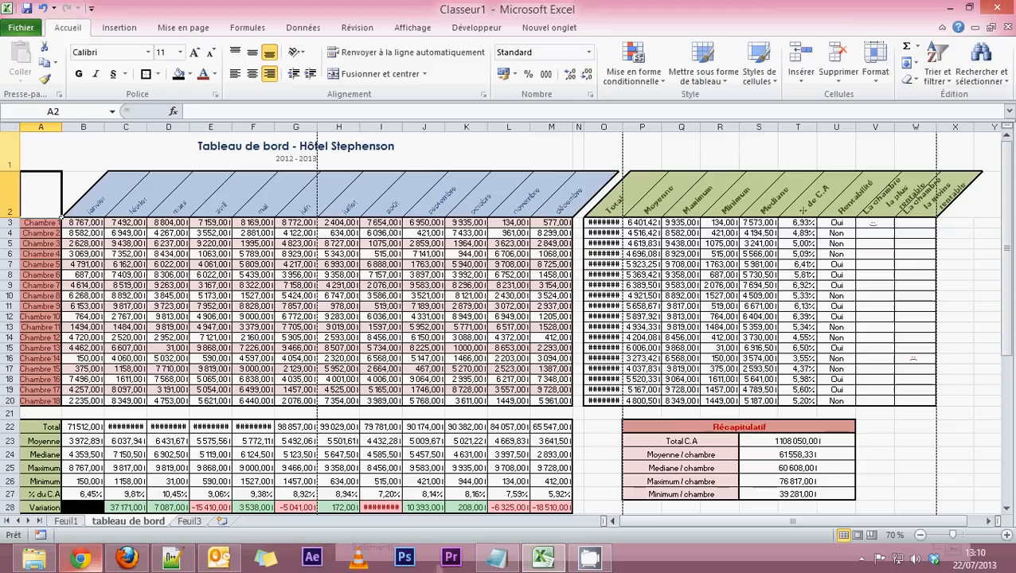
pyautogui.keyDown('shift'); pyautogui.click(565, 200); pyautogui.keyUp('shift')
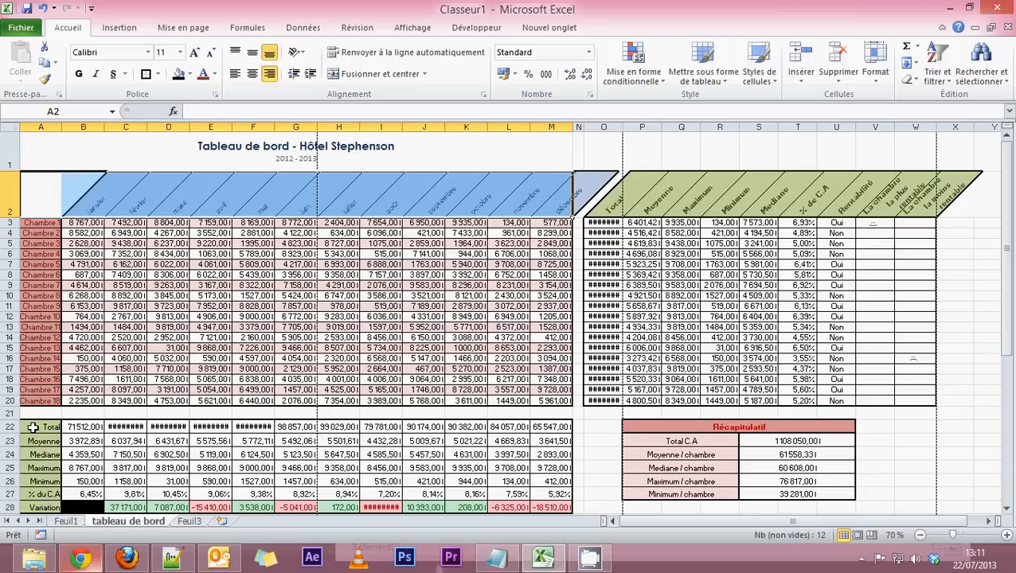
pyautogui.moveTo(33, 427); pyautogui.dragTo(555, 429)
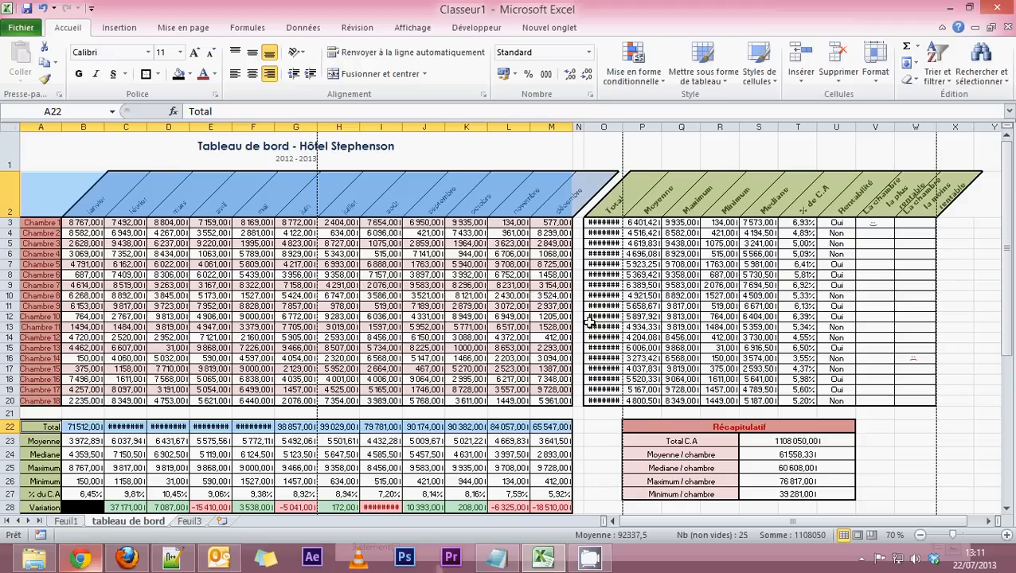
pyautogui.click(116, 28)
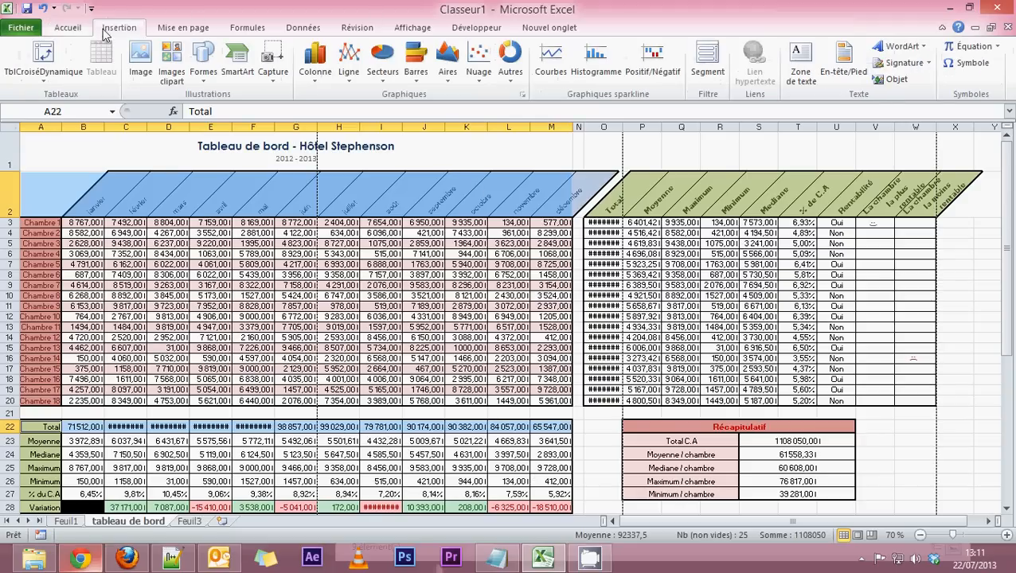
pyautogui.click(346, 73)
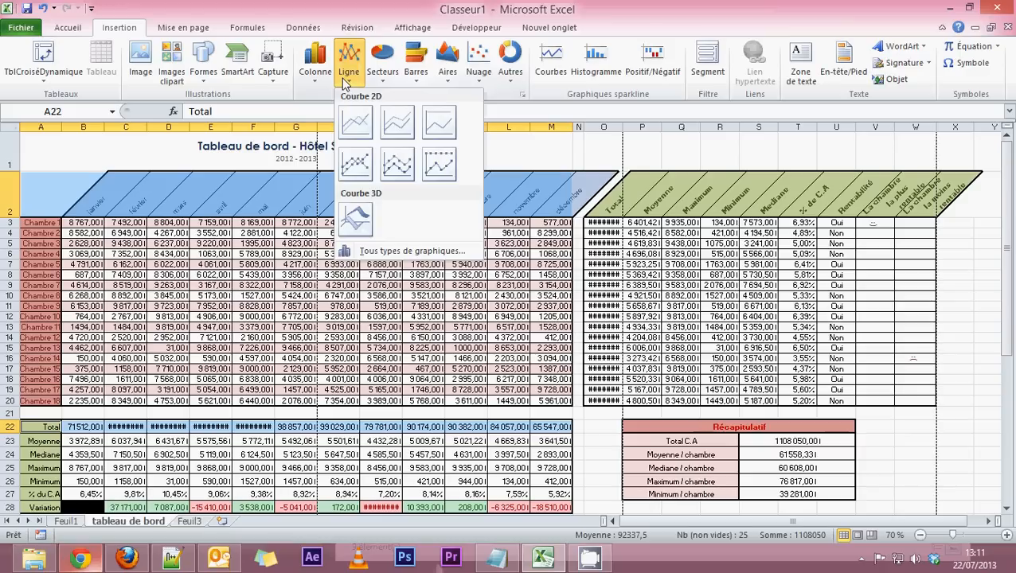
pyautogui.click(355, 121)
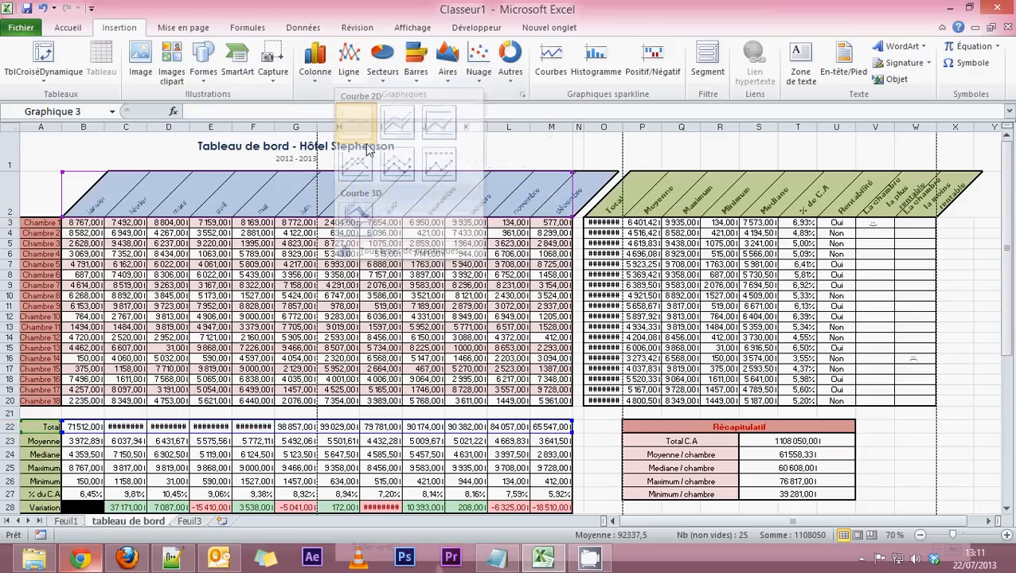
# Step: Place the line chart directly below the column chart's data table and widen it to the column chart's full width
pyautogui.scroll(-4, 429, 356)
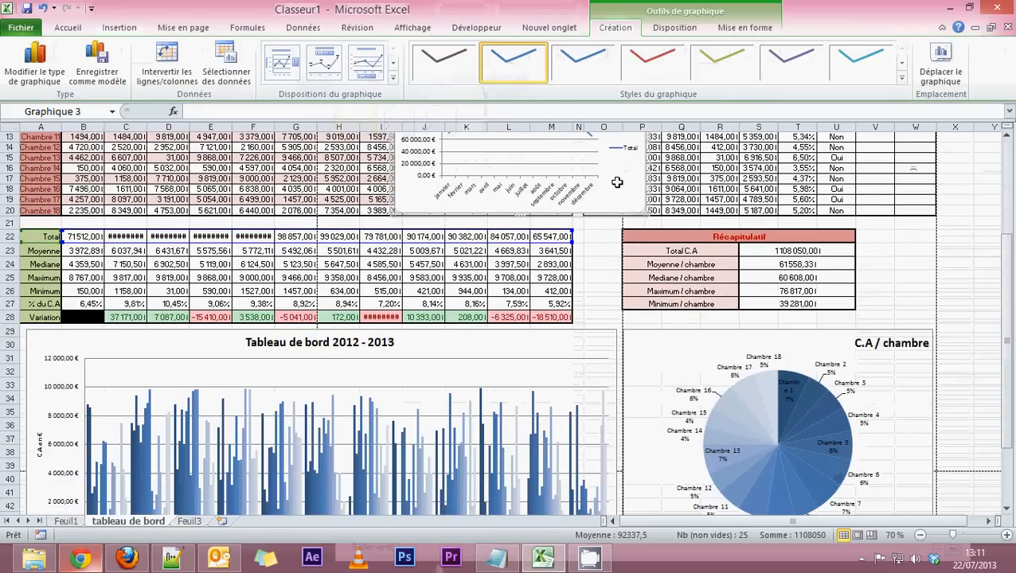
pyautogui.moveTo(616, 183); pyautogui.dragTo(607, 454)
pyautogui.scroll(-9, 607, 452)
pyautogui.scroll(2, 605, 426)
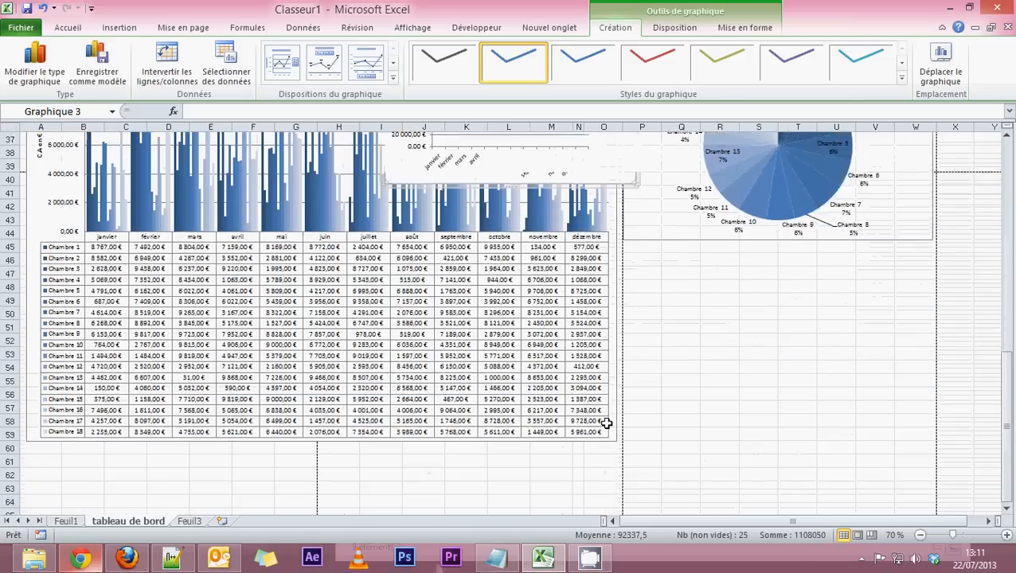
pyautogui.scroll(-3, 422, 385)
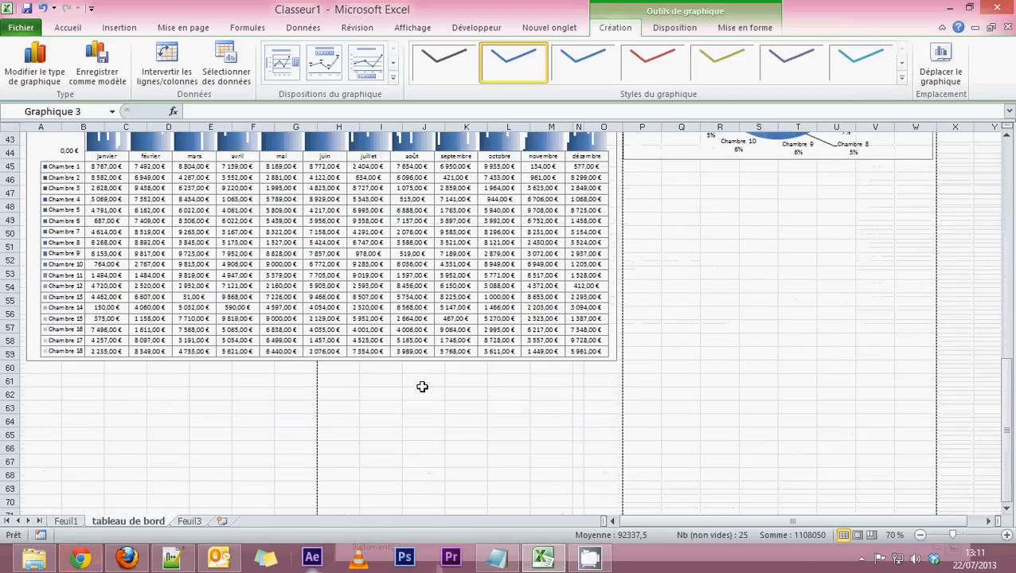
pyautogui.scroll(3, 422, 390)
pyautogui.moveTo(599, 196); pyautogui.dragTo(412, 430)
pyautogui.scroll(-1, 348, 432)
pyautogui.scroll(-3, 348, 437)
pyautogui.moveTo(410, 275); pyautogui.dragTo(249, 451)
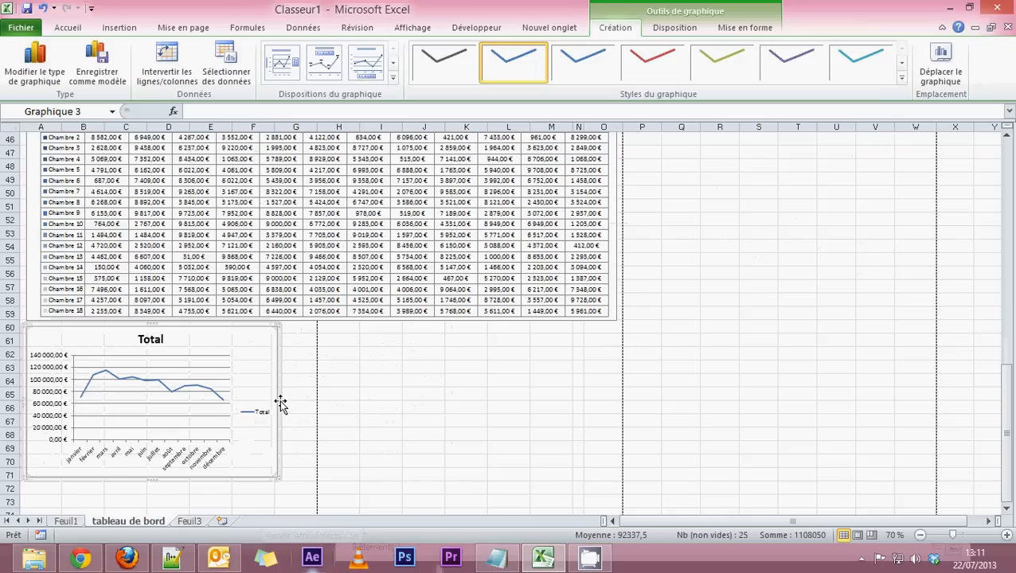
pyautogui.moveTo(280, 397); pyautogui.dragTo(614, 389)
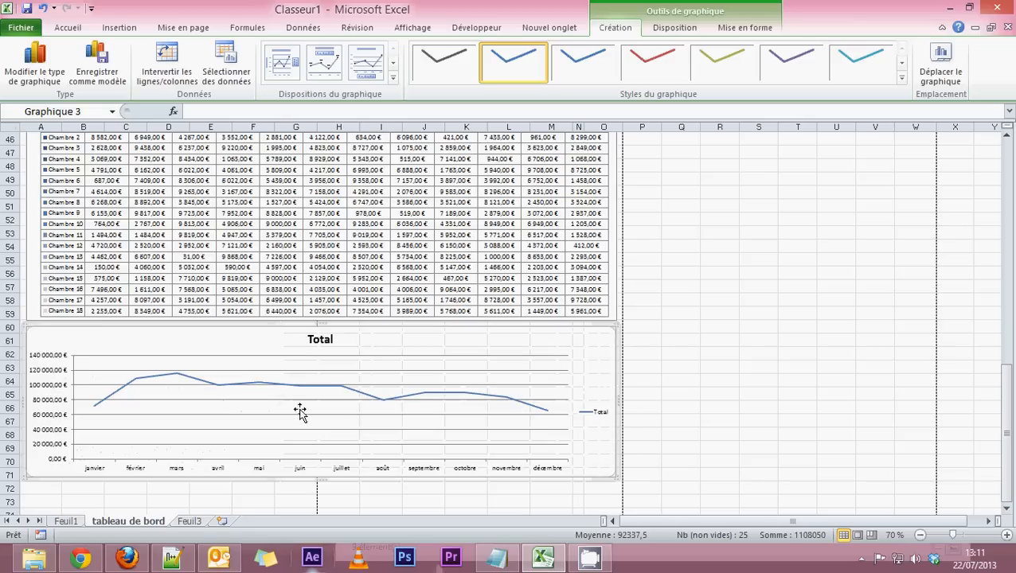
# Step: Rename the line chart's title to "Evolution du C.A / mois"
pyautogui.doubleClick(318, 342)
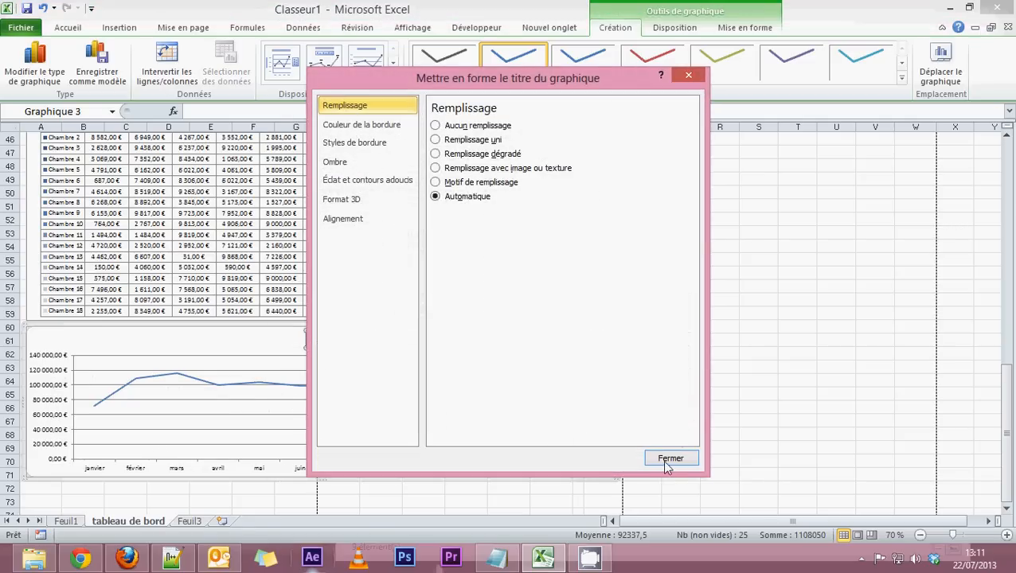
pyautogui.click(668, 461)
pyautogui.doubleClick(321, 339)
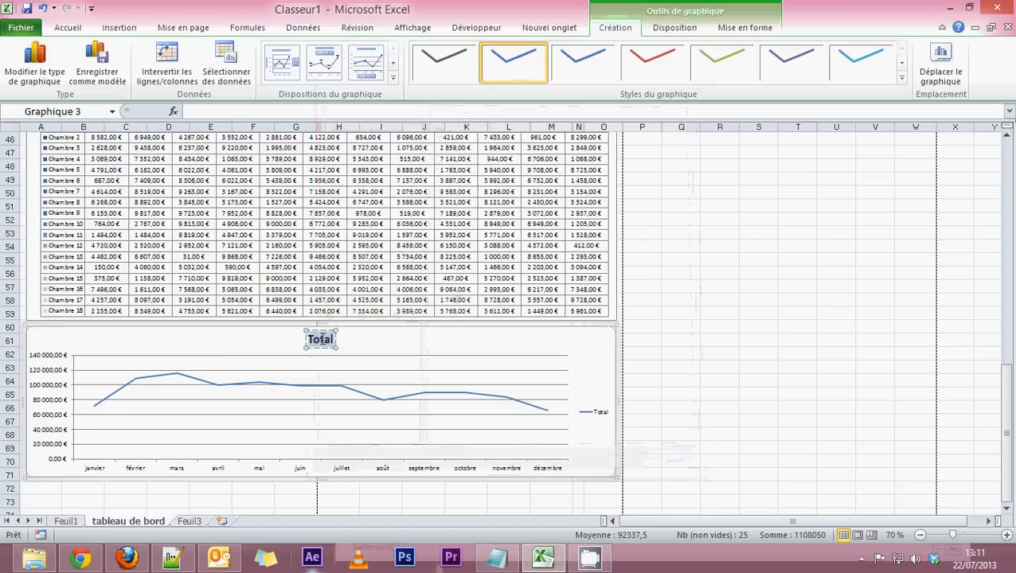
pyautogui.write('Evolution')
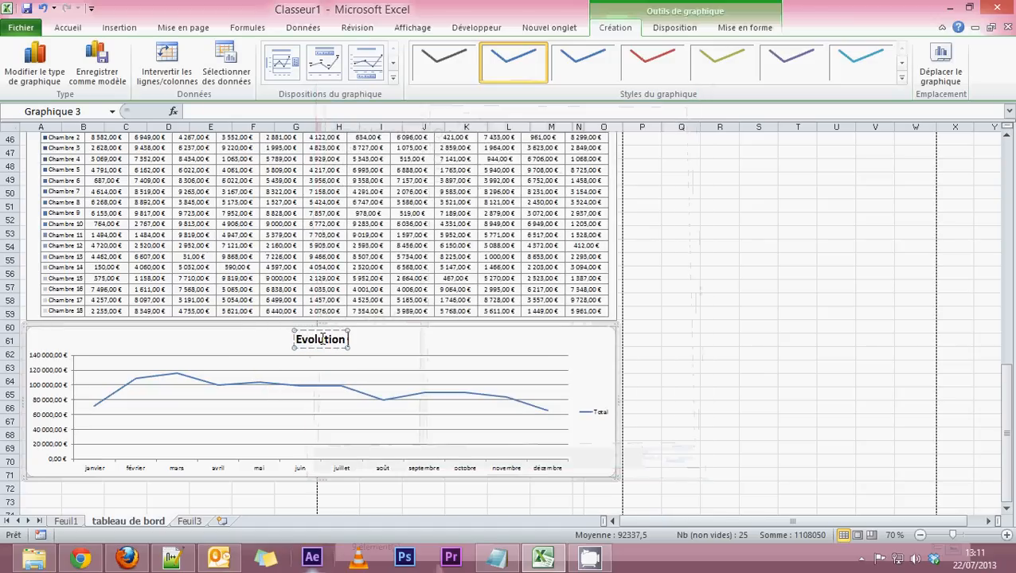
pyautogui.write(' du C.A')
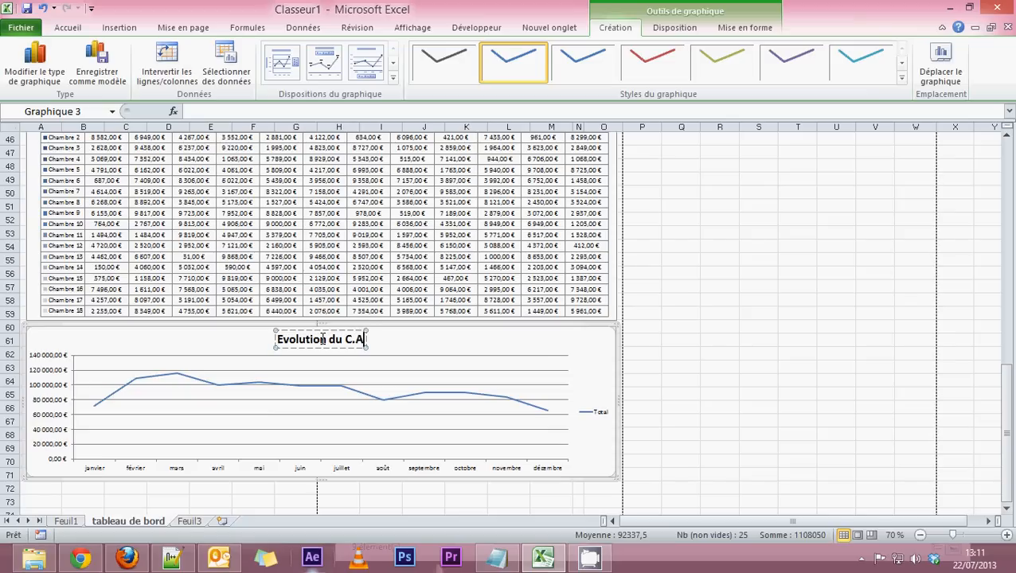
pyautogui.write(' / mois')
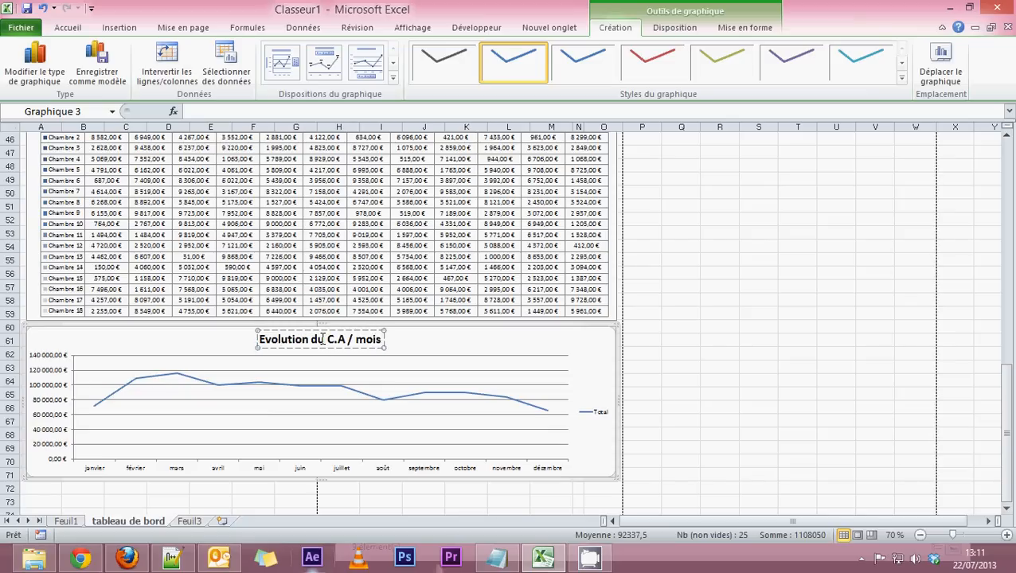
pyautogui.click(288, 407)
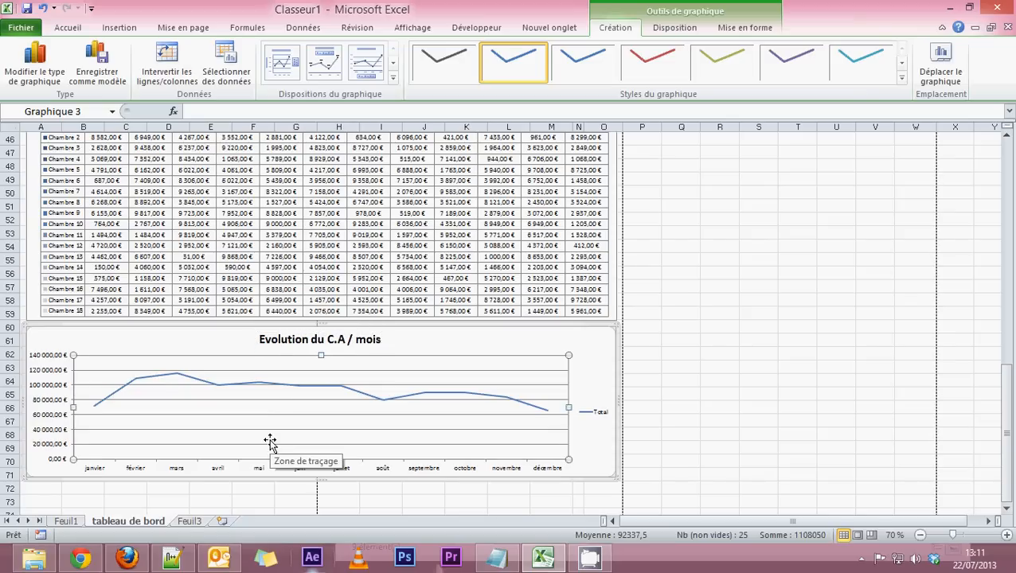
pyautogui.click(1007, 536)
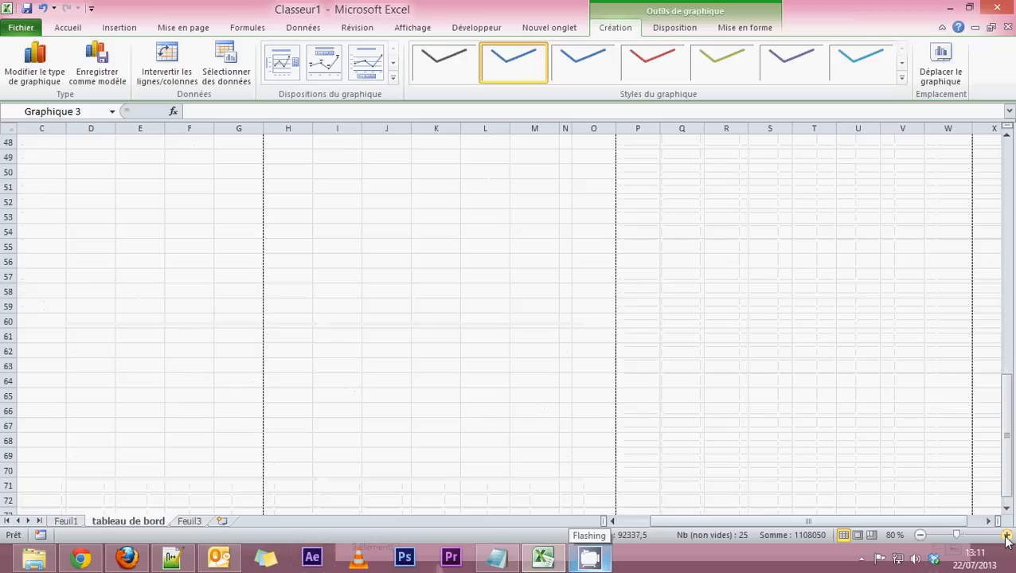
pyautogui.click(1006, 535)
pyautogui.click(1006, 536)
pyautogui.click(841, 502)
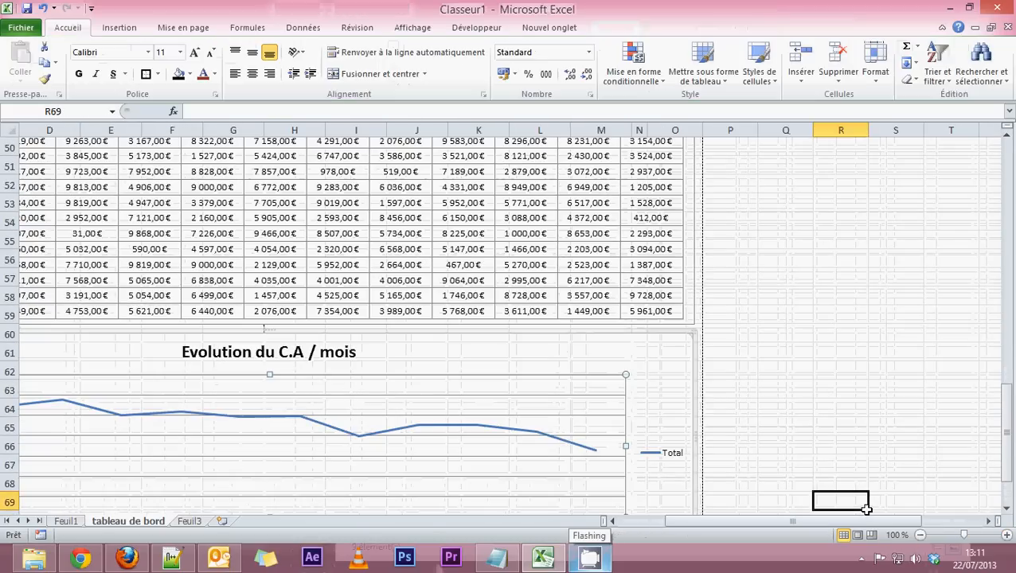
pyautogui.scroll(-2, 581, 460)
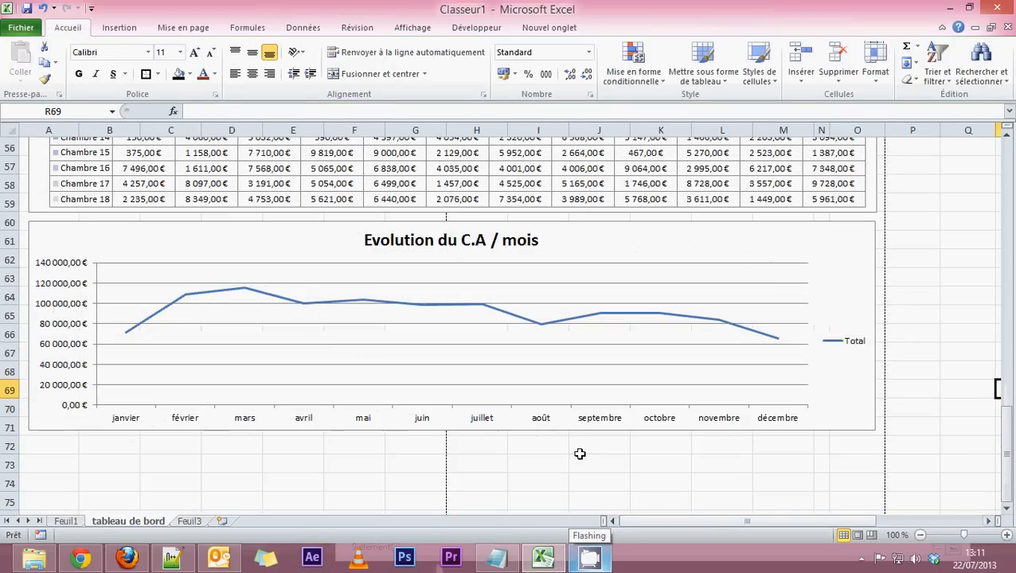
pyautogui.click(1007, 536)
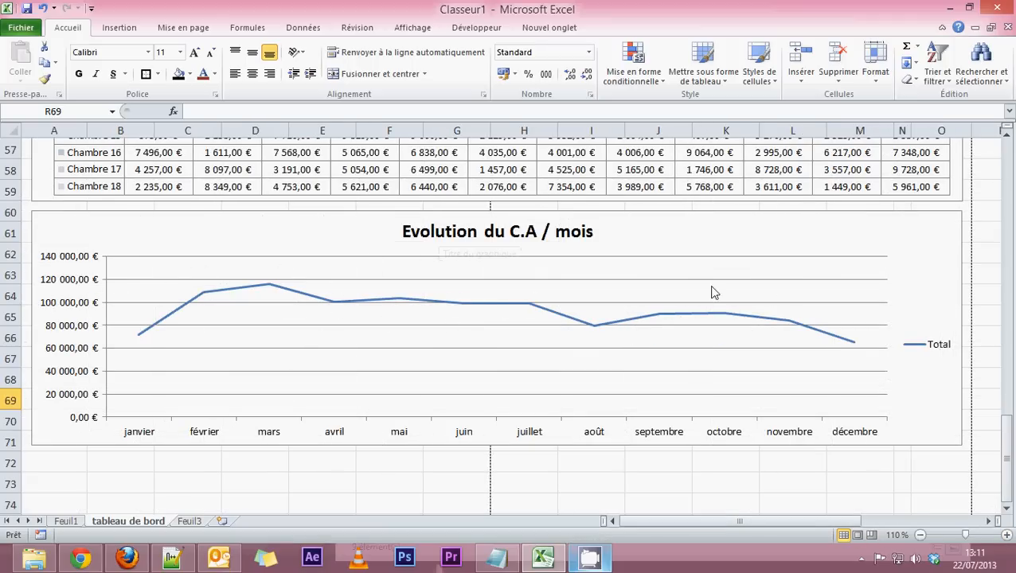
pyautogui.rightClick(415, 301)
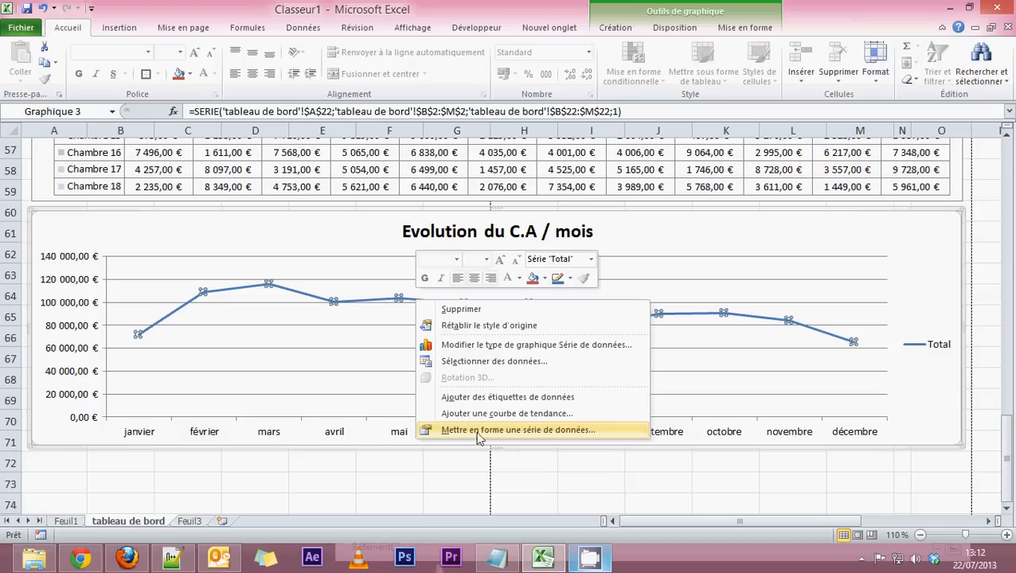
pyautogui.click(520, 430)
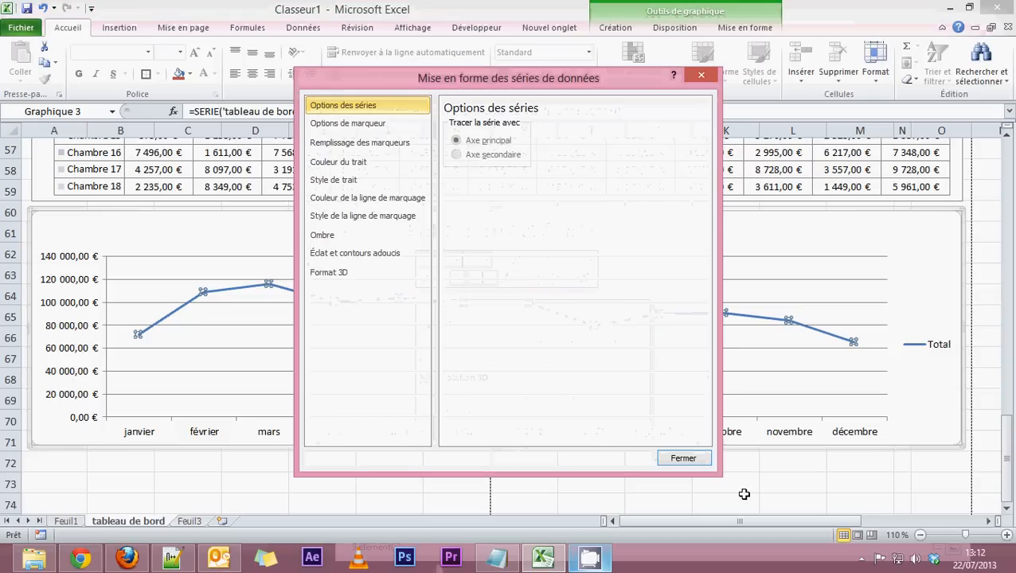
pyautogui.click(682, 458)
pyautogui.click(686, 483)
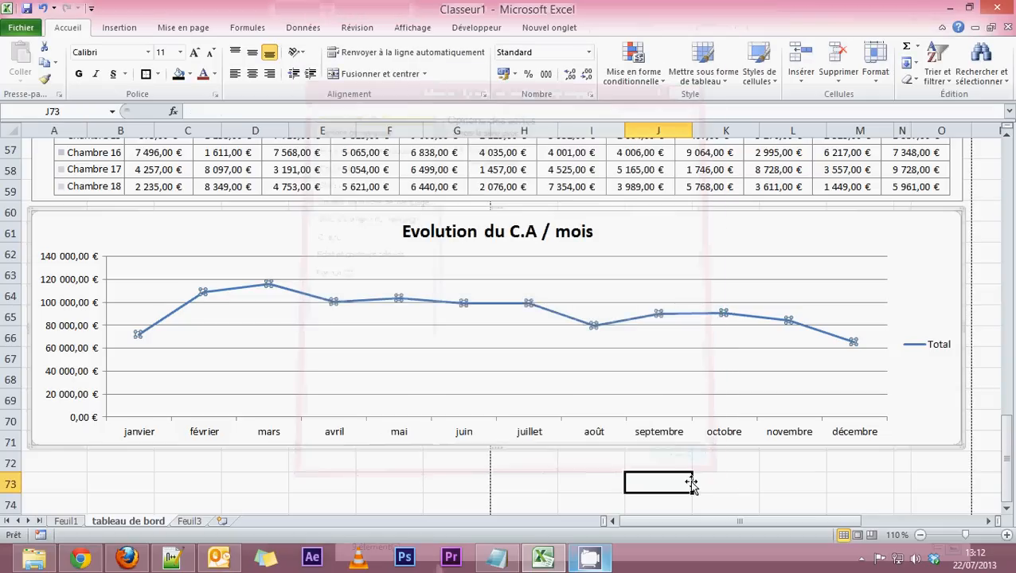
# Step: Enable smoothing in the line style of the line chart's Total series
pyautogui.doubleClick(619, 322)
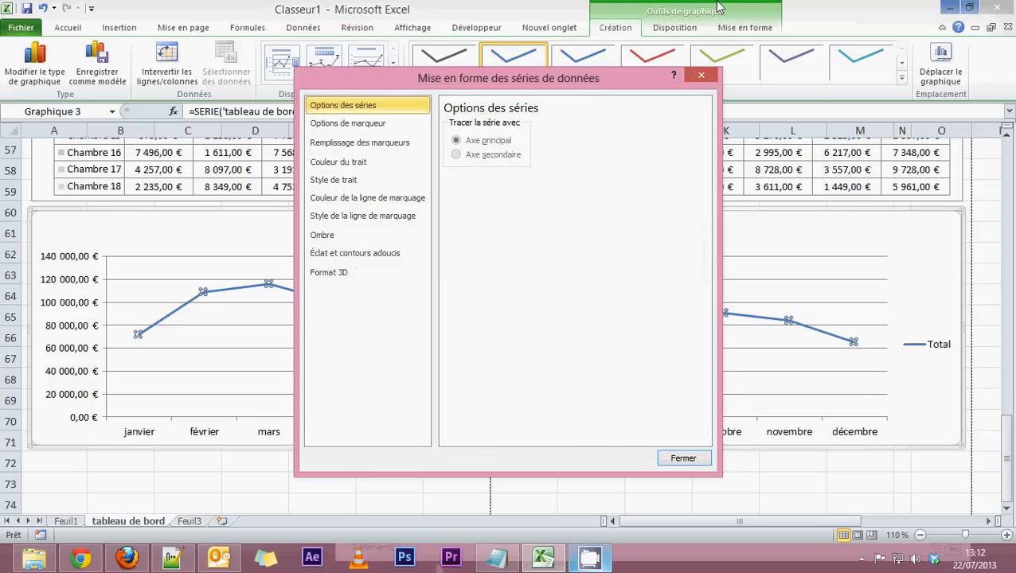
pyautogui.moveTo(395, 90); pyautogui.dragTo(430, 96)
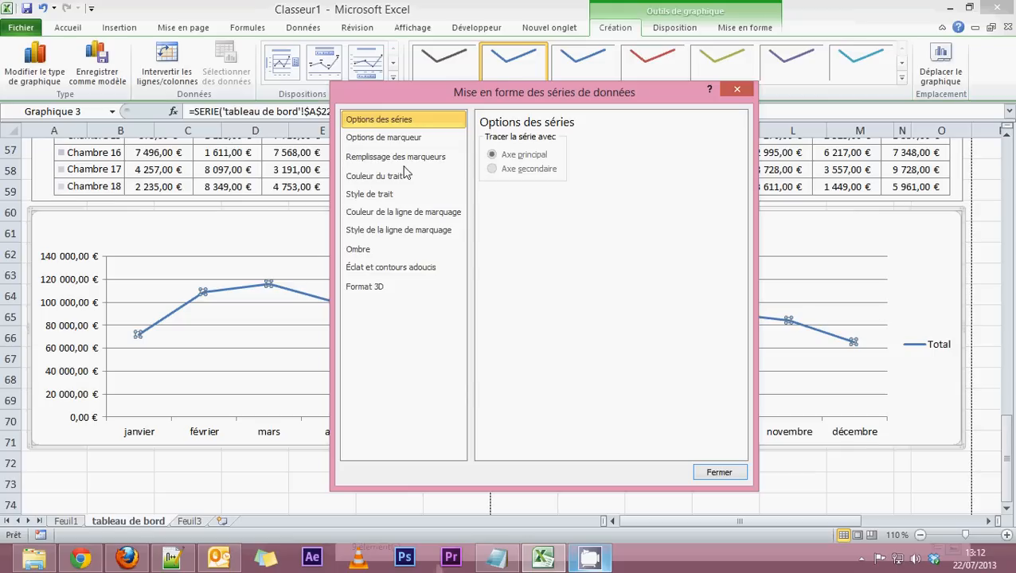
pyautogui.click(369, 195)
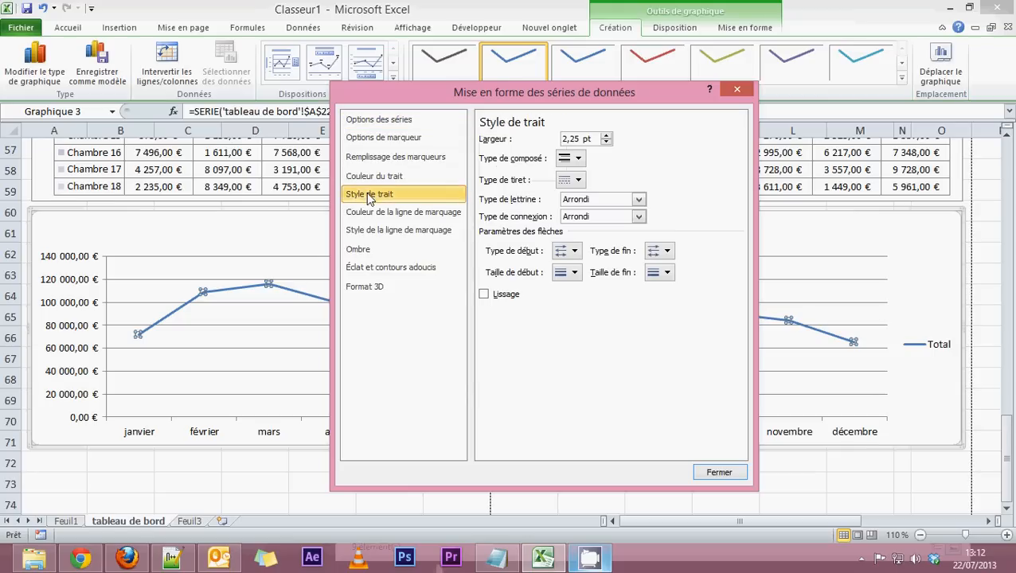
pyautogui.click(483, 295)
pyautogui.moveTo(619, 94); pyautogui.dragTo(766, 167)
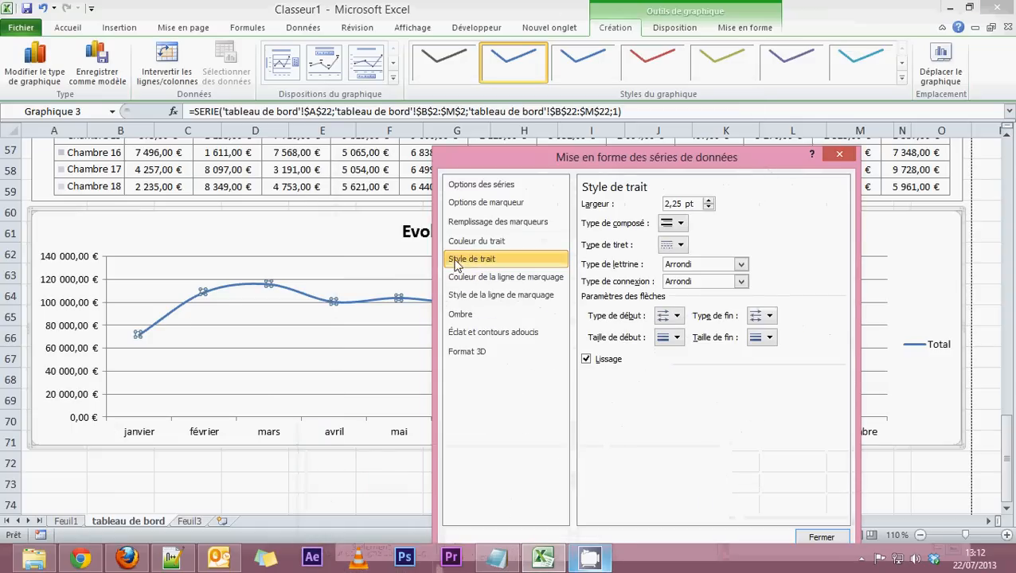
# Step: Switch the Total series to a gradient line and colour its 0 % gradient stop standard green
pyautogui.click(470, 240)
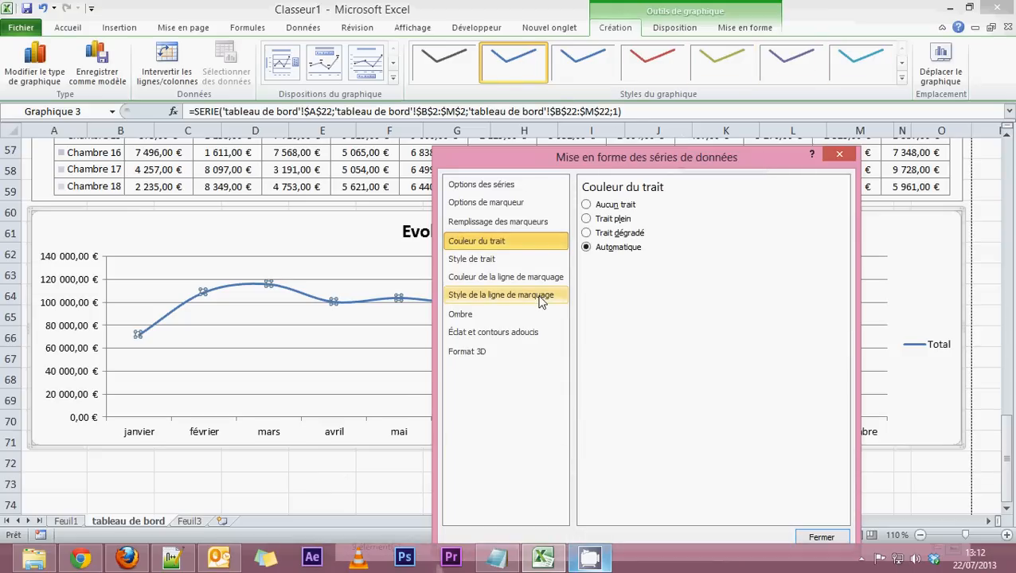
pyautogui.click(587, 233)
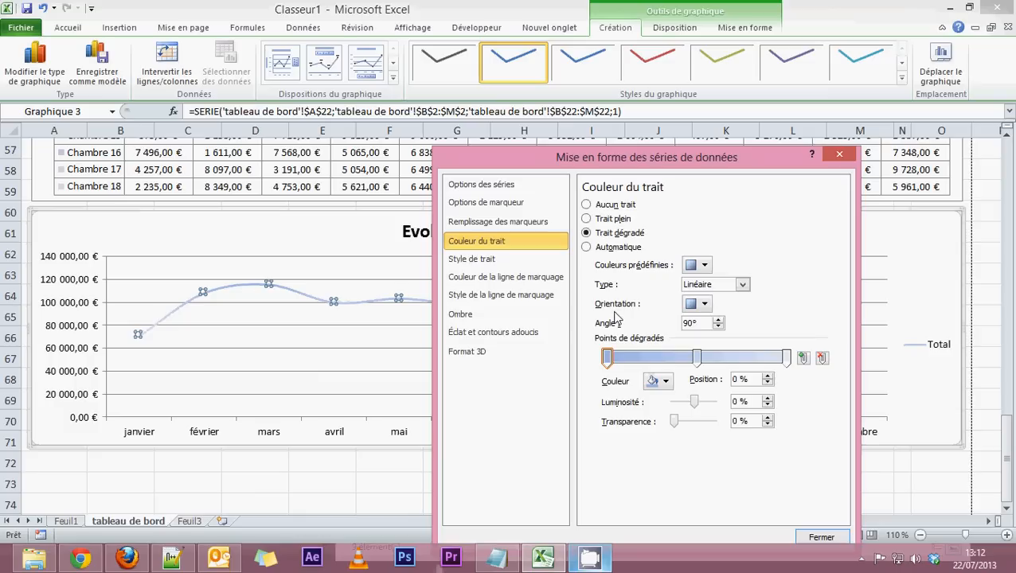
pyautogui.click(666, 381)
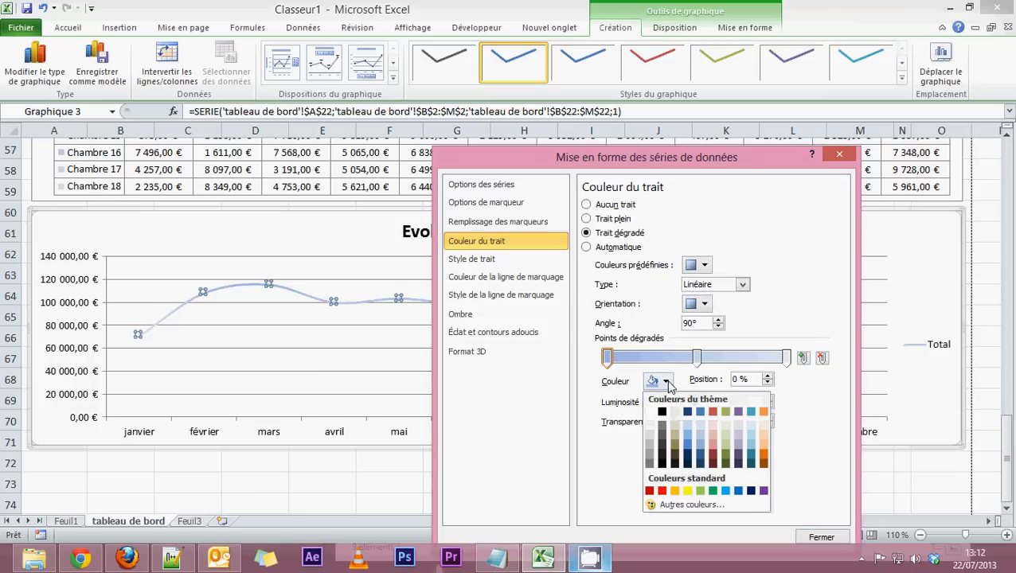
pyautogui.click(726, 413)
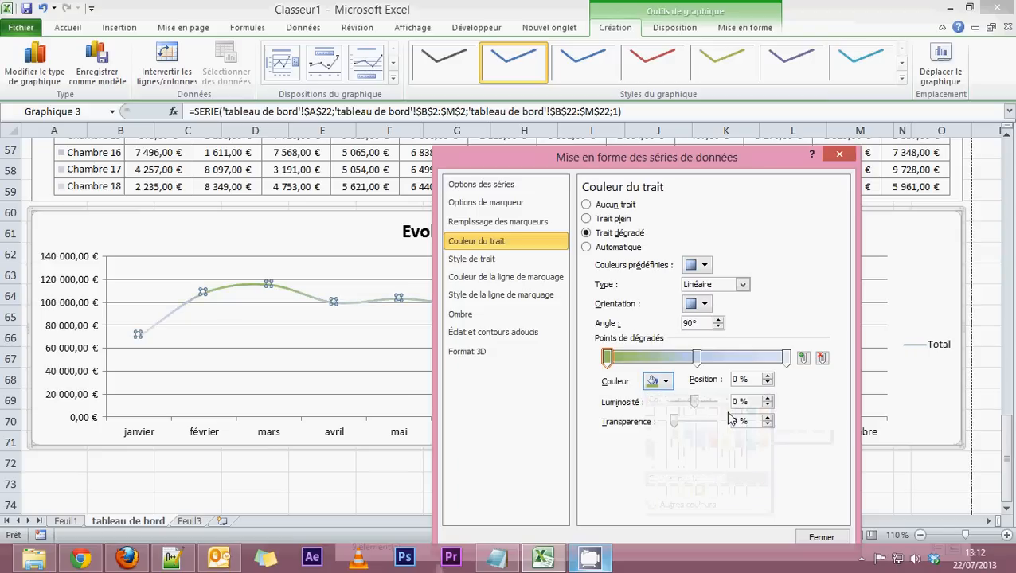
pyautogui.click(666, 382)
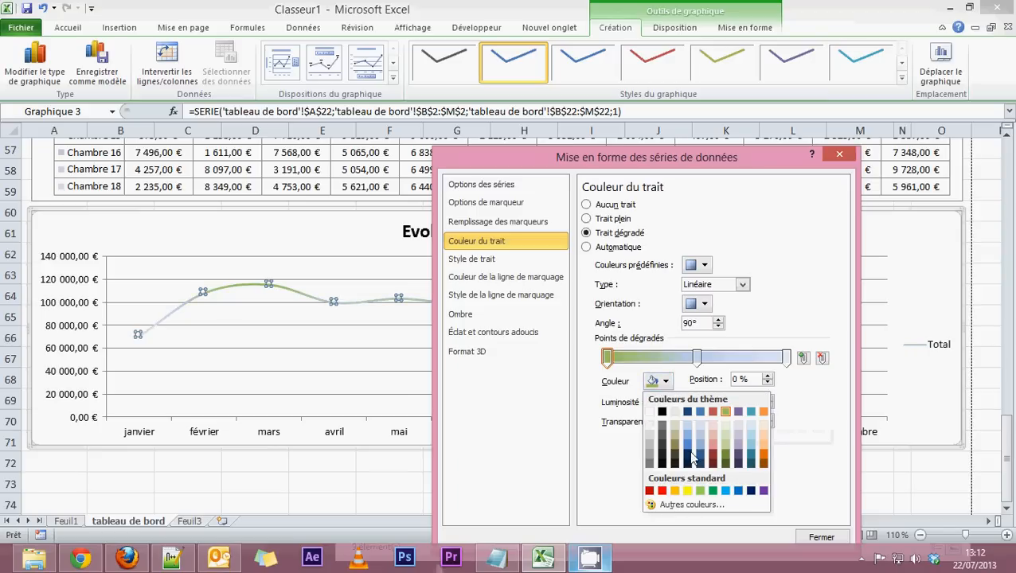
pyautogui.click(713, 491)
# Step: Colour the 100 % gradient stop of the Total line standard red and close the series formatting
pyautogui.click(786, 358)
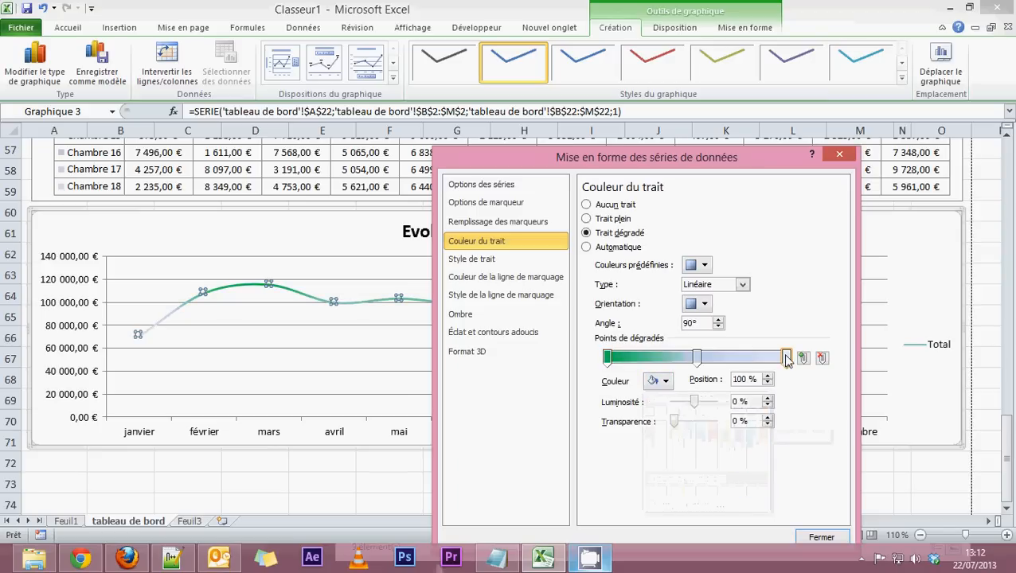
pyautogui.click(665, 382)
pyautogui.click(661, 491)
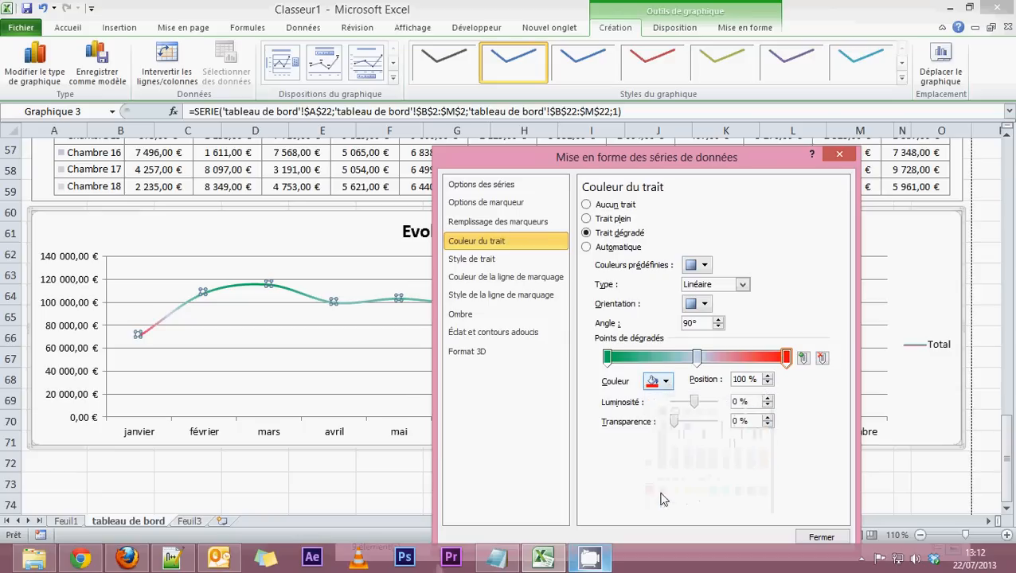
pyautogui.click(608, 358)
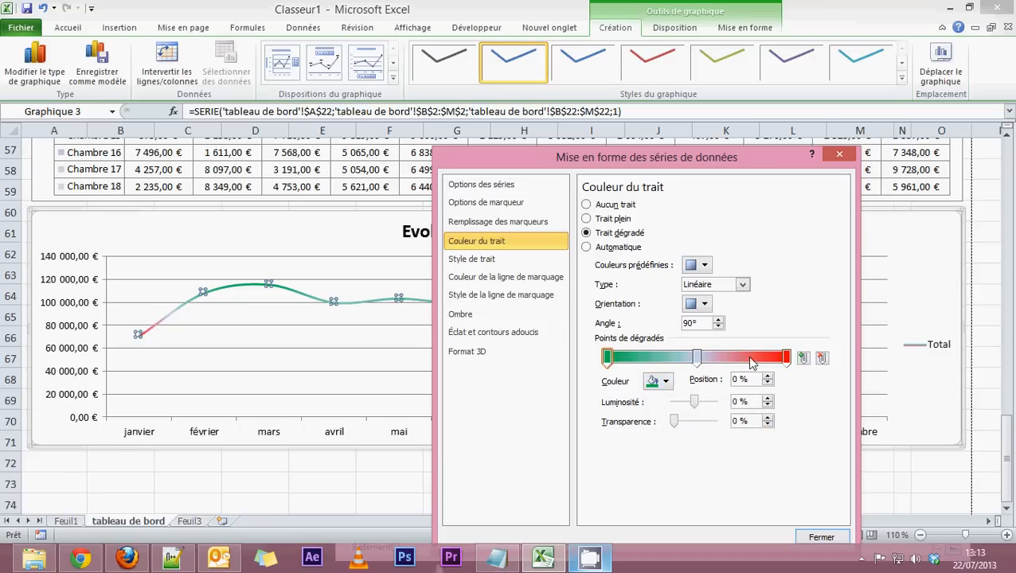
pyautogui.click(786, 358)
pyautogui.click(666, 381)
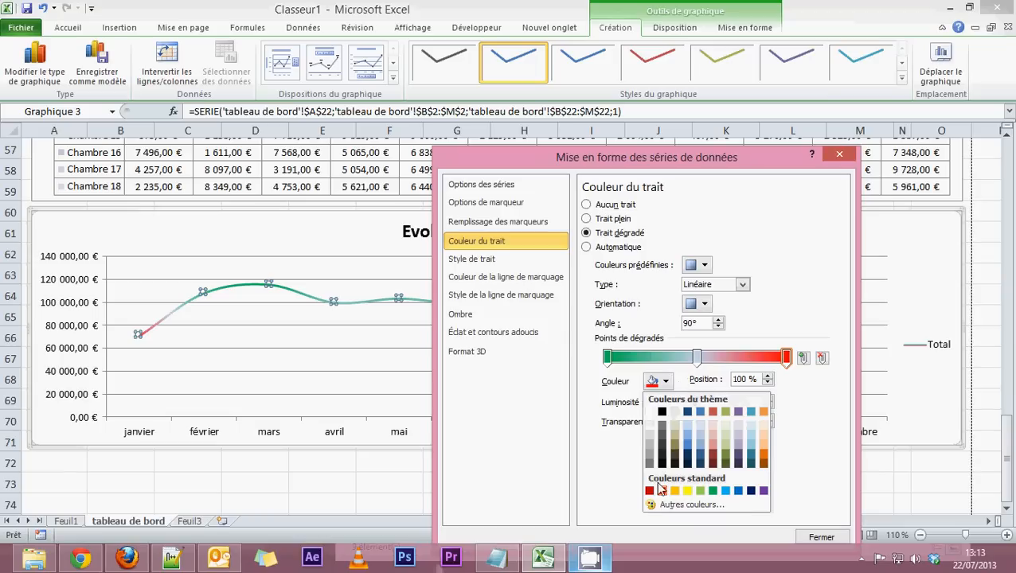
pyautogui.click(796, 485)
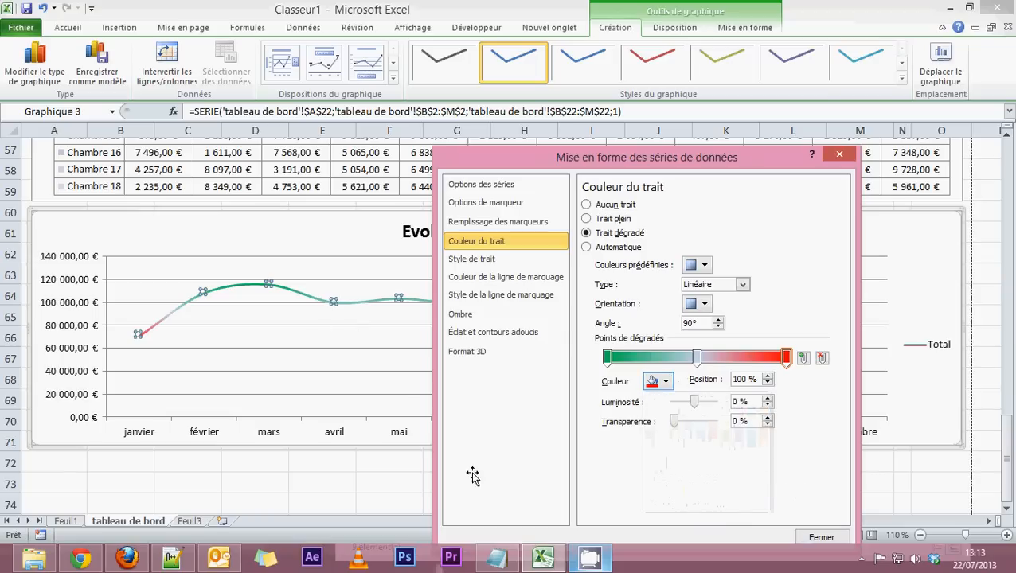
pyautogui.moveTo(653, 157); pyautogui.dragTo(456, 380)
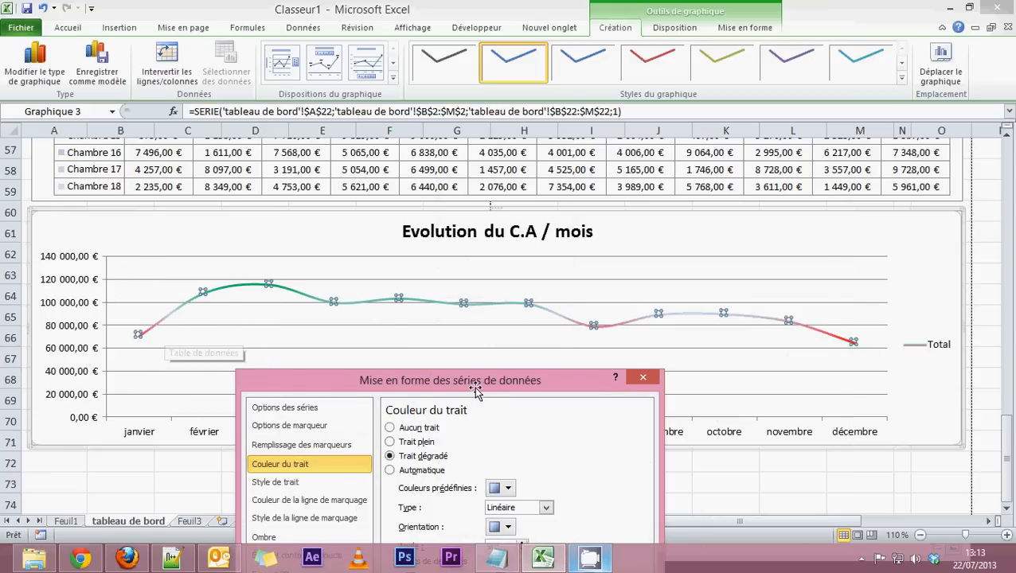
pyautogui.moveTo(478, 389); pyautogui.dragTo(617, 131)
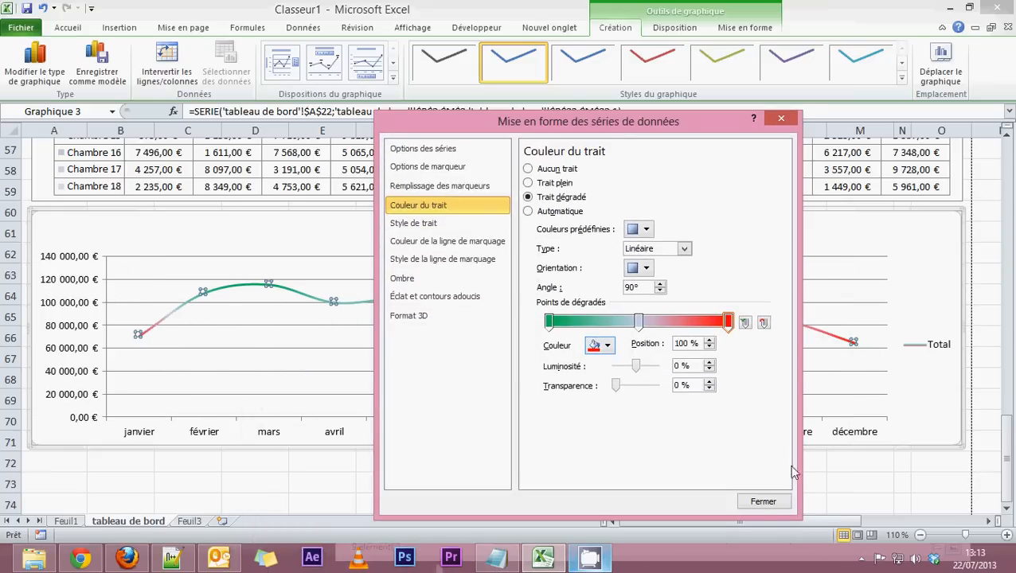
pyautogui.click(763, 501)
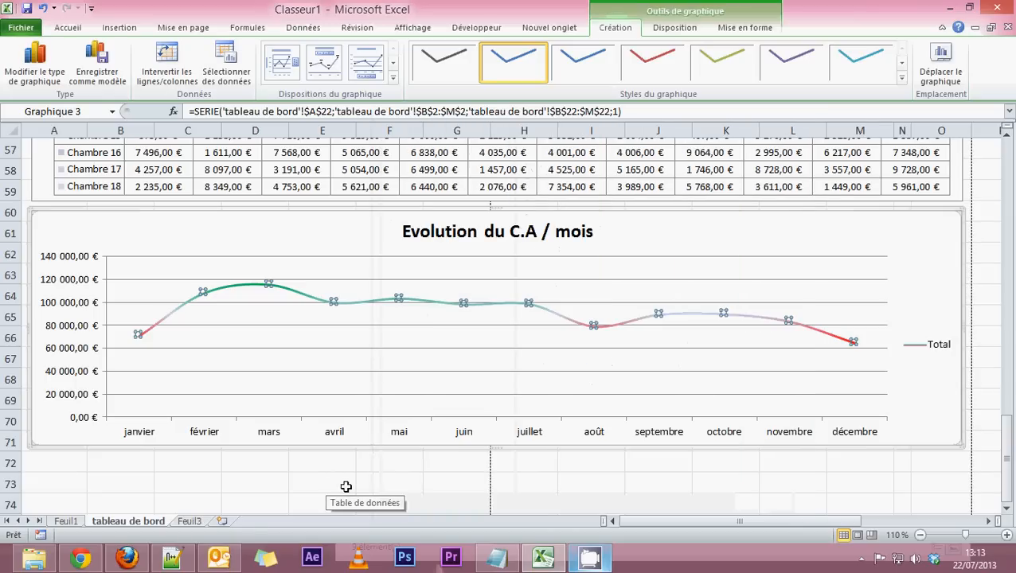
# Step: Delete the legend from the "Evolution du C.A / mois" line chart
pyautogui.click(925, 345)
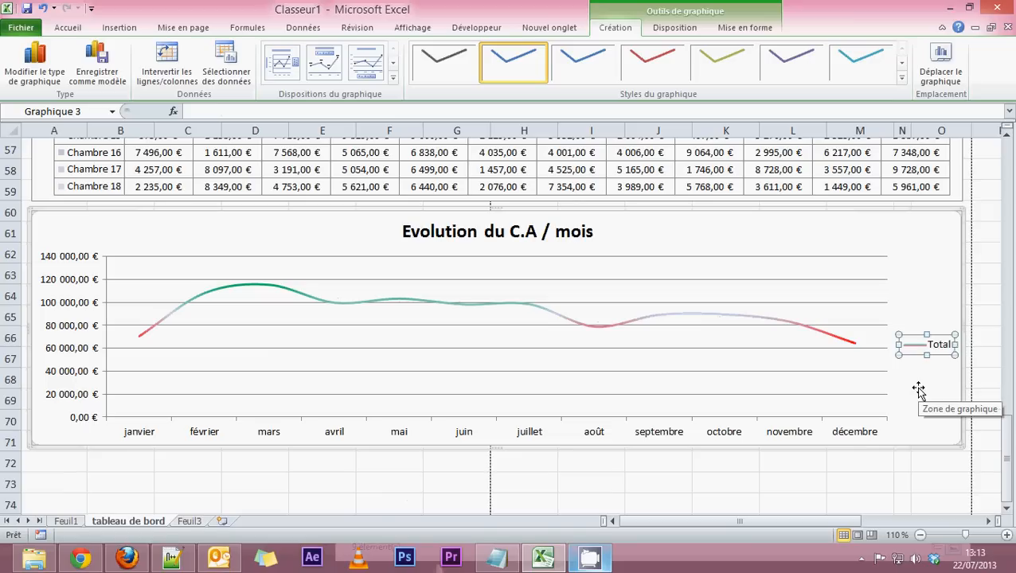
pyautogui.press('Delete')
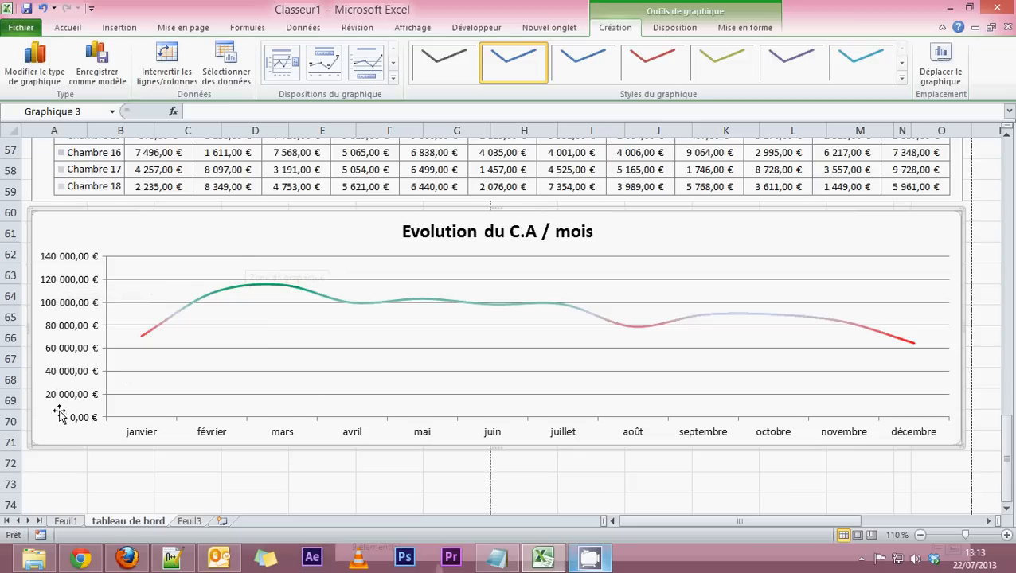
# Step: Fix the minimum of the line chart's vertical axis at 60000
pyautogui.doubleClick(73, 265)
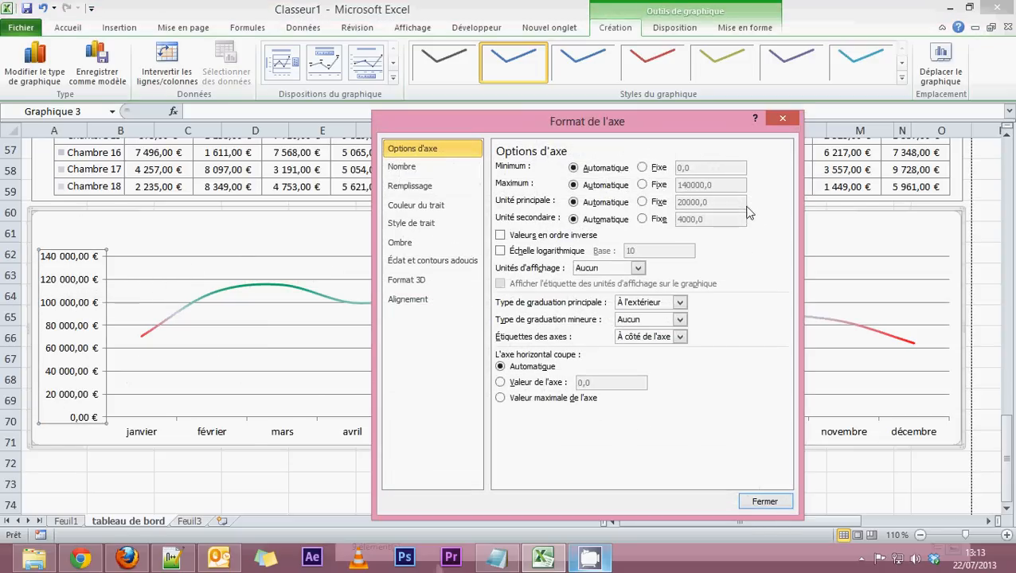
pyautogui.click(796, 124)
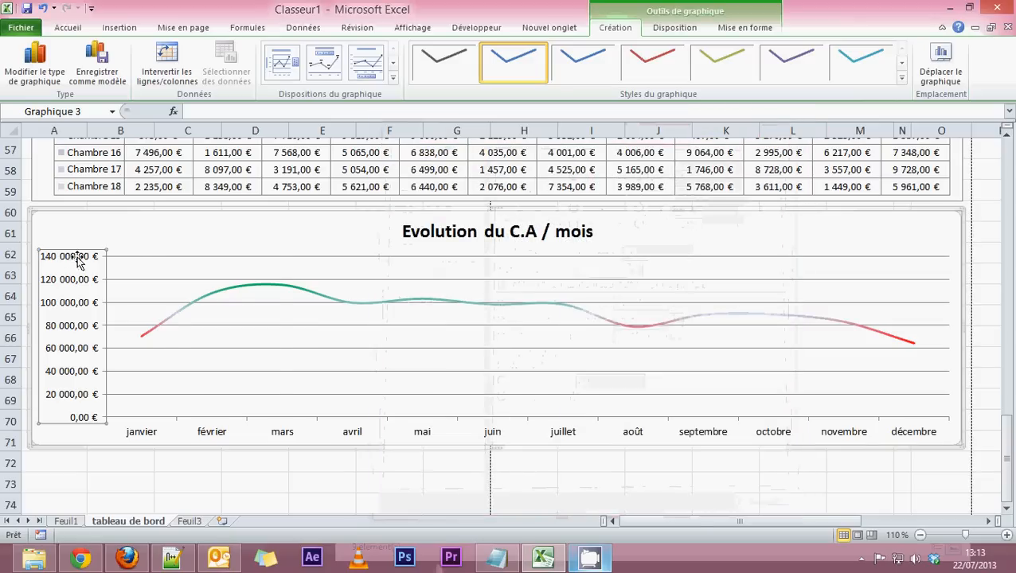
pyautogui.rightClick(79, 257)
pyautogui.click(111, 410)
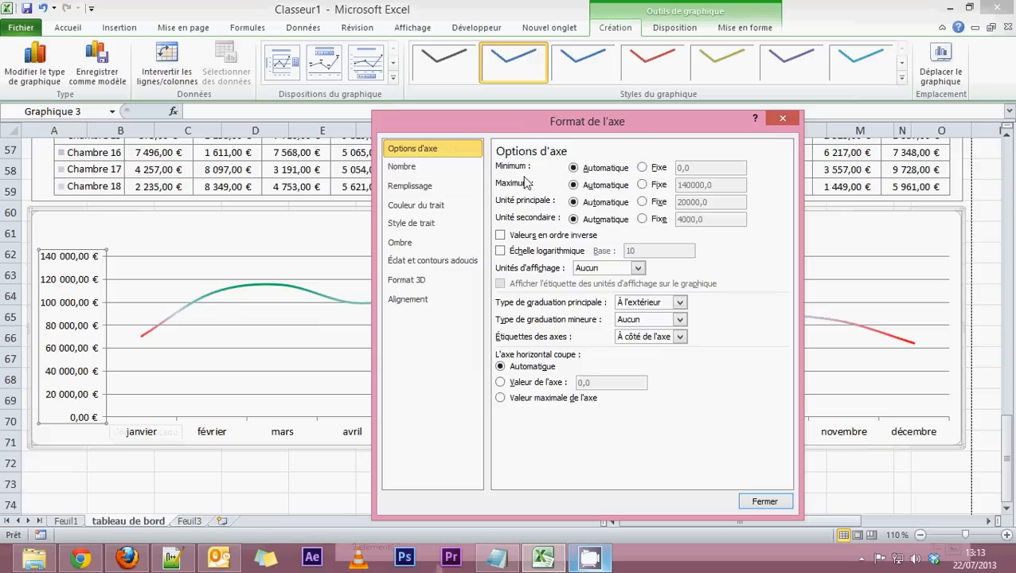
pyautogui.click(642, 168)
pyautogui.moveTo(629, 124); pyautogui.dragTo(514, 34)
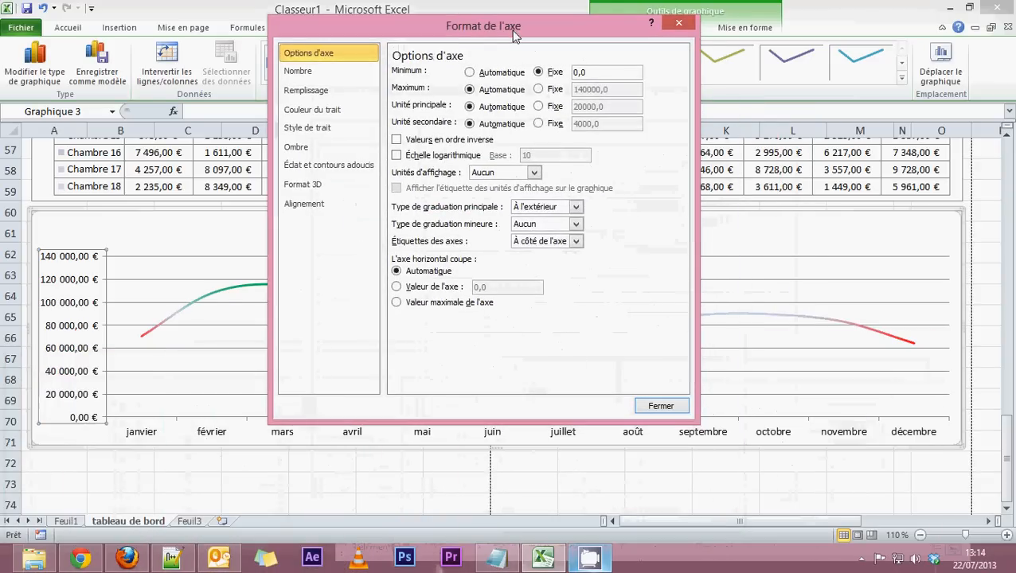
pyautogui.click(535, 70)
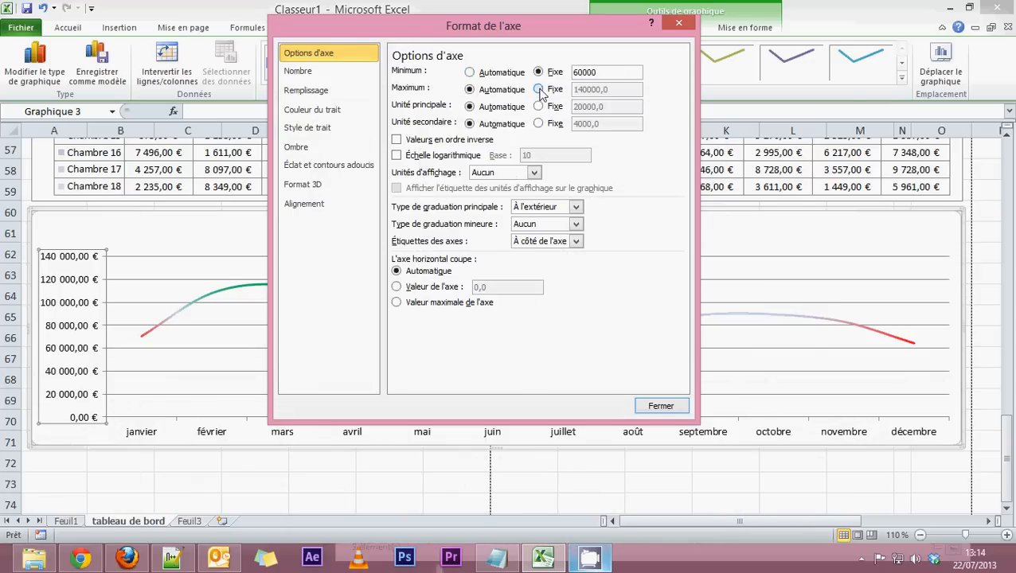
# Step: Fix the maximum of the line chart's vertical axis at 120000
pyautogui.click(539, 90)
pyautogui.moveTo(568, 38); pyautogui.dragTo(702, 144)
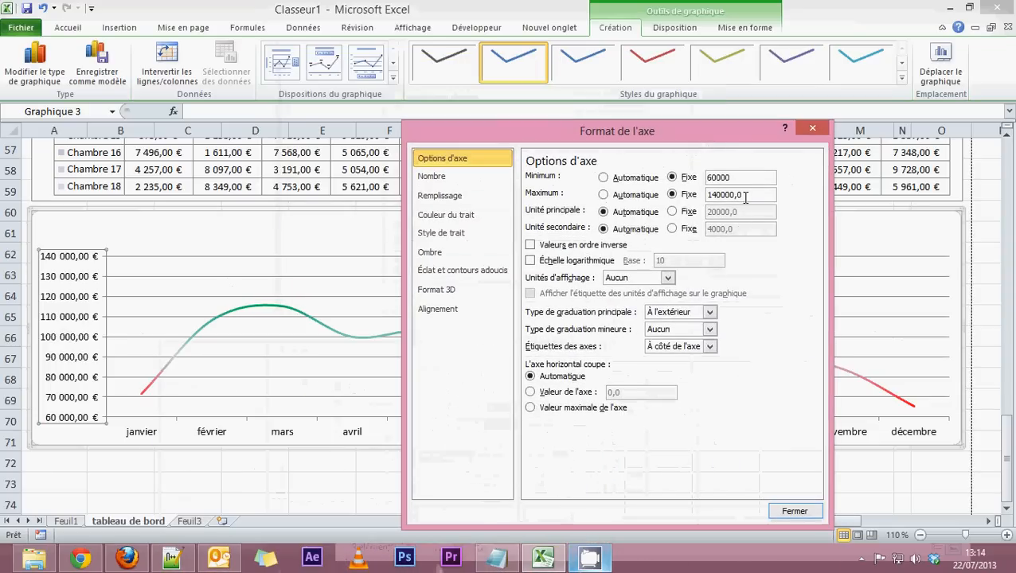
pyautogui.doubleClick(751, 194)
pyautogui.write('120')
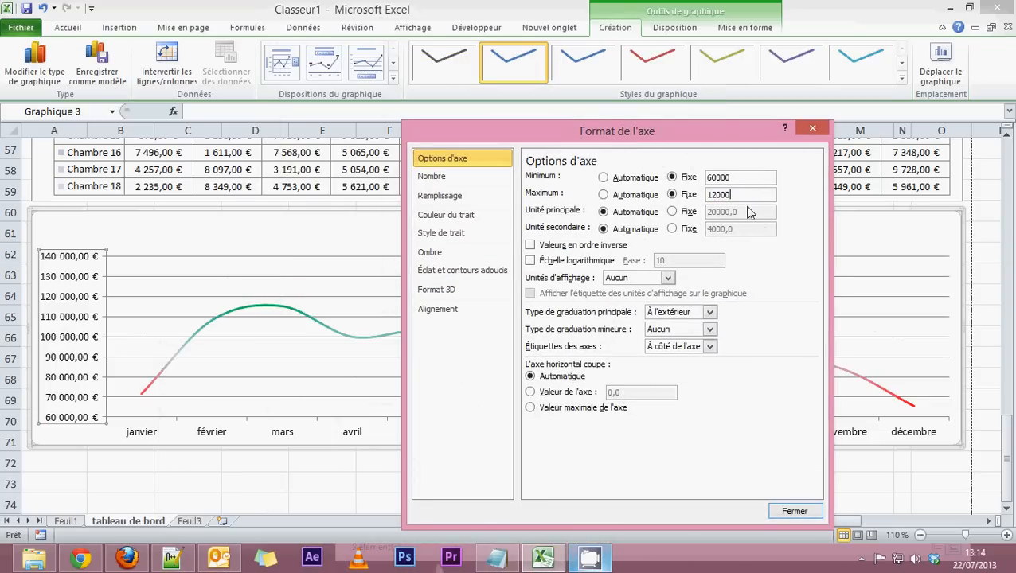
pyautogui.write('000')
pyautogui.click(767, 175)
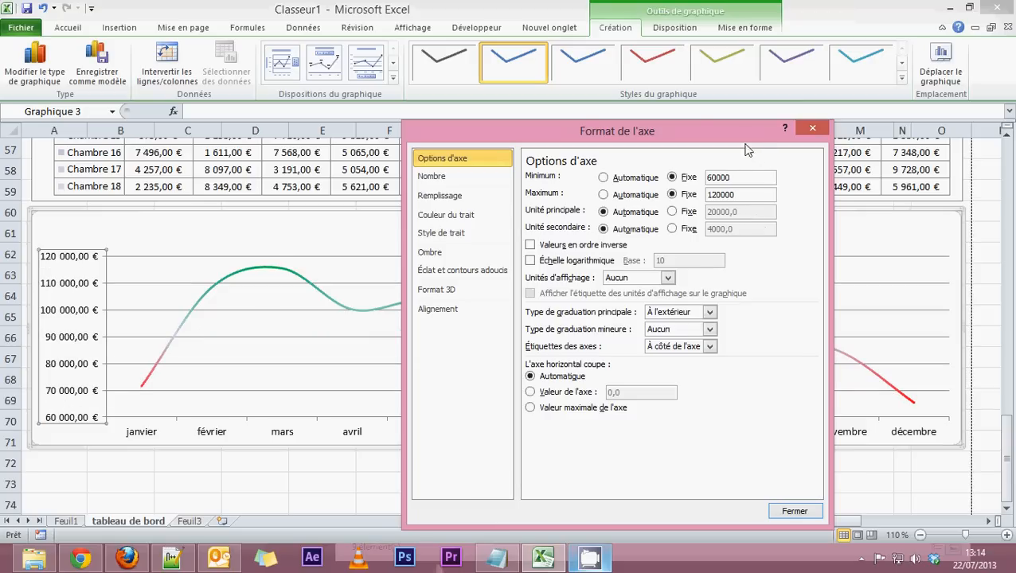
pyautogui.moveTo(747, 150); pyautogui.dragTo(685, 88)
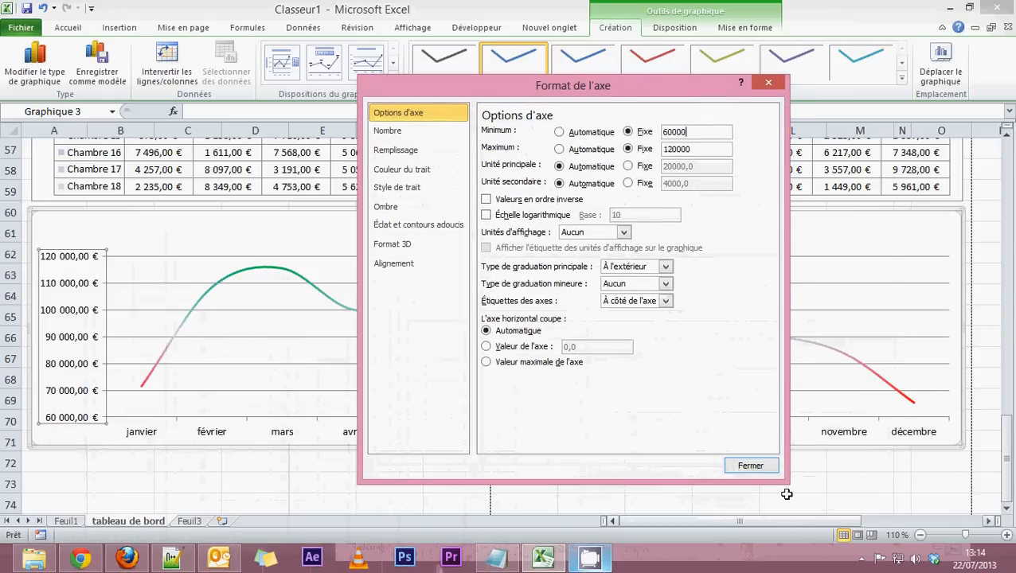
# Step: Close the axis formatting and apply the chart layout with a vertical axis title and side legend to the line chart
pyautogui.click(750, 467)
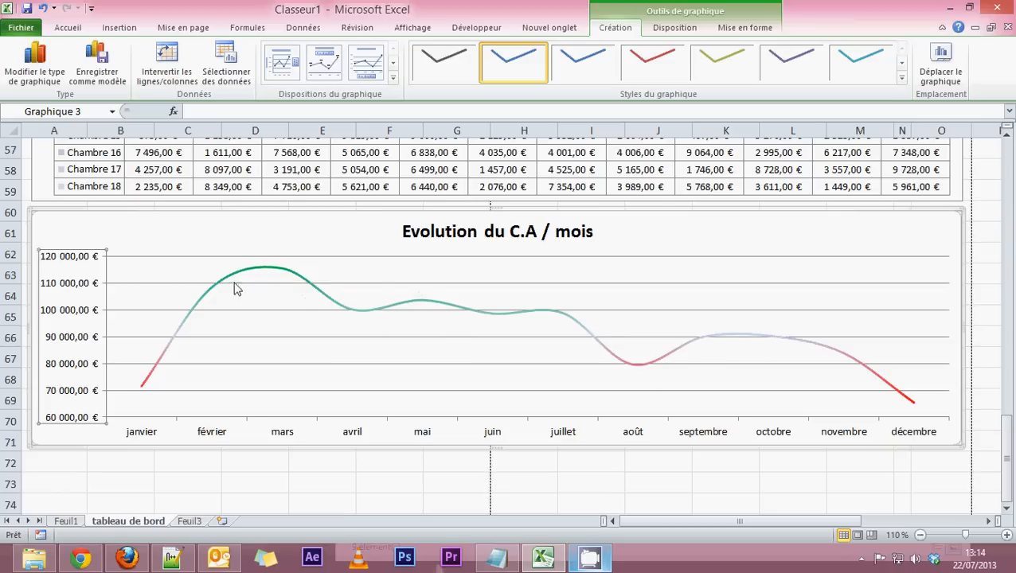
pyautogui.click(320, 67)
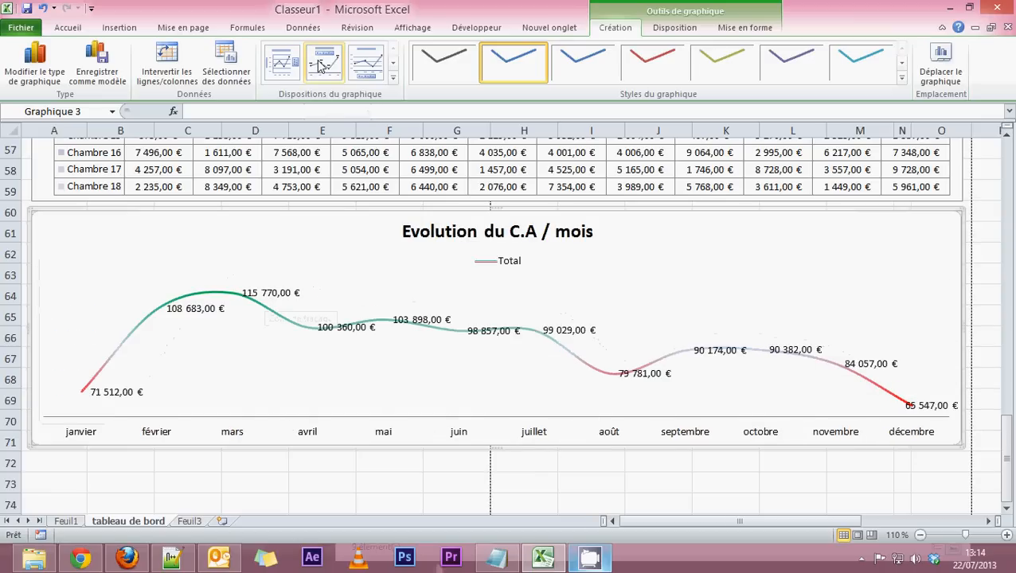
pyautogui.click(285, 64)
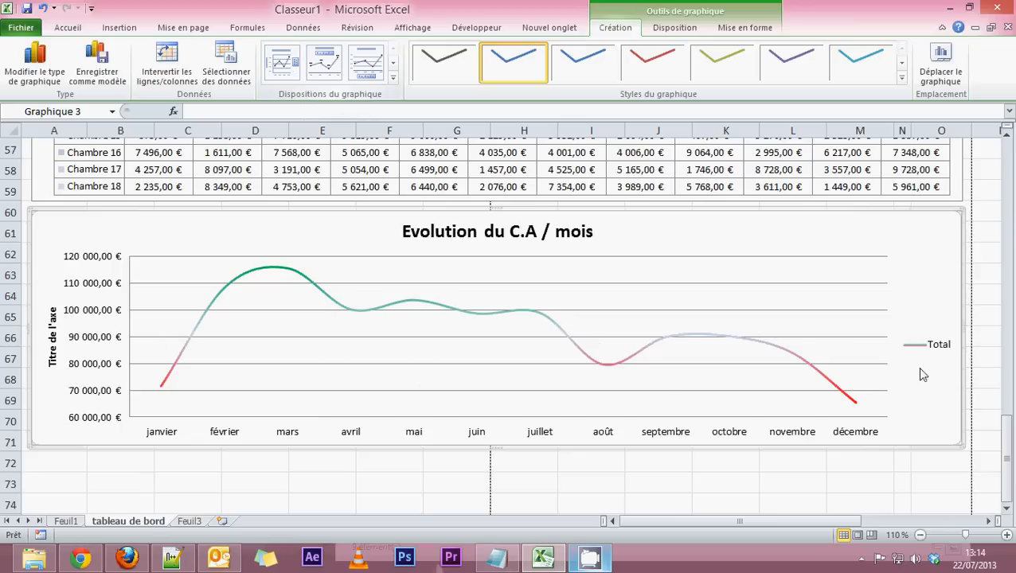
# Step: Delete the legend and the vertical axis title from the "Evolution du C.A / mois" line chart, then deselect the chart
pyautogui.click(929, 347)
pyautogui.press('Delete')
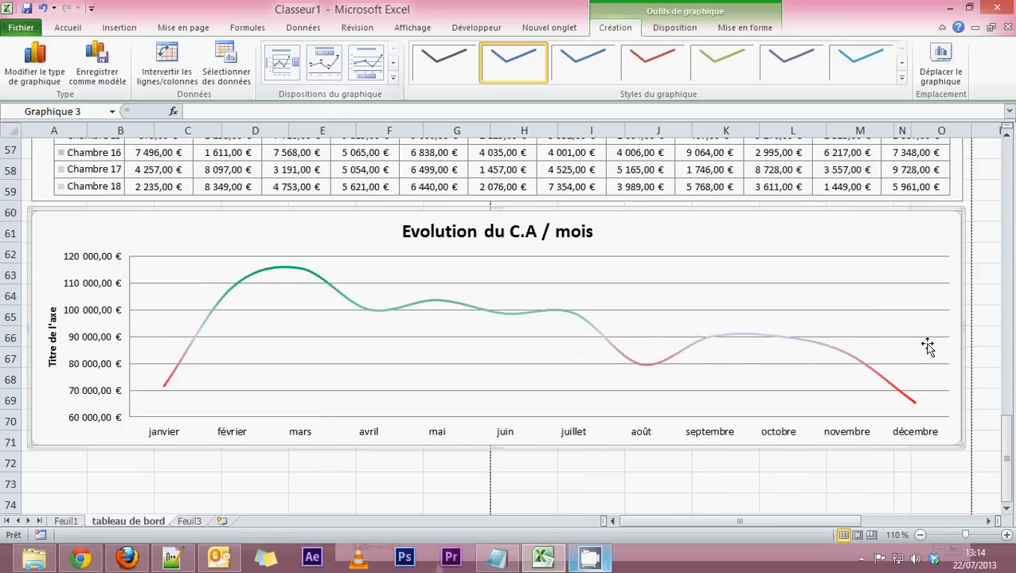
pyautogui.click(52, 337)
pyautogui.press('Delete')
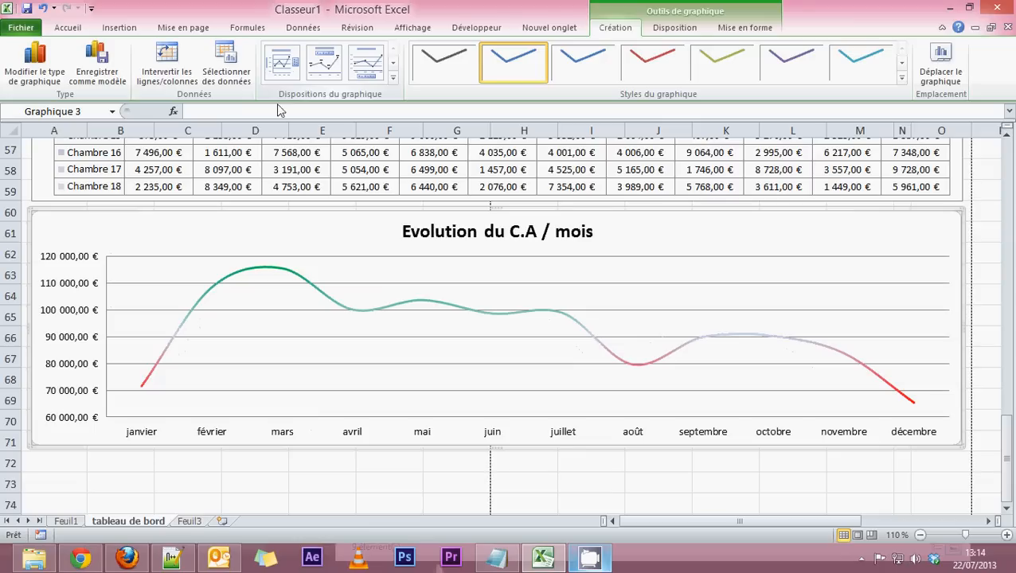
pyautogui.click(394, 78)
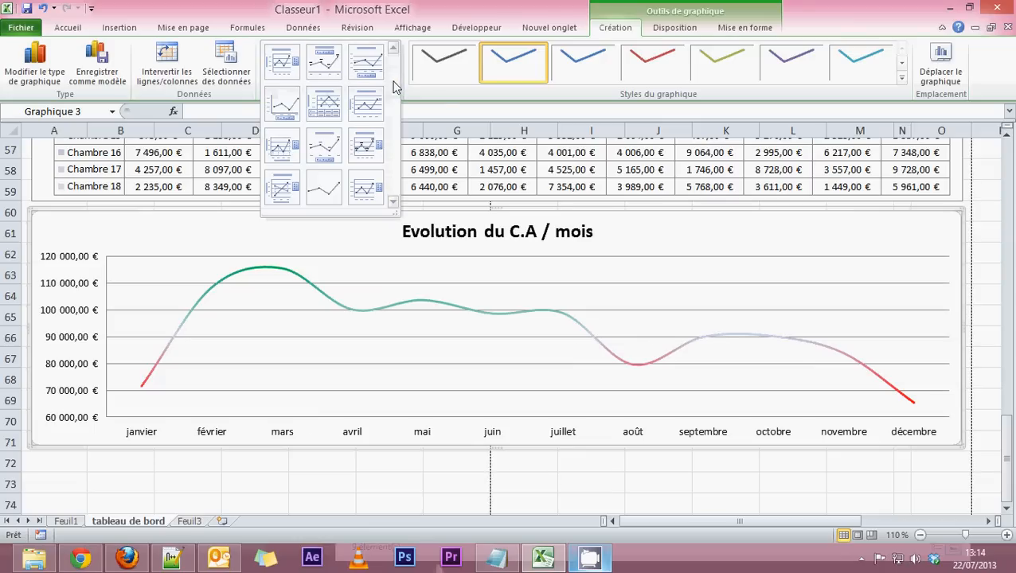
pyautogui.click(395, 283)
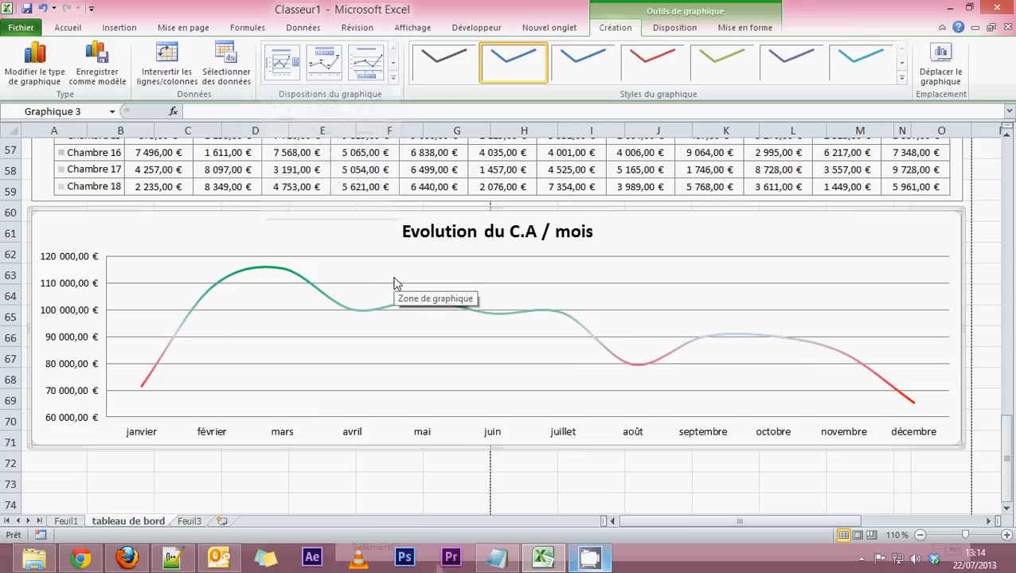
pyautogui.click(605, 464)
# Step: Review the finished dashboard: room revenue table, monthly and per-room statistics, Récapitulatif table, and the column, pie and line charts
pyautogui.scroll(15, 607, 465)
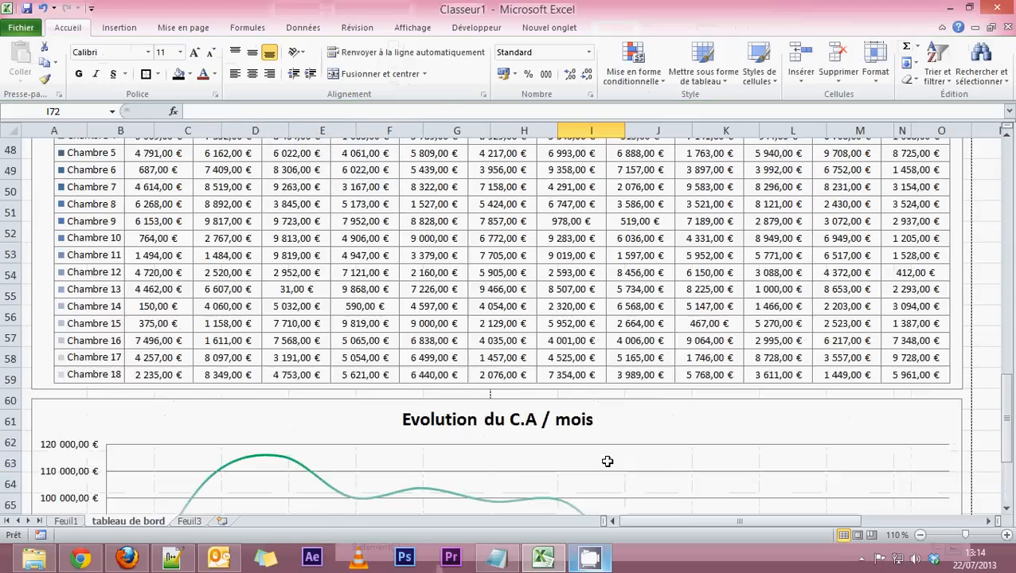
pyautogui.scroll(4, 607, 462)
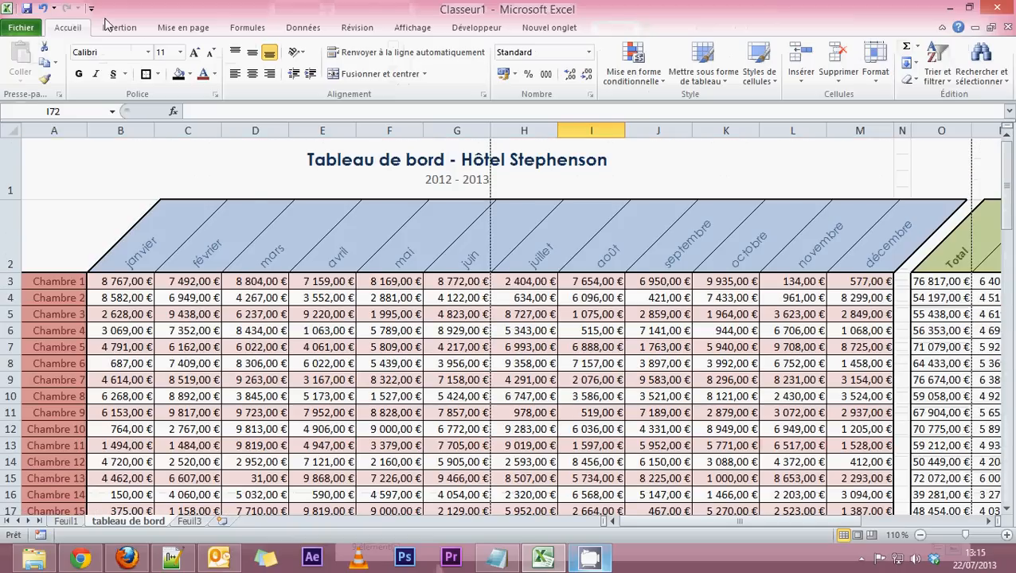
pyautogui.scroll(-12, 432, 402)
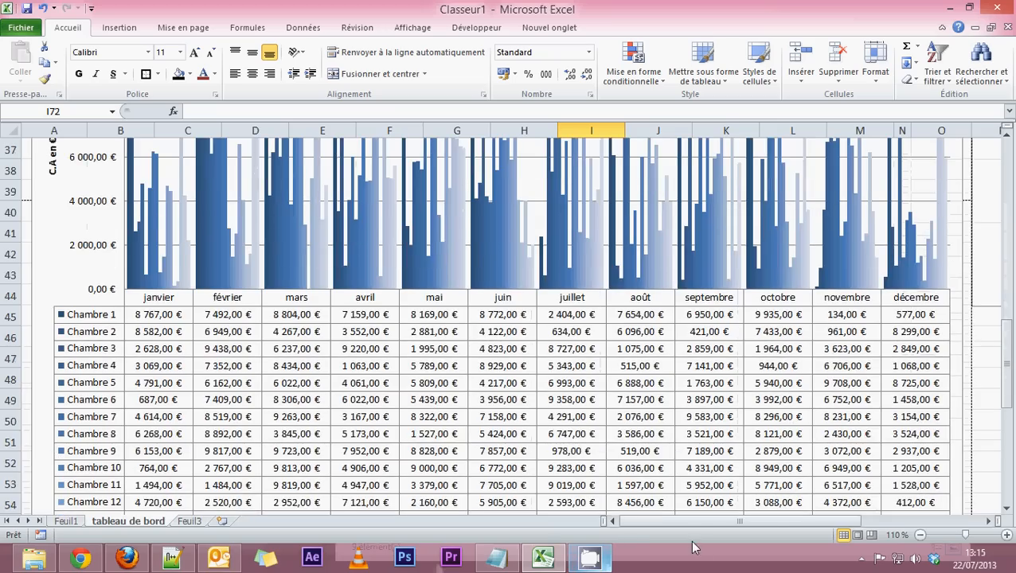
pyautogui.hscroll(4, 592, 453)
pyautogui.scroll(8, 591, 453)
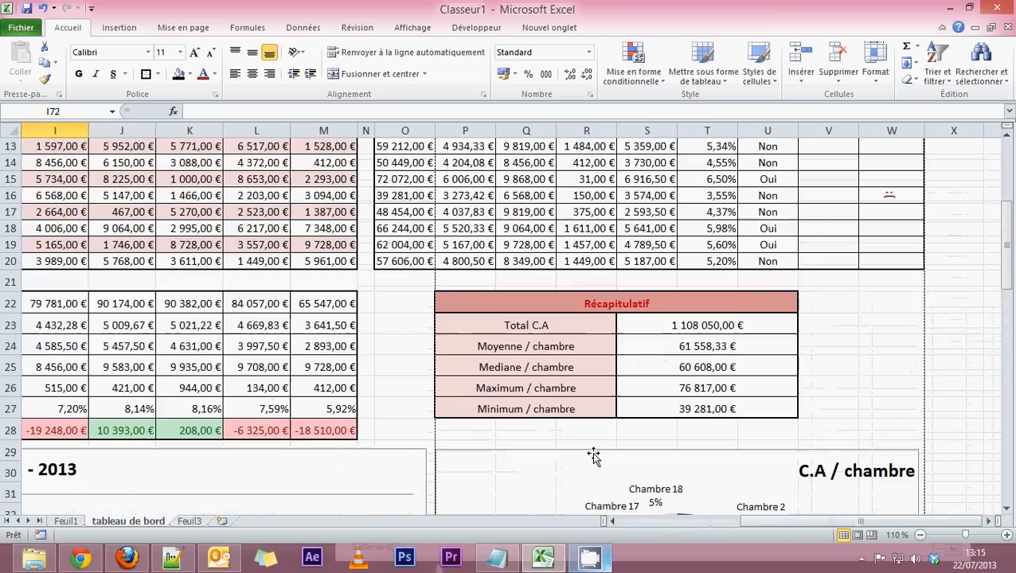
pyautogui.scroll(4, 593, 455)
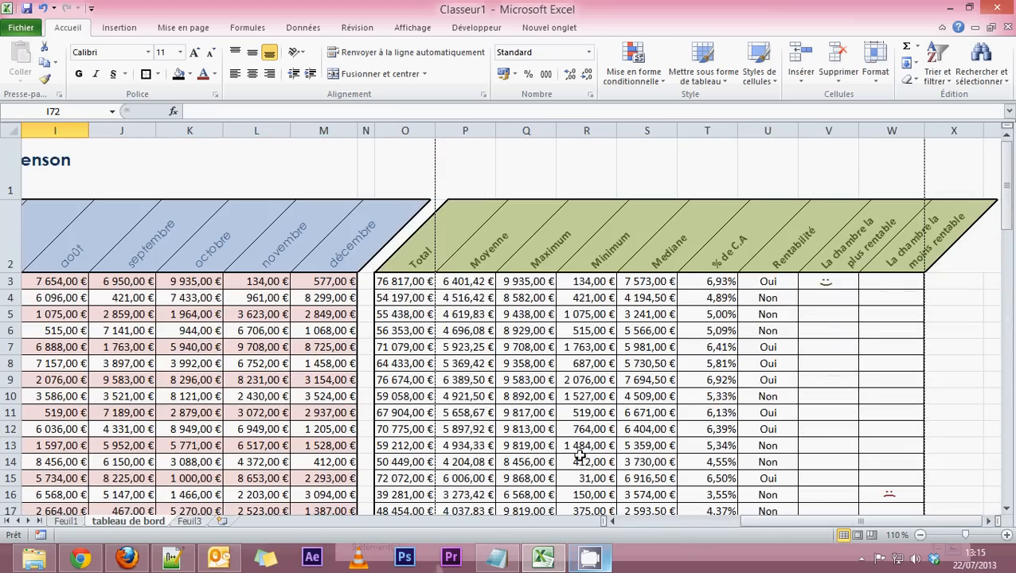
pyautogui.hscroll(-4, 581, 455)
pyautogui.scroll(-4, 491, 444)
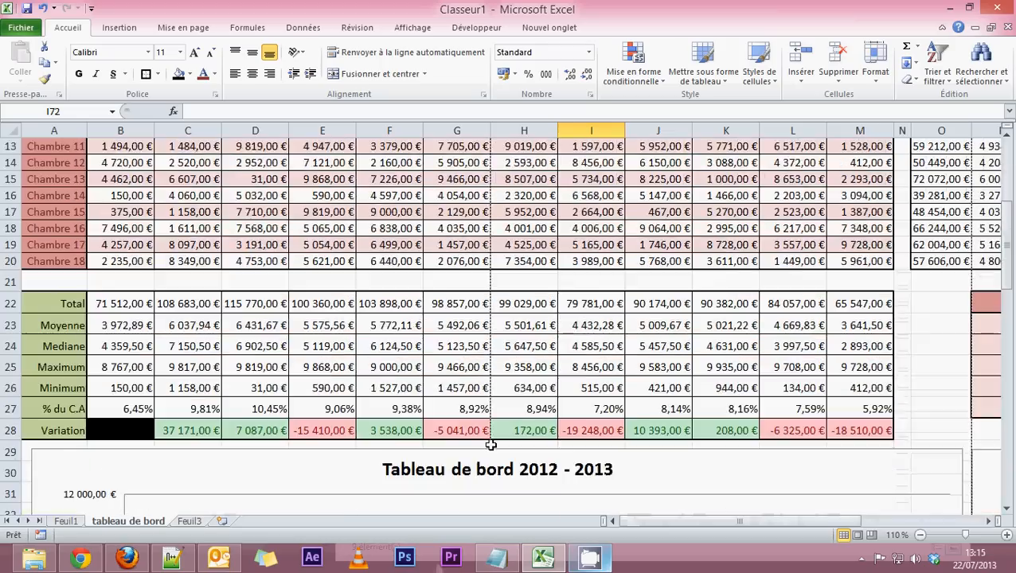
pyautogui.scroll(-16, 490, 445)
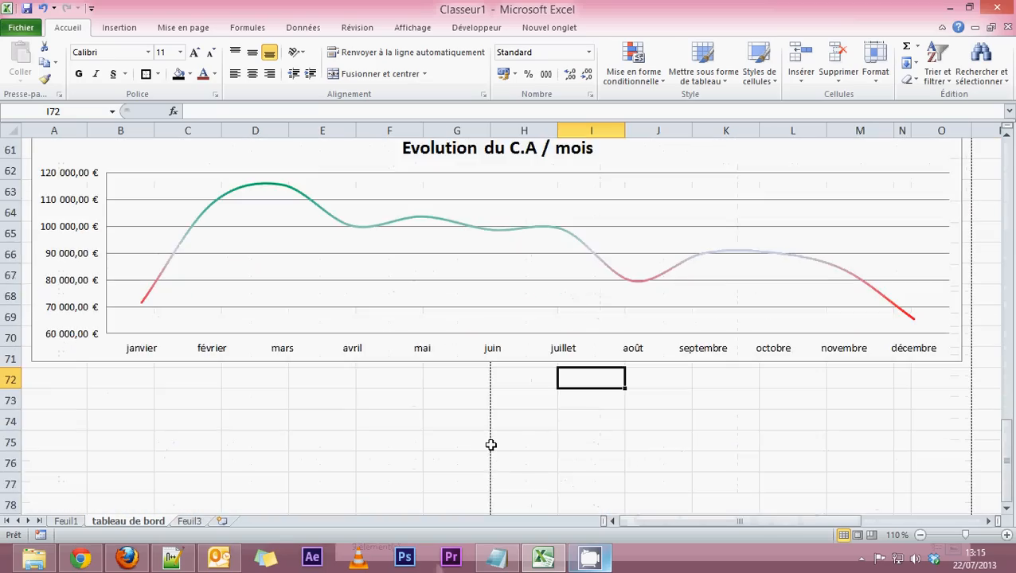
pyautogui.scroll(15, 491, 445)
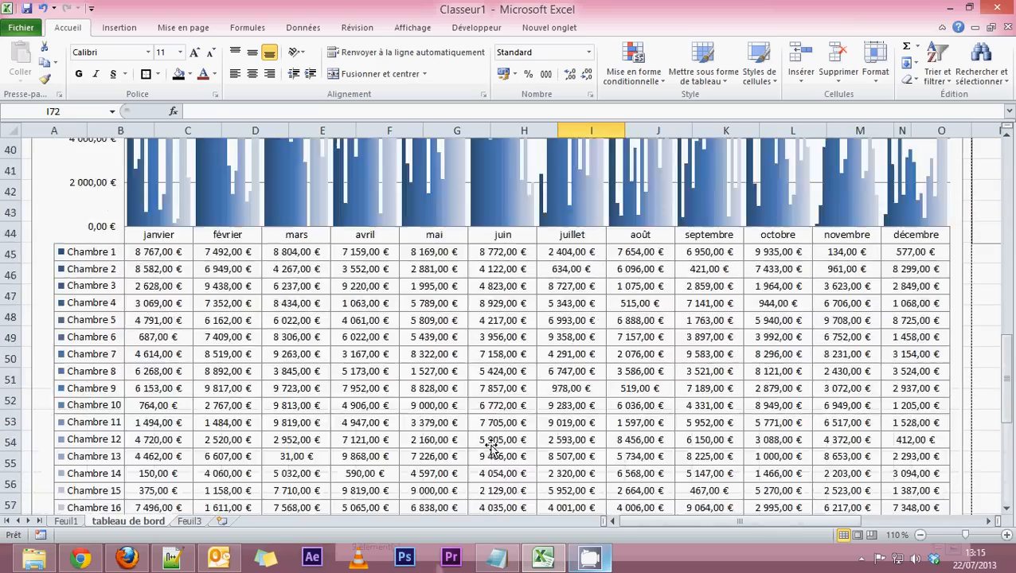
pyautogui.scroll(3, 491, 448)
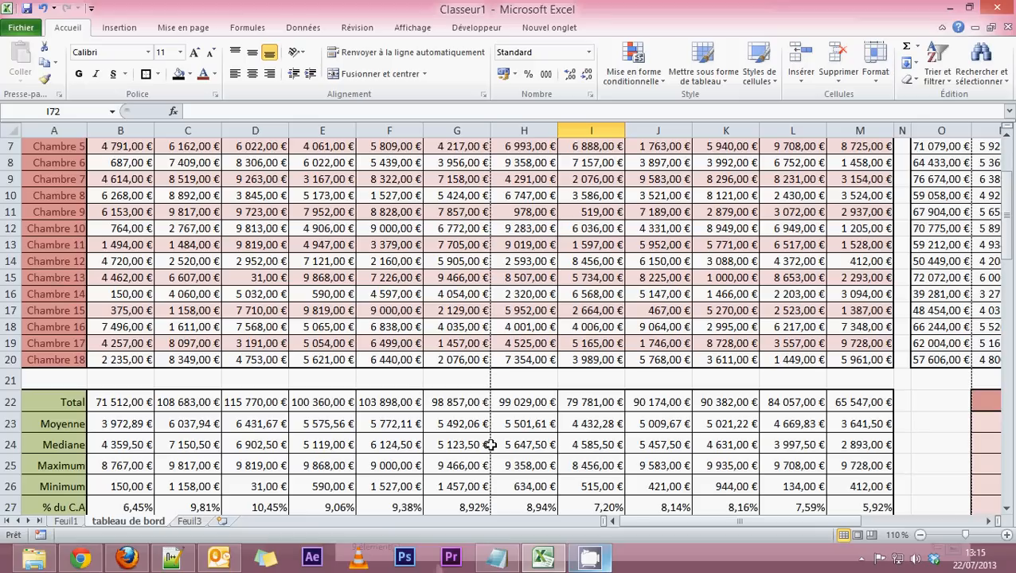
pyautogui.scroll(2, 488, 445)
pyautogui.scroll(-7, 430, 420)
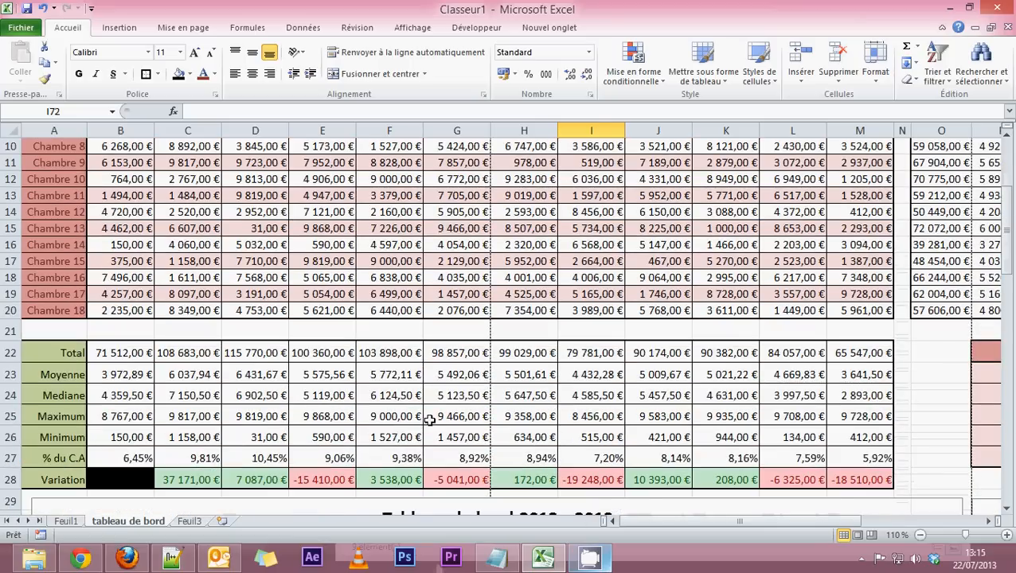
pyautogui.scroll(-2, 430, 427)
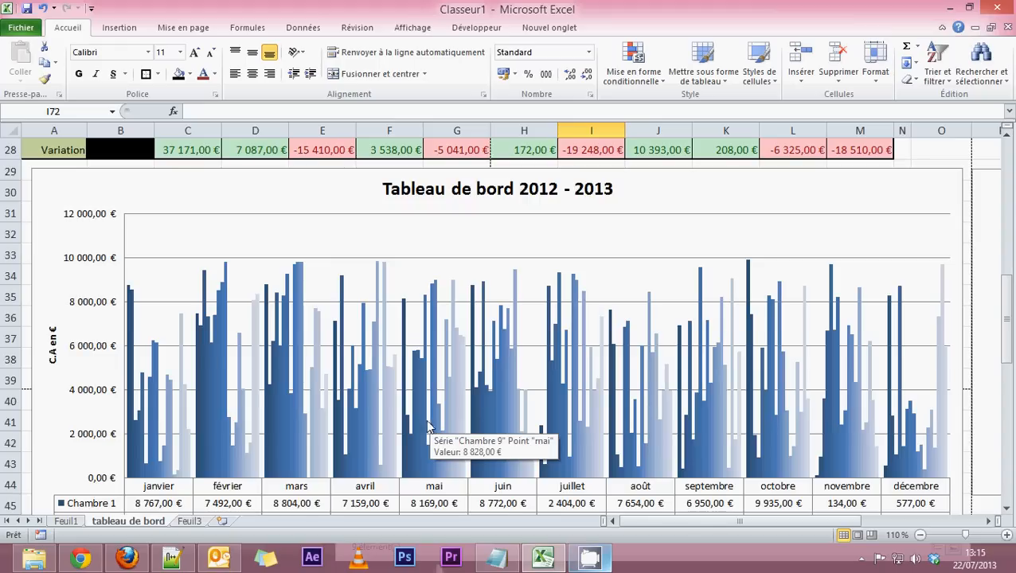
pyautogui.scroll(-8, 263, 374)
pyautogui.scroll(-3, 259, 372)
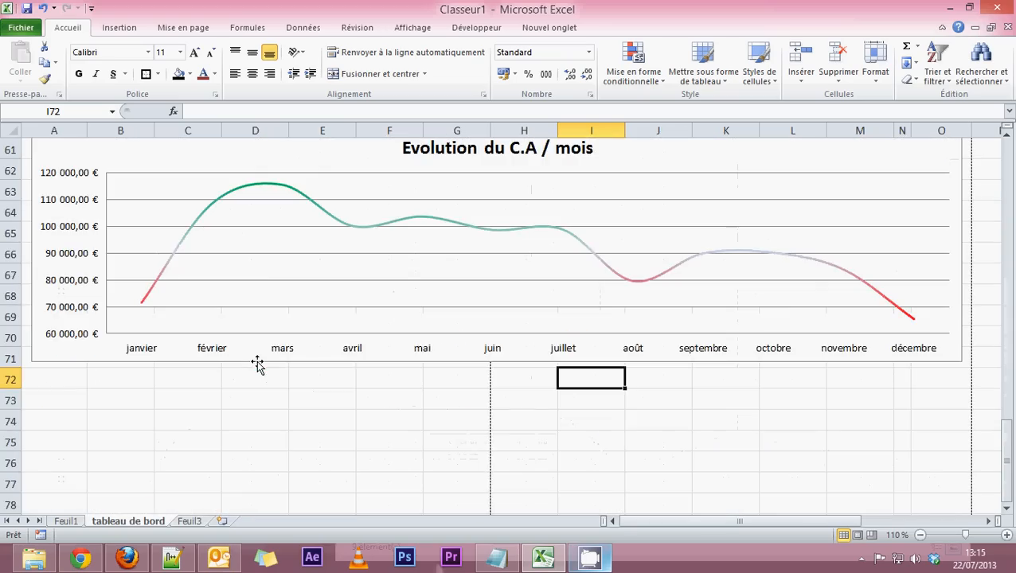
pyautogui.scroll(11, 257, 363)
pyautogui.scroll(9, 256, 362)
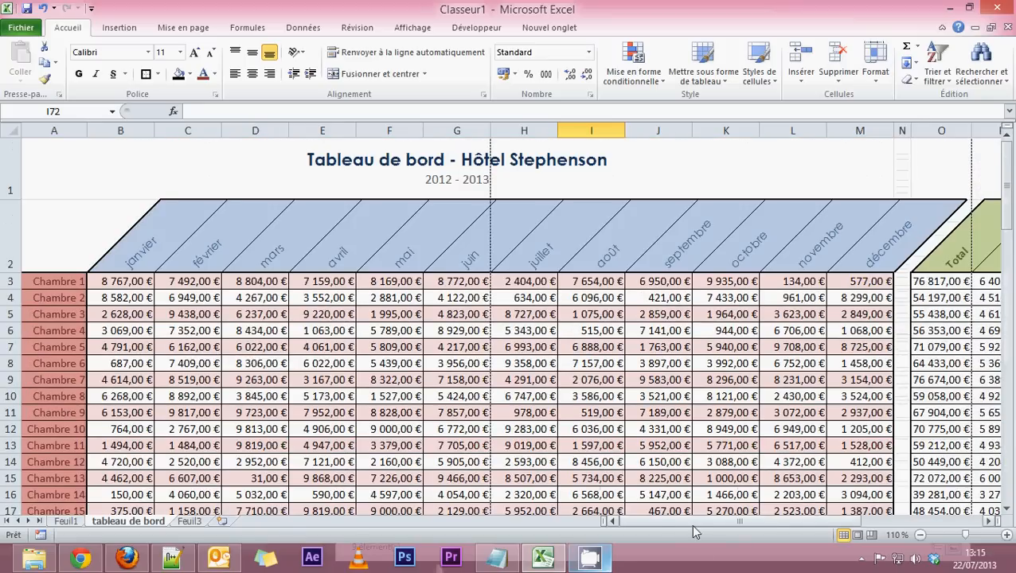
pyautogui.moveTo(695, 524); pyautogui.dragTo(848, 525)
pyautogui.scroll(-4, 656, 429)
pyautogui.scroll(-7, 655, 430)
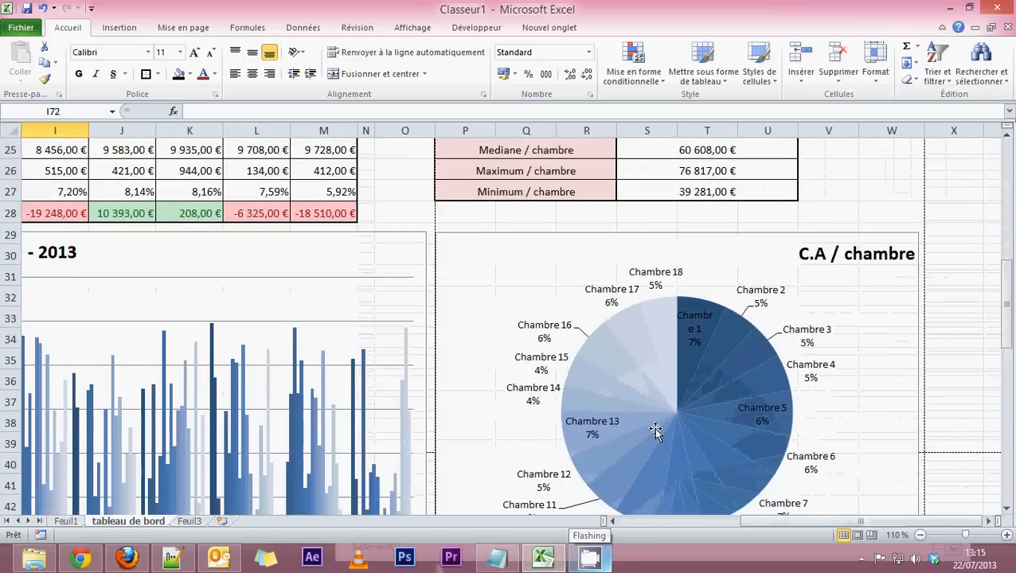
pyautogui.moveTo(693, 523); pyautogui.dragTo(608, 525)
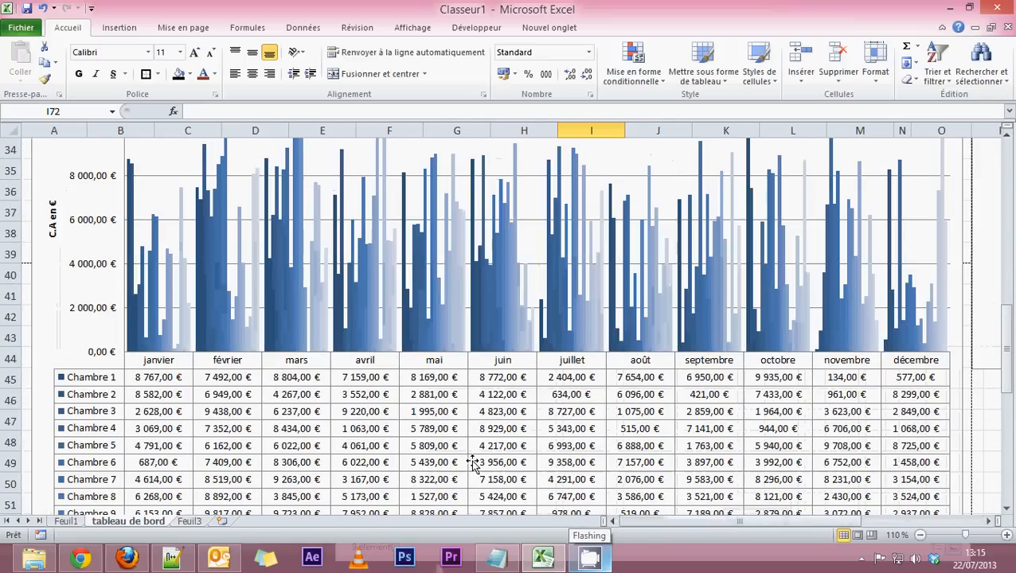
pyautogui.scroll(11, 474, 460)
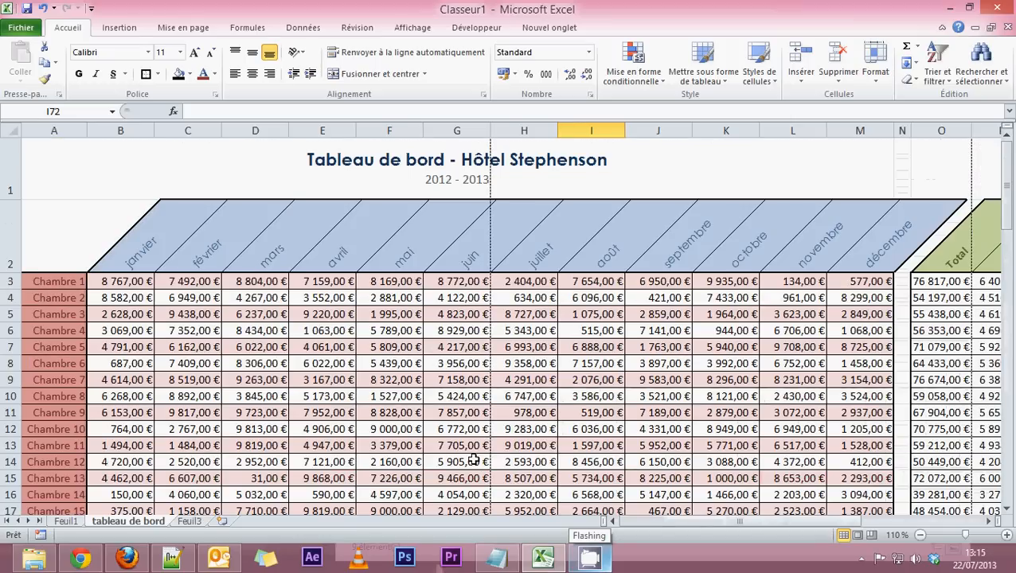